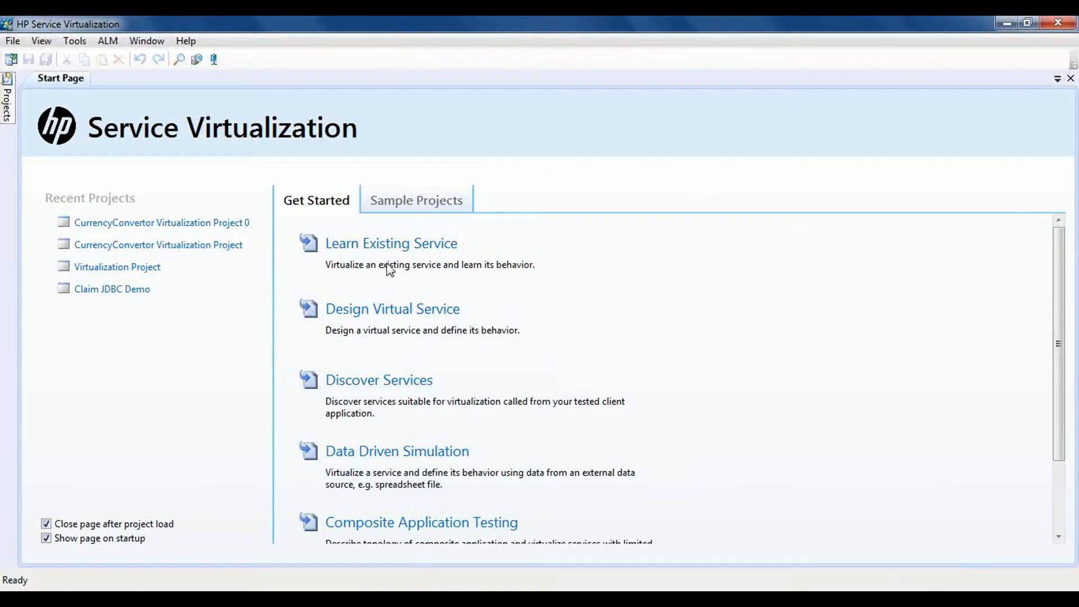
Step: Start virtualizing an existing service by learning its behavior
left_click(389, 245)
left_click(389, 245)
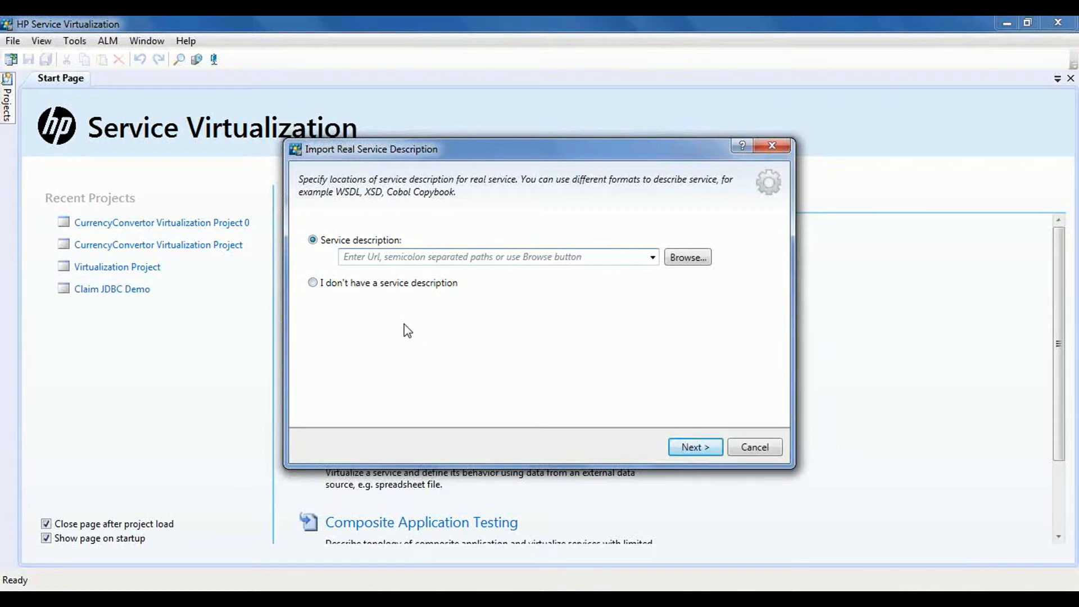
Step: Look through the message protocols offered when no service description is available, and return to the service description choice
left_click(383, 284)
left_click(696, 447)
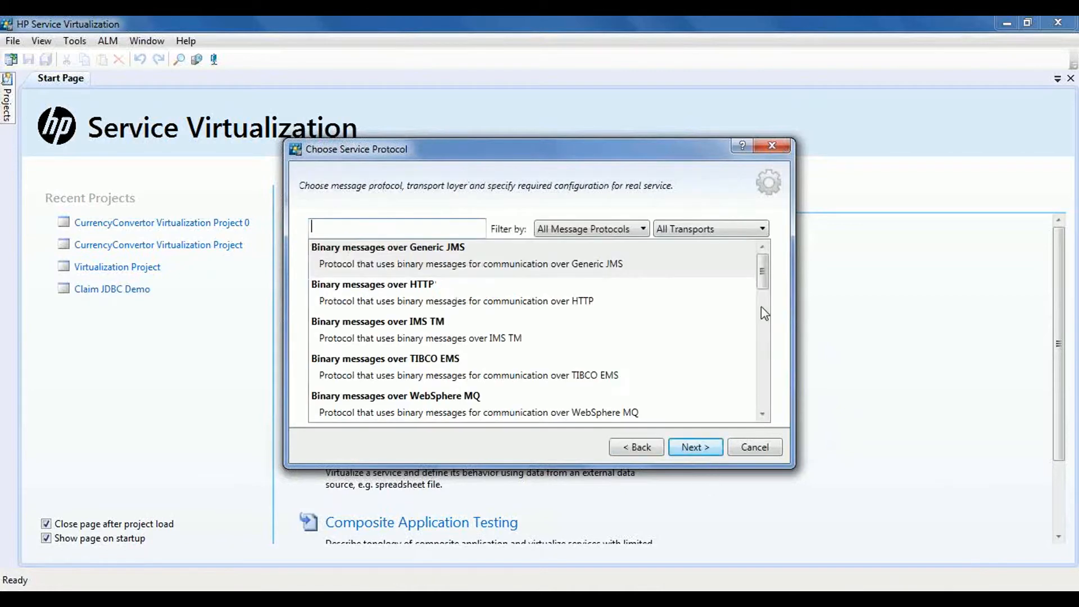
mouse_move(762, 267)
left_mouse_down()
mouse_move(760, 389)
mouse_move(763, 264)
left_mouse_up()
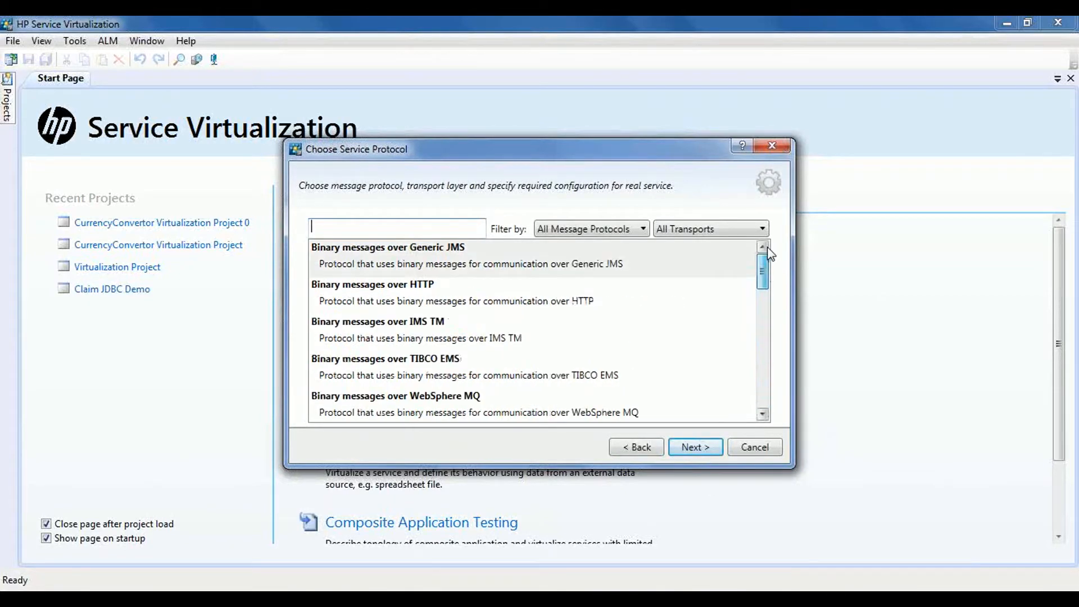
left_click(636, 447)
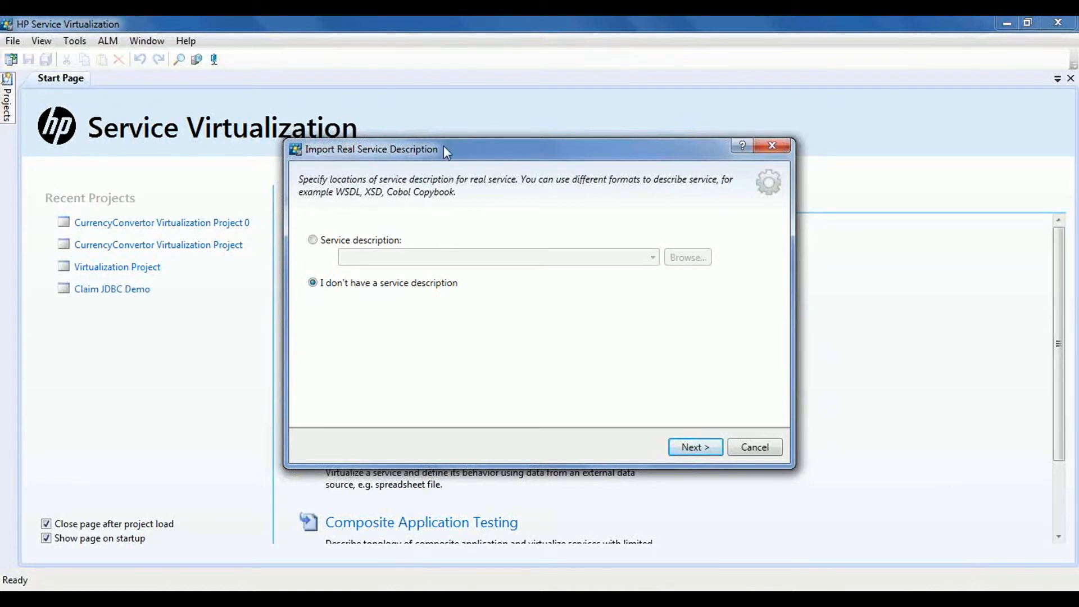
left_click(369, 242)
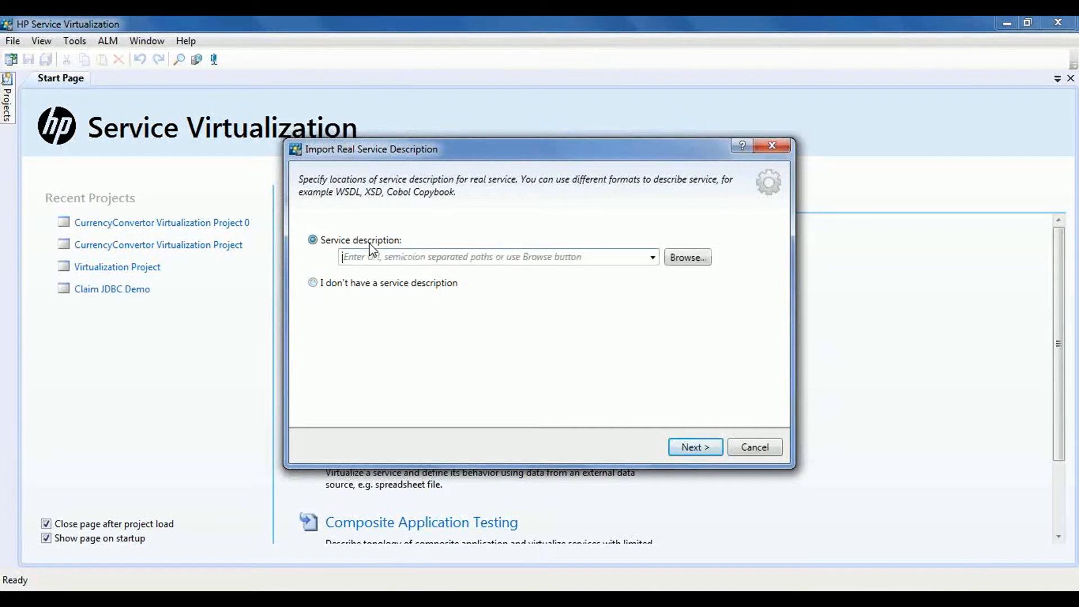
left_click(652, 258)
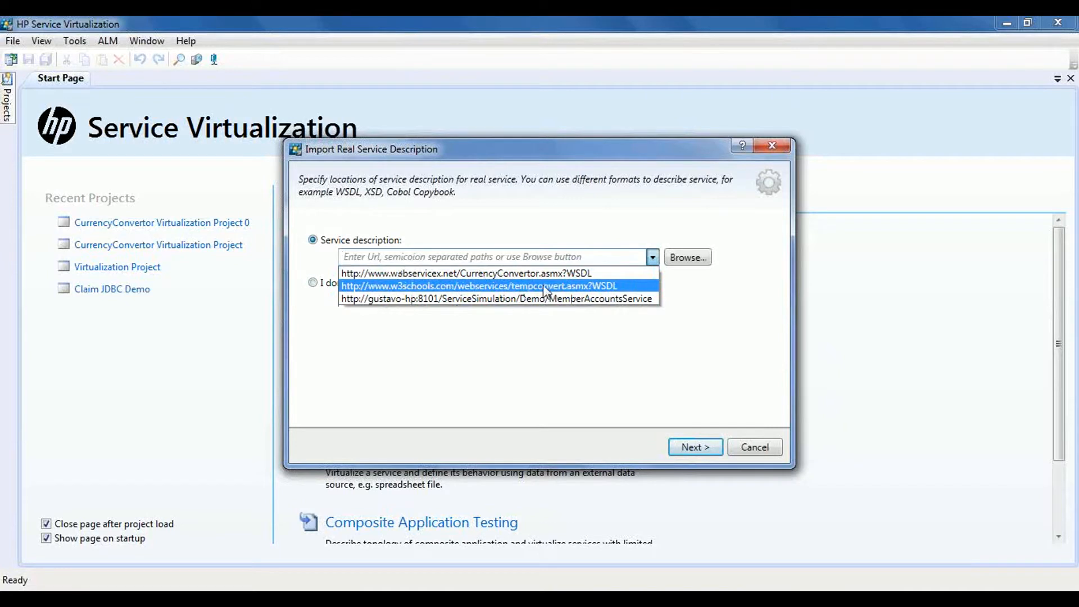
left_click(400, 276)
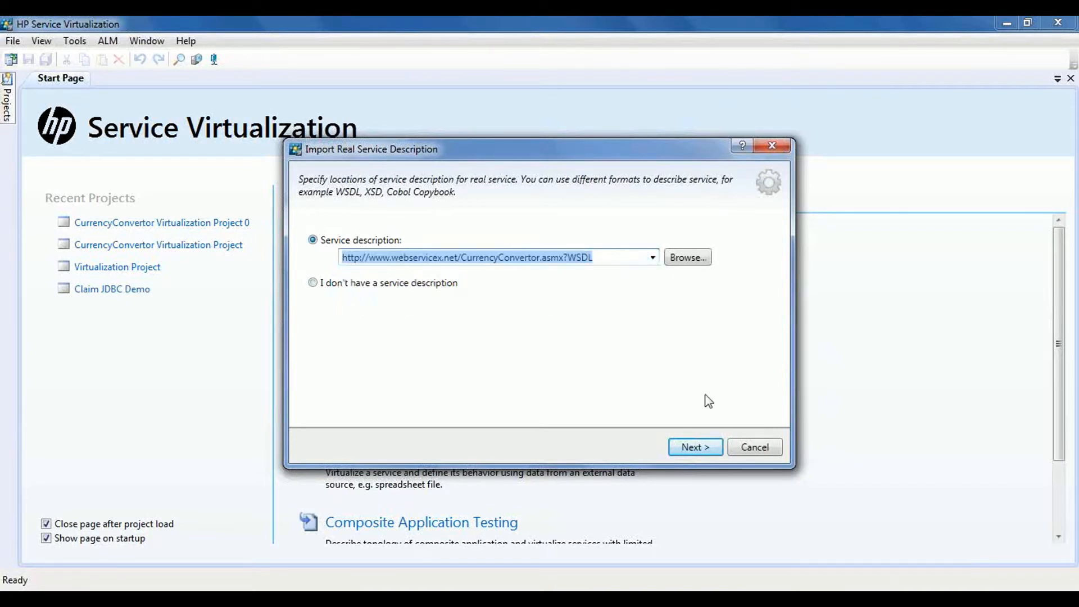
left_click(697, 449)
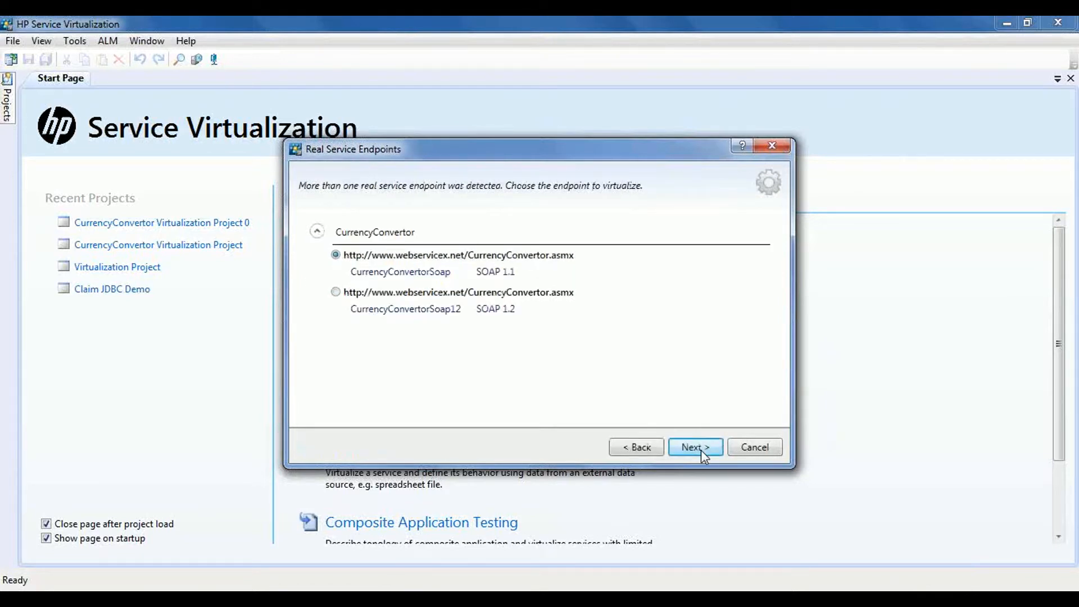
left_click(697, 448)
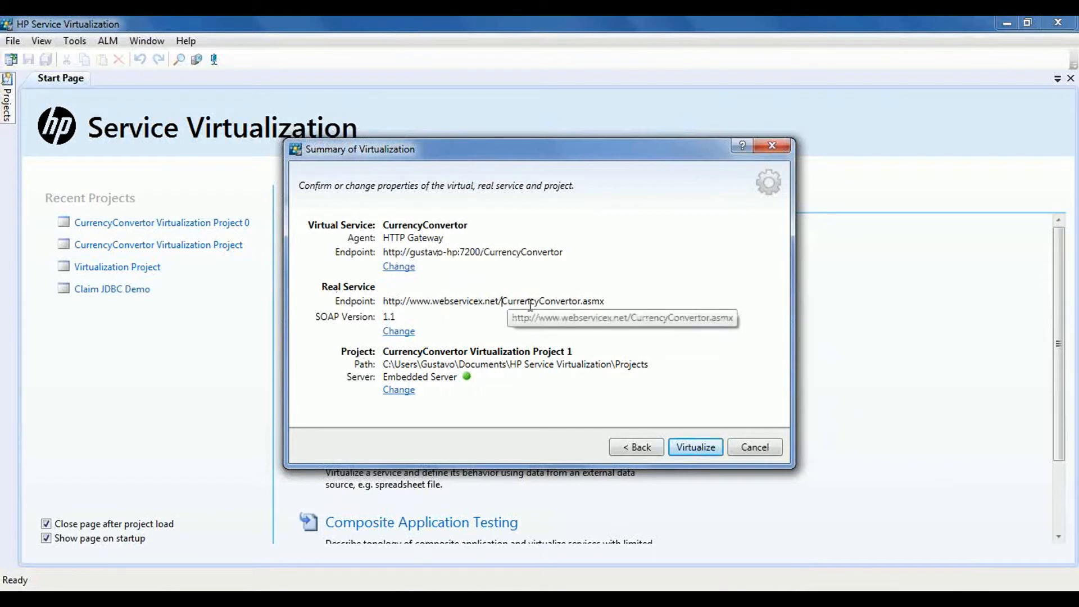
Step: Review the project's name, path and available servers, keeping Embedded Server
left_click(396, 392)
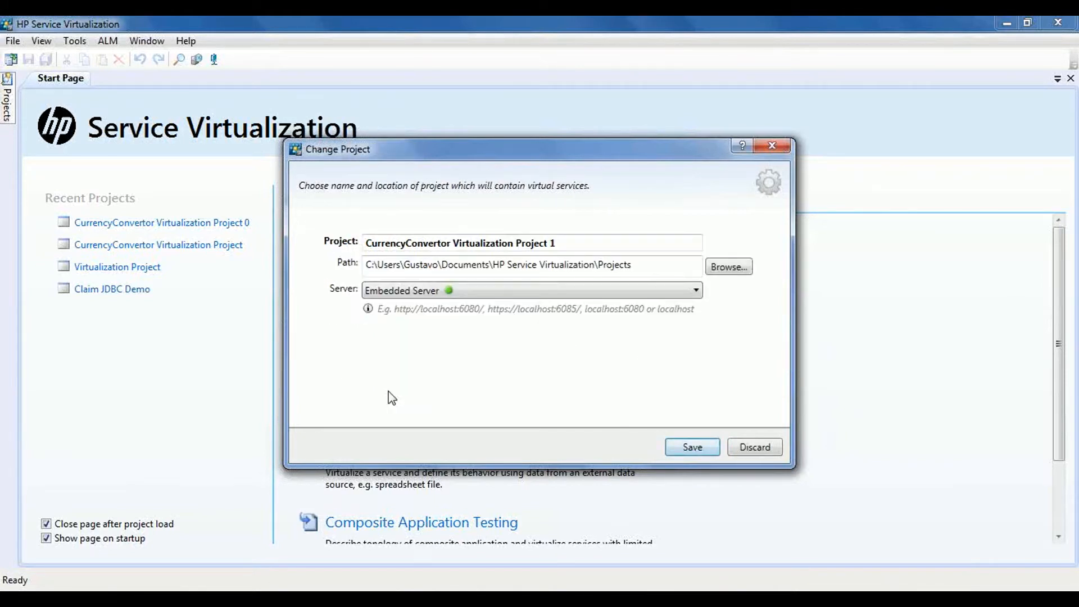
left_click(471, 291)
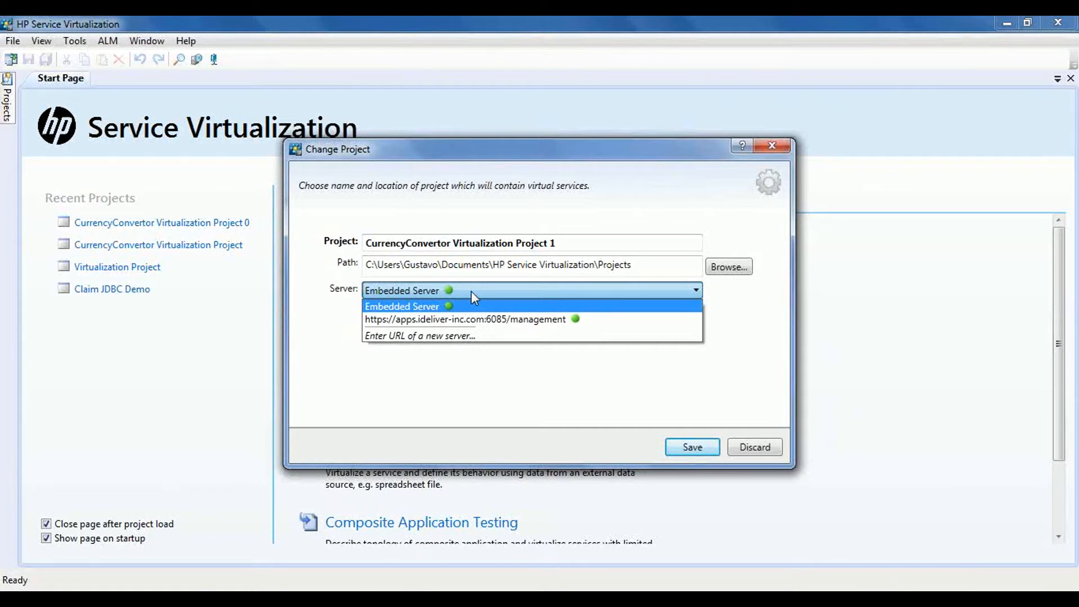
left_click(471, 291)
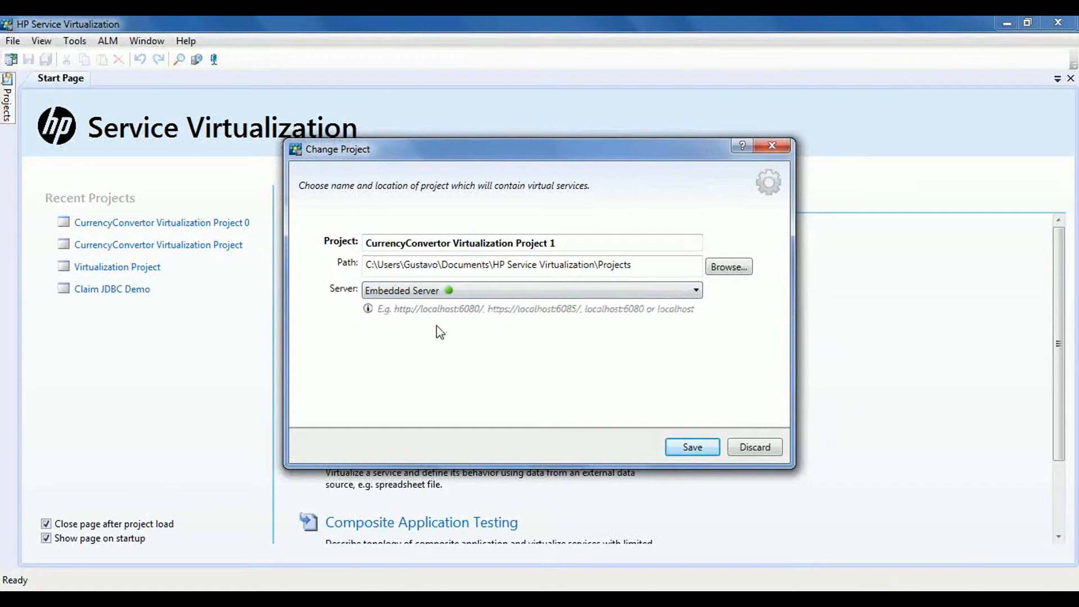
left_click(679, 448)
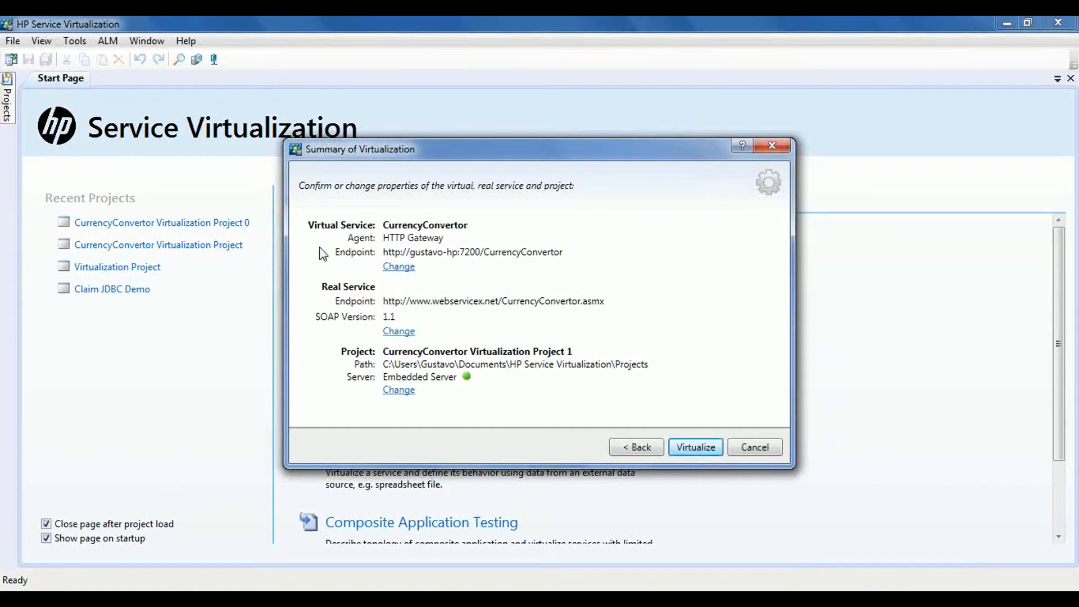
Step: Review the virtual service's settings and the HTTP Gateway agent's configuration, and discard any changes to the virtual service
left_click(393, 268)
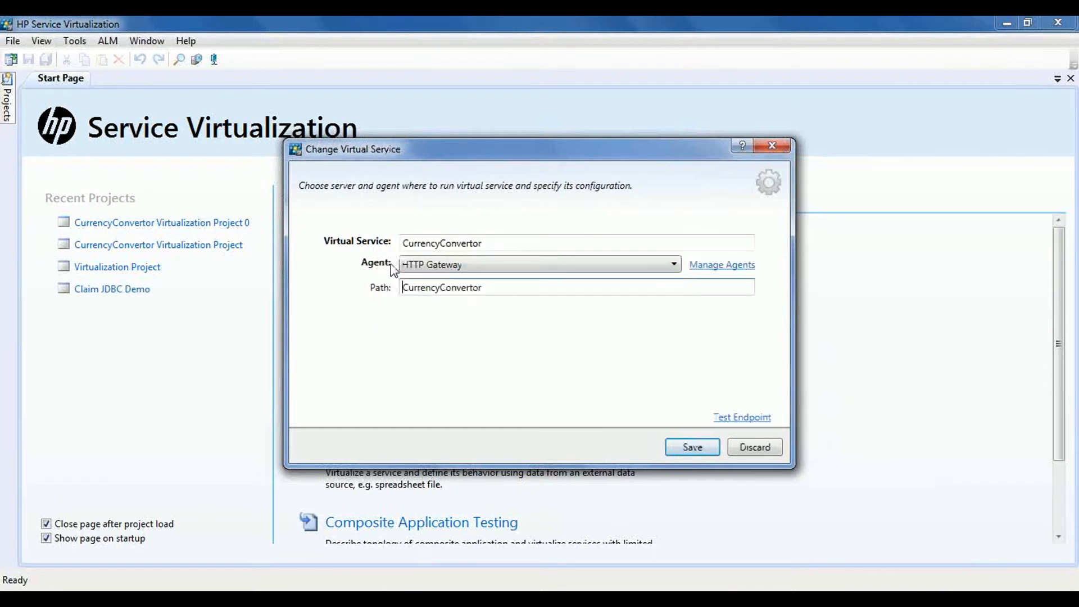
left_click(723, 267)
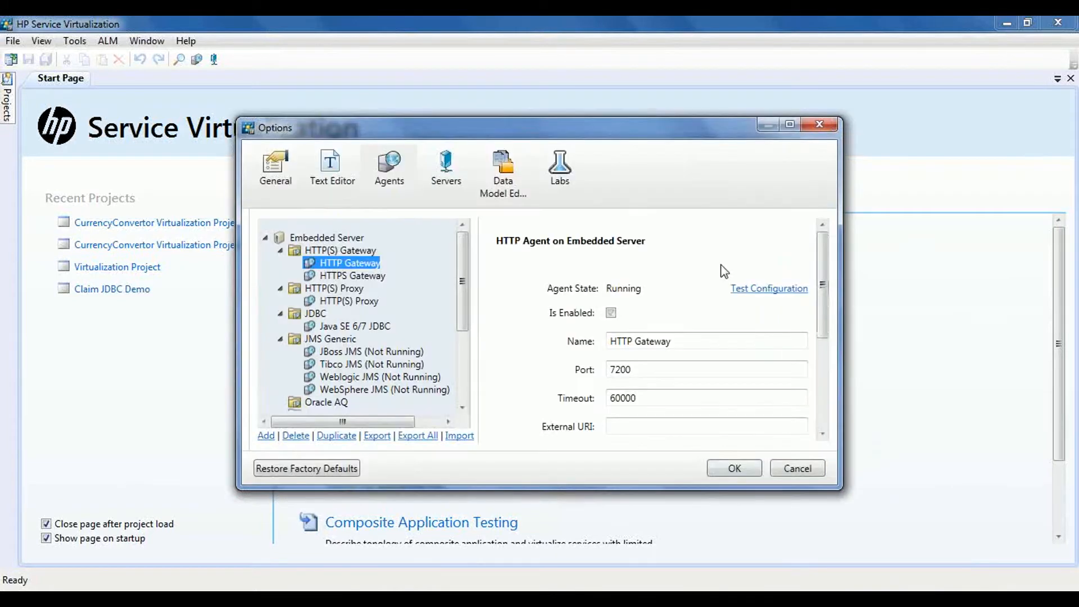
left_click_drag(822, 285, 835, 180)
left_click(735, 468)
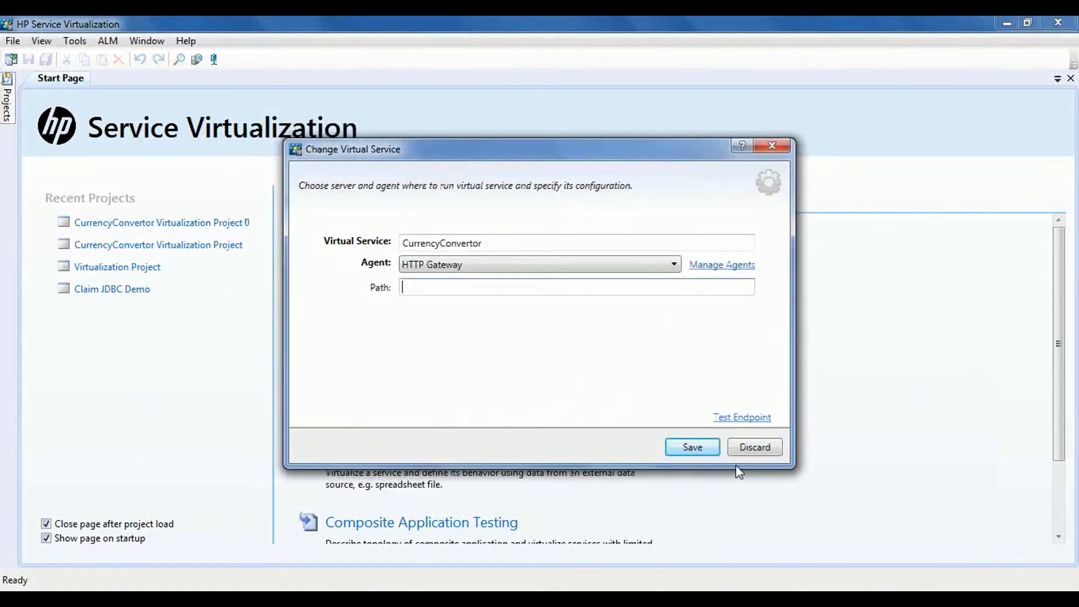
left_click(756, 448)
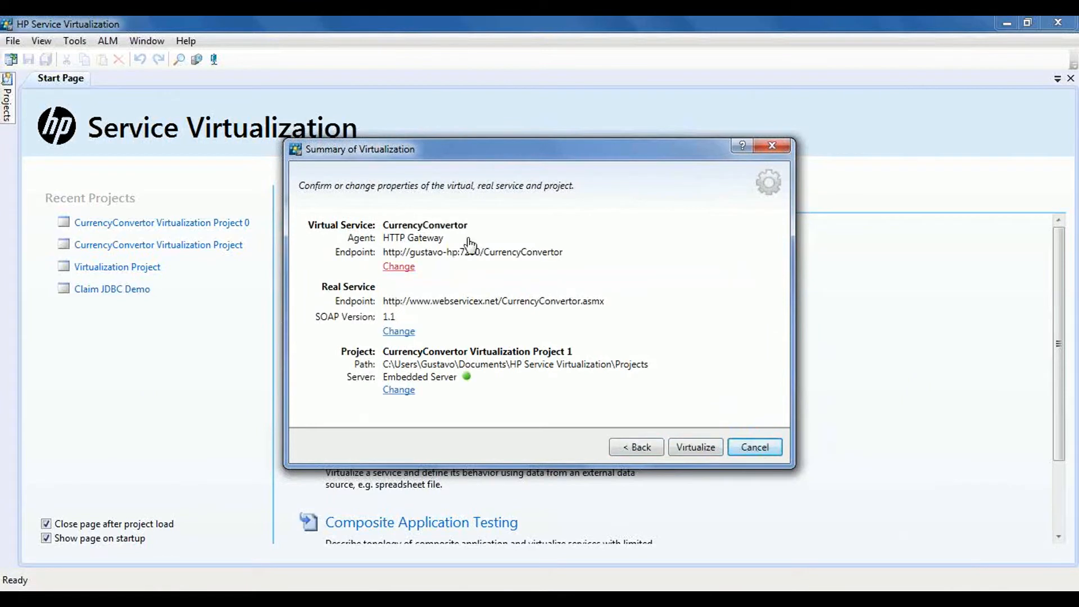
Step: Virtualize the CurrencyConvertor service and dismiss the client reconfiguration instructions
left_click(696, 448)
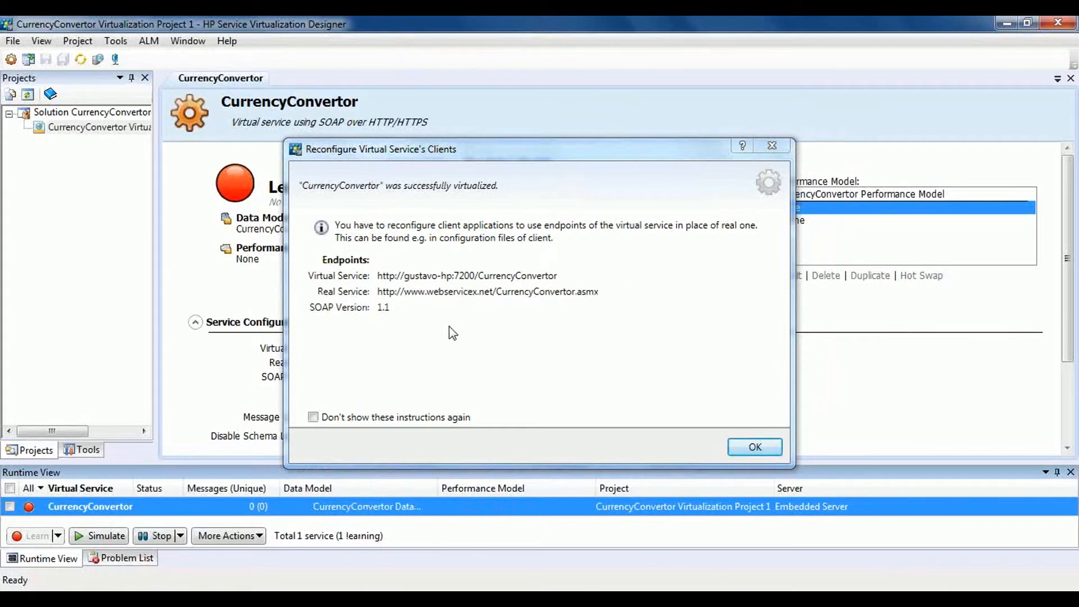
left_click(378, 277)
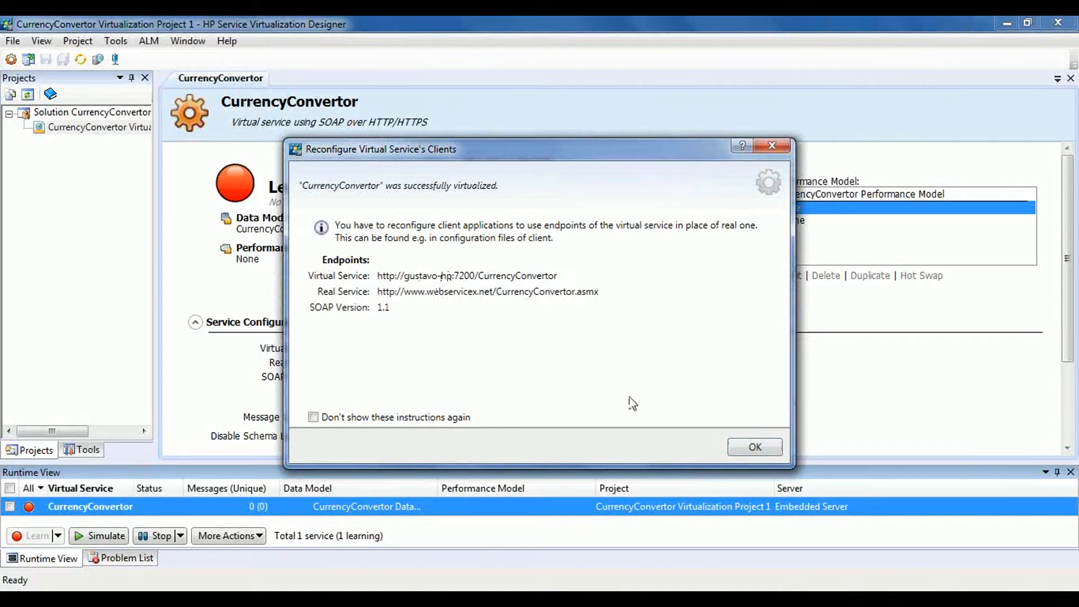
left_click(755, 448)
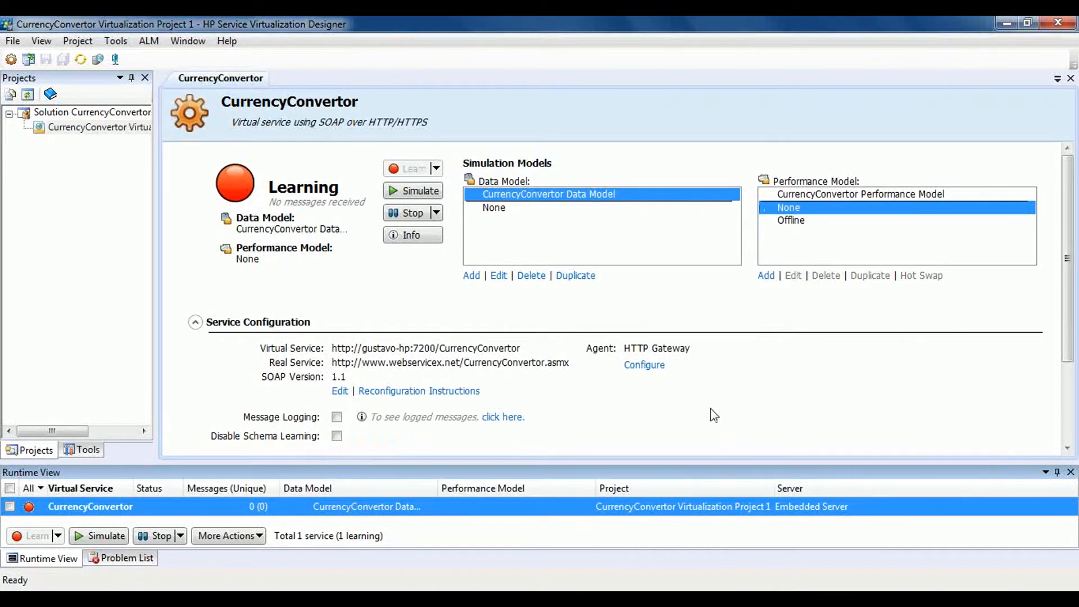
Step: Stop learning, briefly simulate the service, return it to stand-by and select the CurrencyConvertor Performance Model
left_click(412, 216)
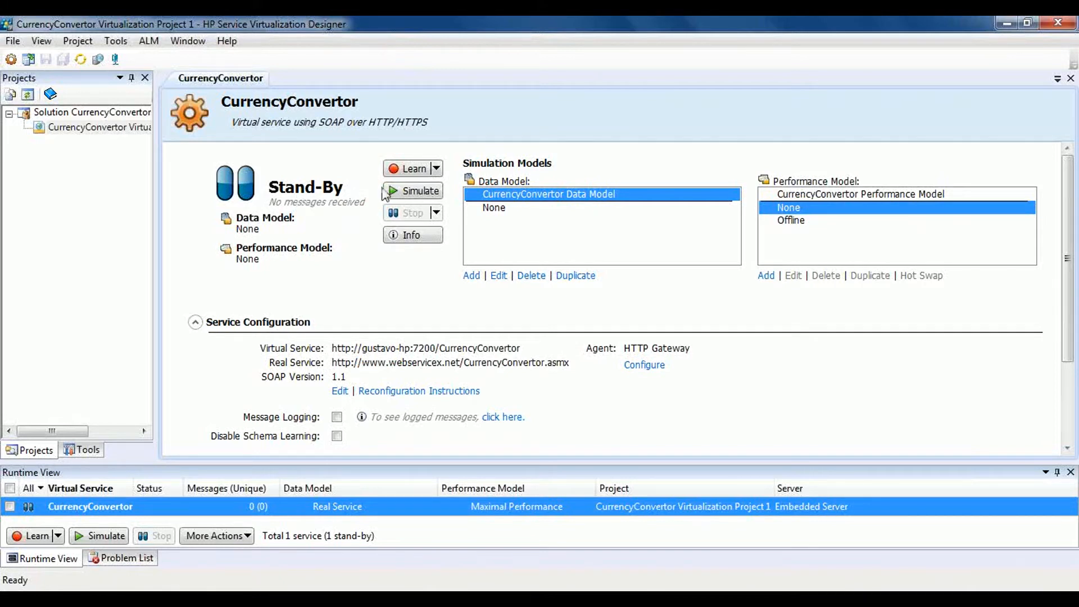
left_click(402, 192)
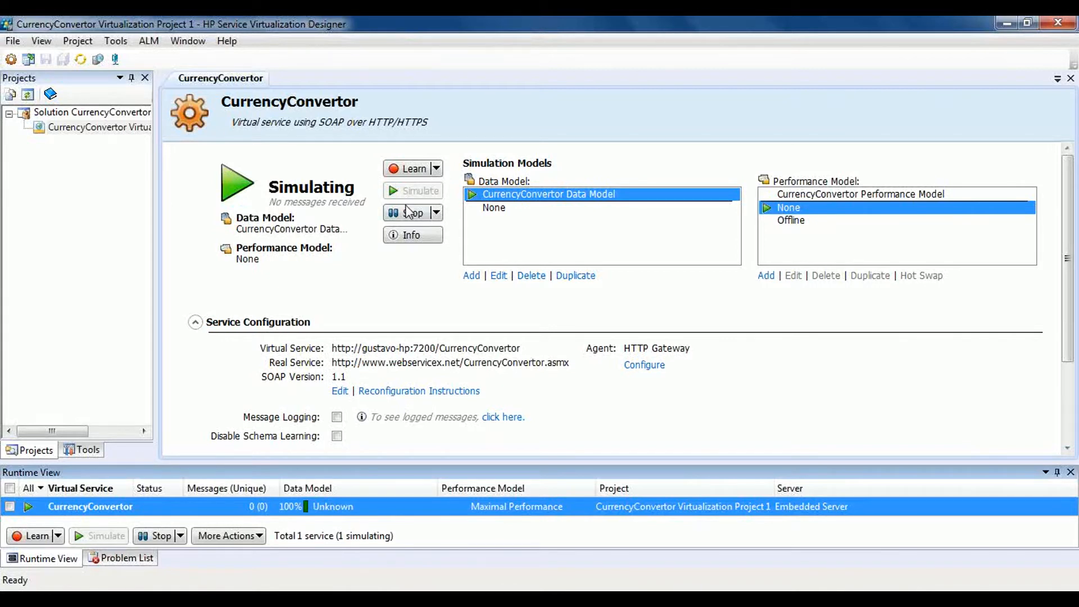
left_click(409, 213)
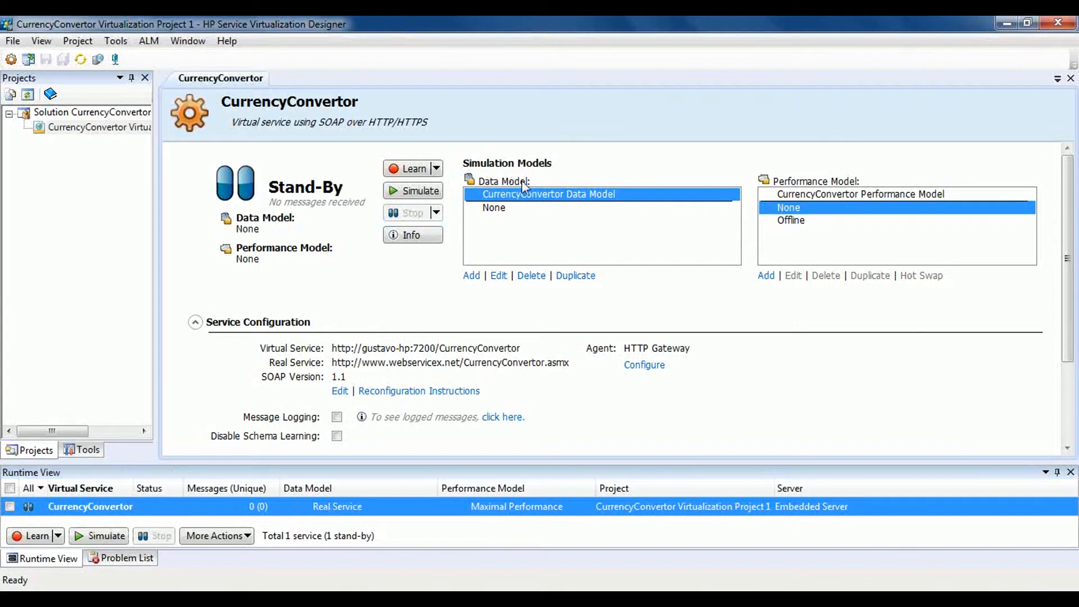
left_click(786, 200)
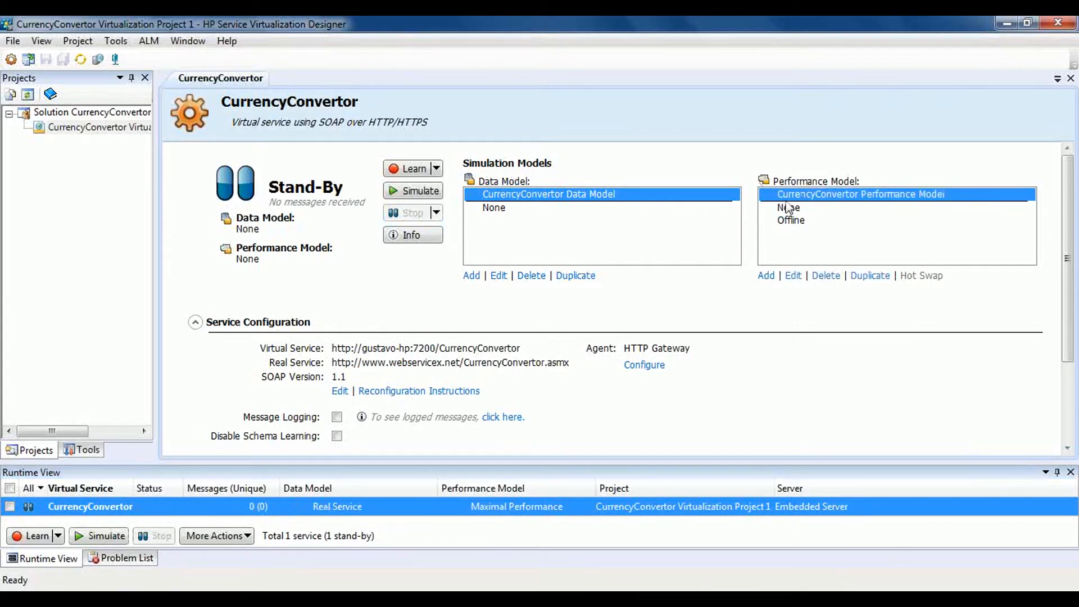
Step: Open the CurrencyConvertor Data Model and examine the Default Response and Learned Data rules of the ConversionRate operation
left_click(498, 277)
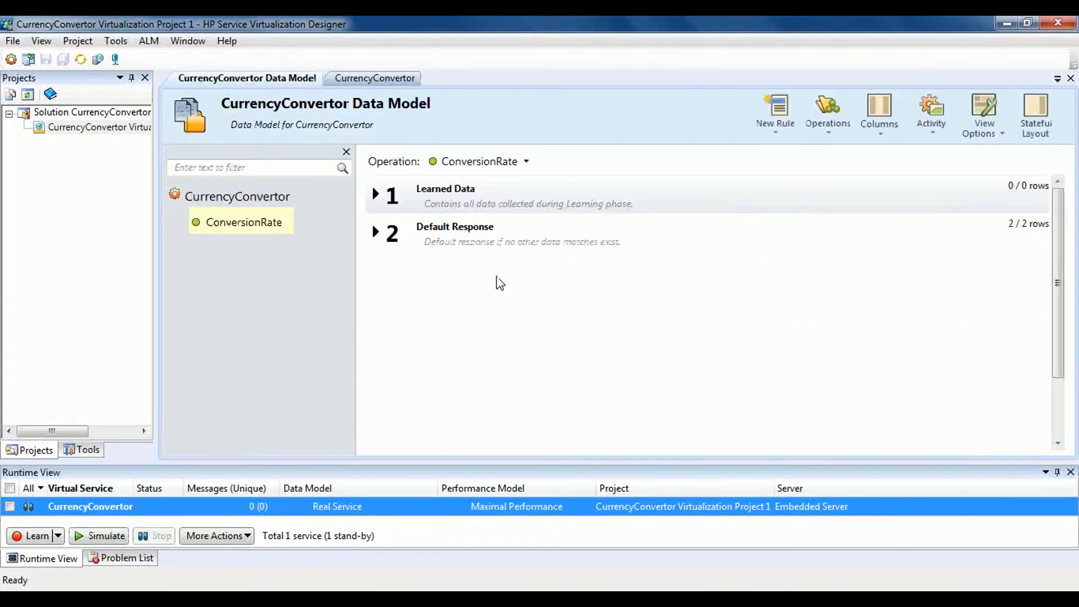
left_click(376, 197)
left_click(376, 196)
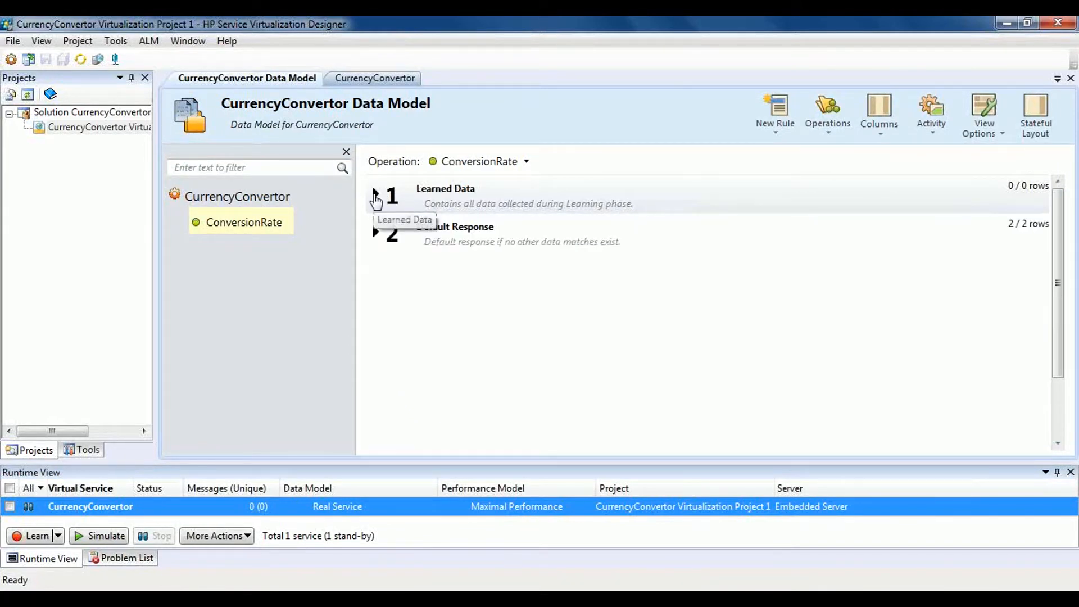
left_click(376, 232)
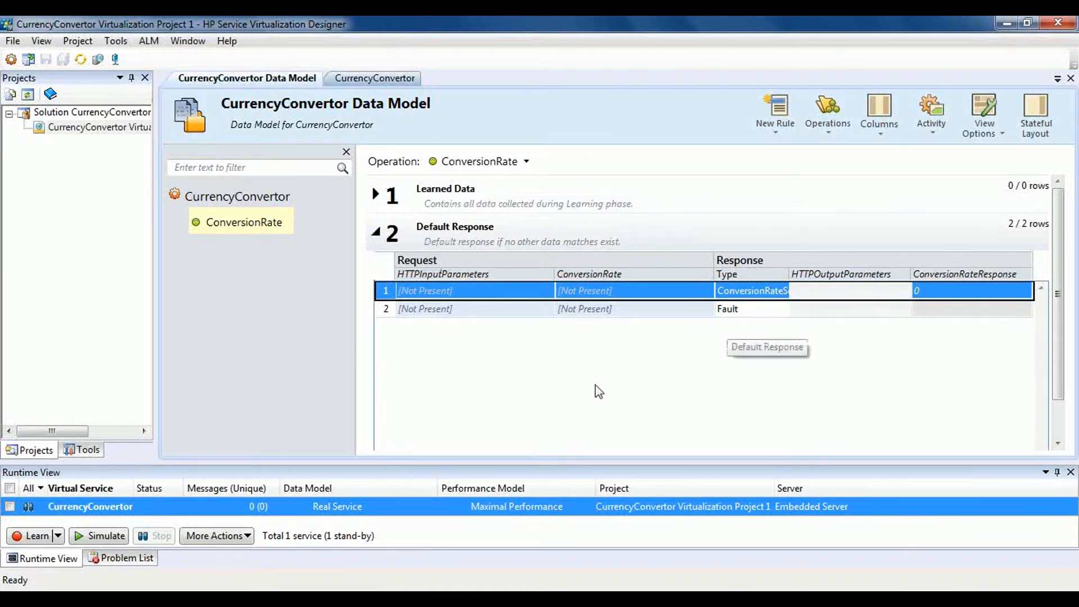
left_click(375, 232)
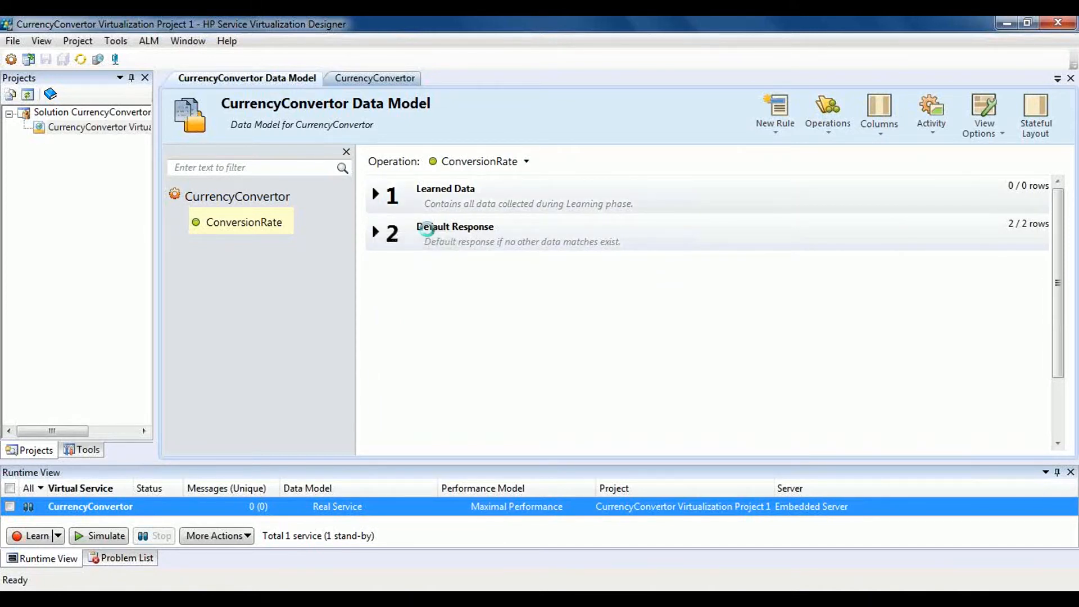
left_click(376, 193)
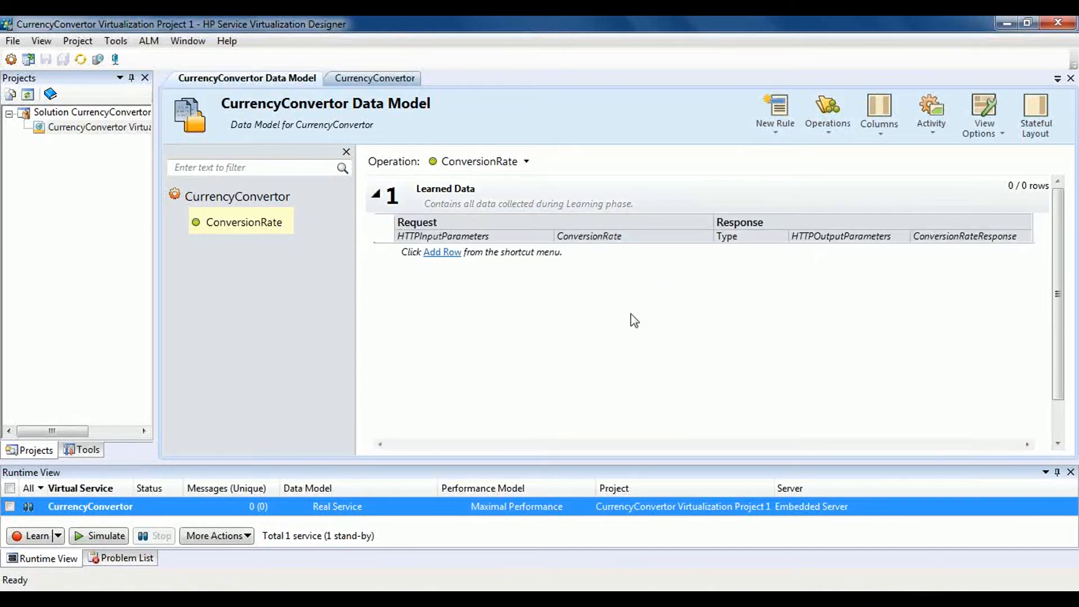
Step: Look at the request/response message import options for Learned Data, cancel the import and close the data model
right_click(602, 325)
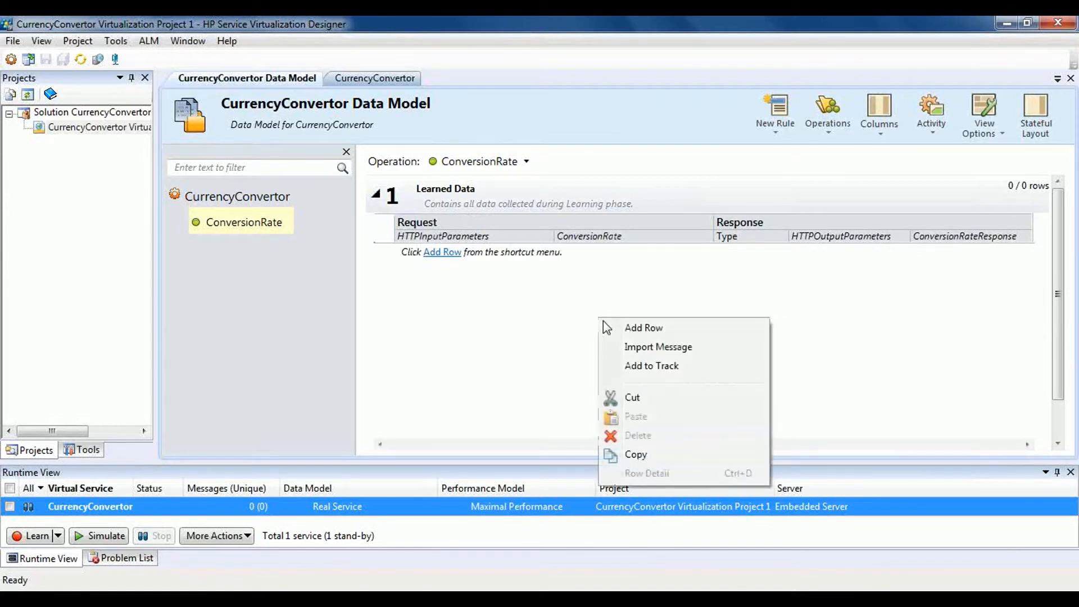
left_click(638, 344)
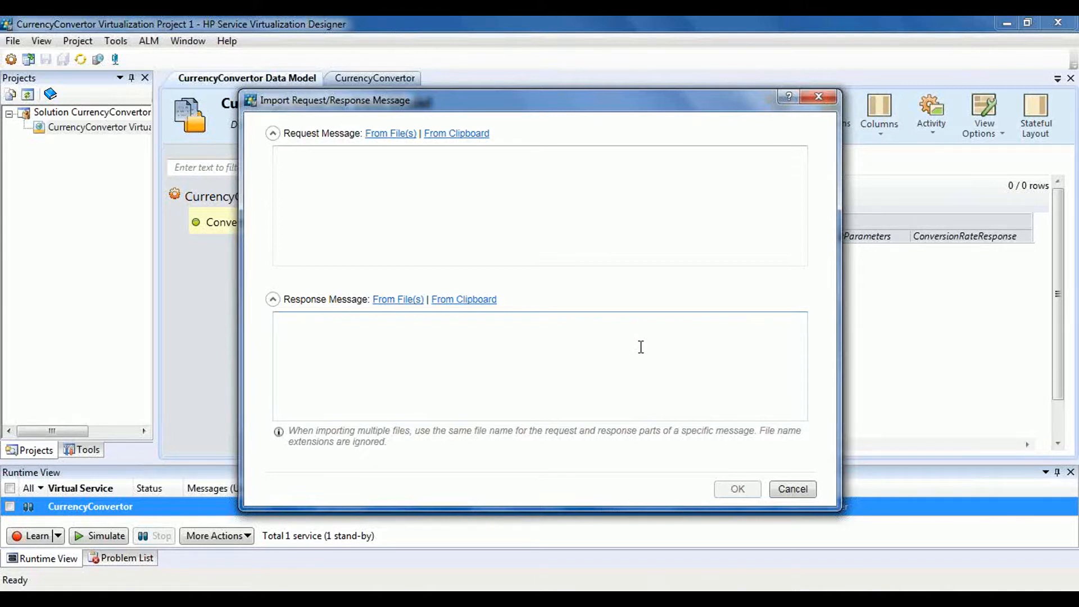
left_click(795, 489)
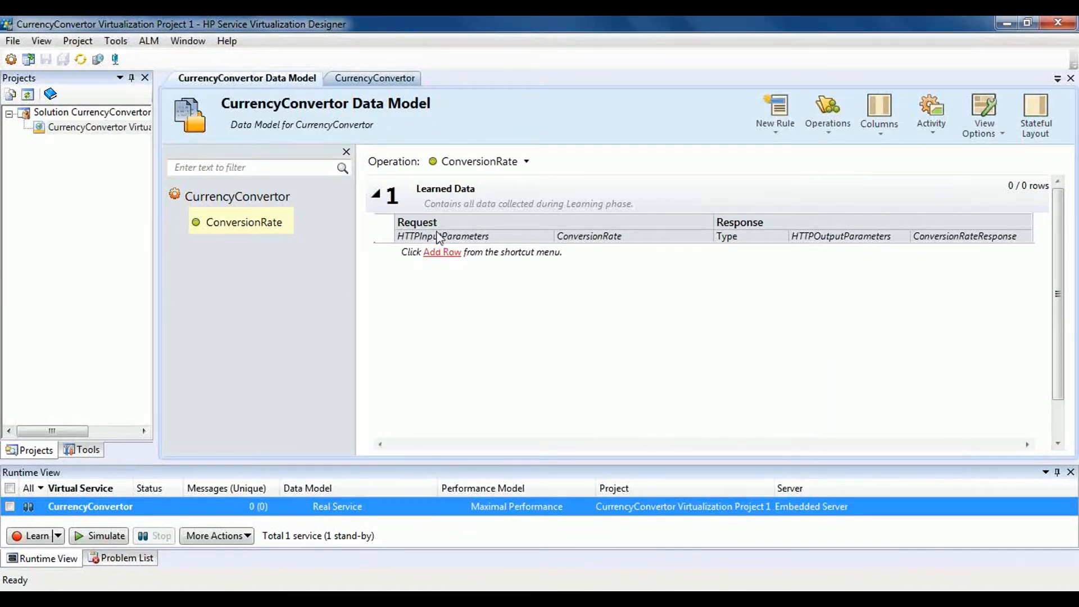
left_click(375, 194)
left_click(1071, 78)
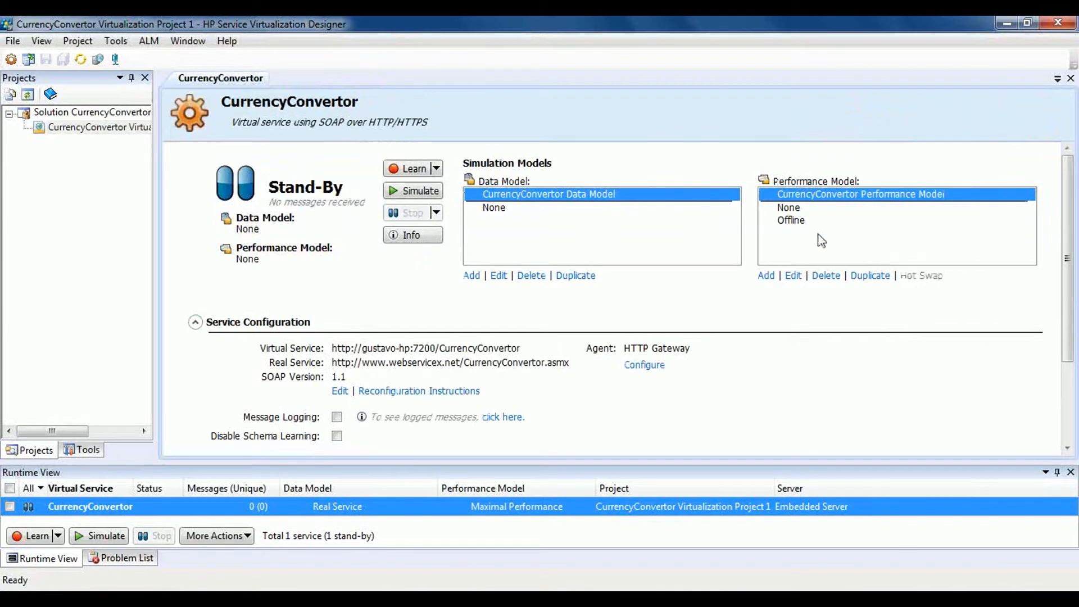
Step: Open the CurrencyConvertor Performance Model for editing and lower its CPU booster to 0.1x
left_click(793, 276)
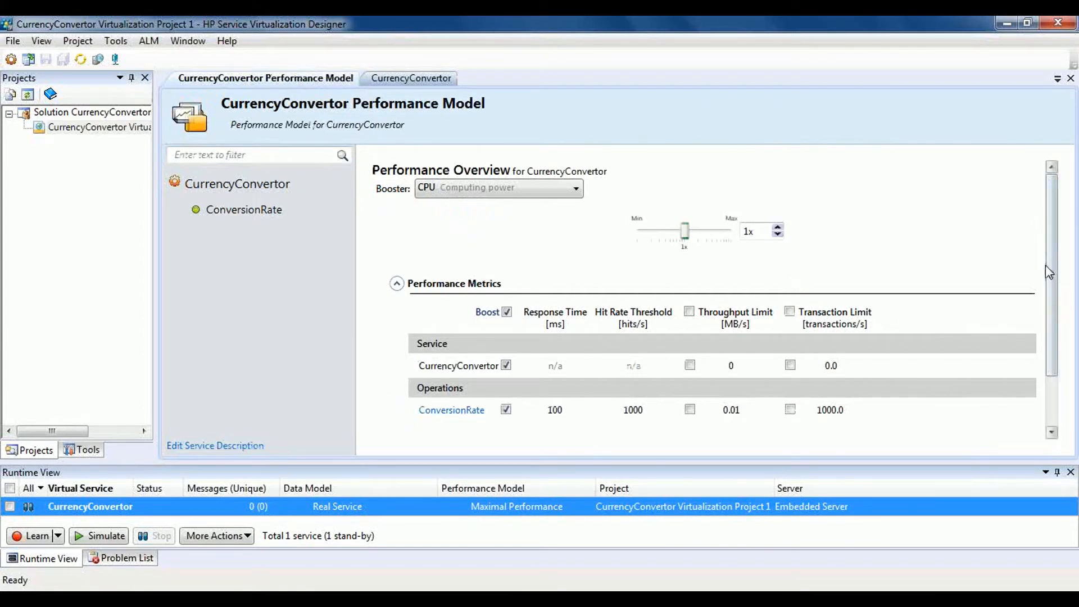
left_click_drag(1050, 266, 1043, 230)
left_click_drag(685, 231, 635, 244)
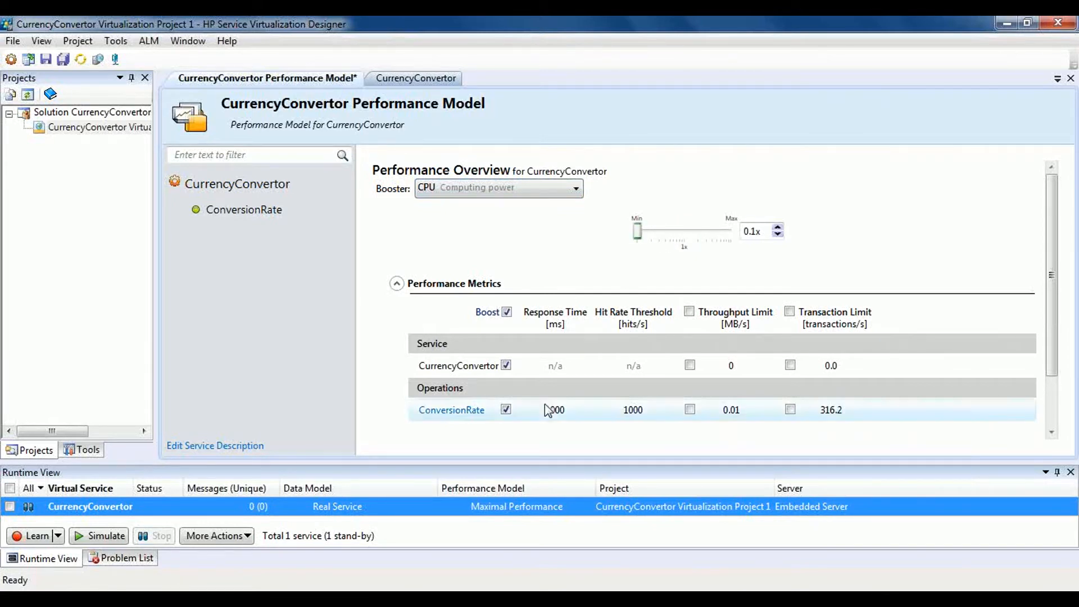
Step: Try the CPU booster at 10x, return it to 1x and switch the booster to Network
left_click_drag(637, 230, 733, 234)
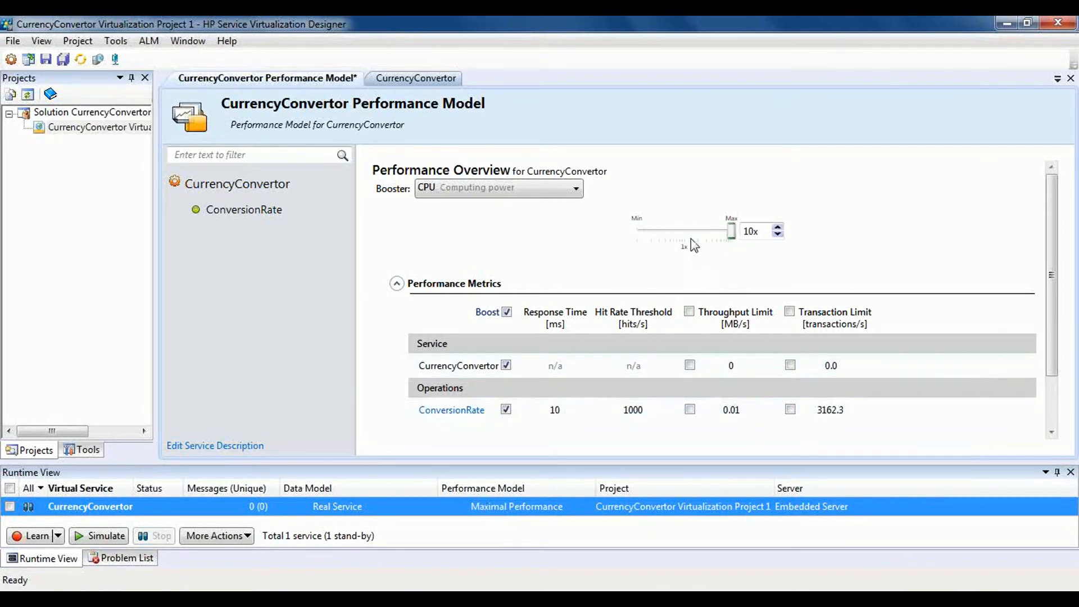
left_click_drag(730, 232, 684, 236)
left_click(496, 191)
left_click(493, 245)
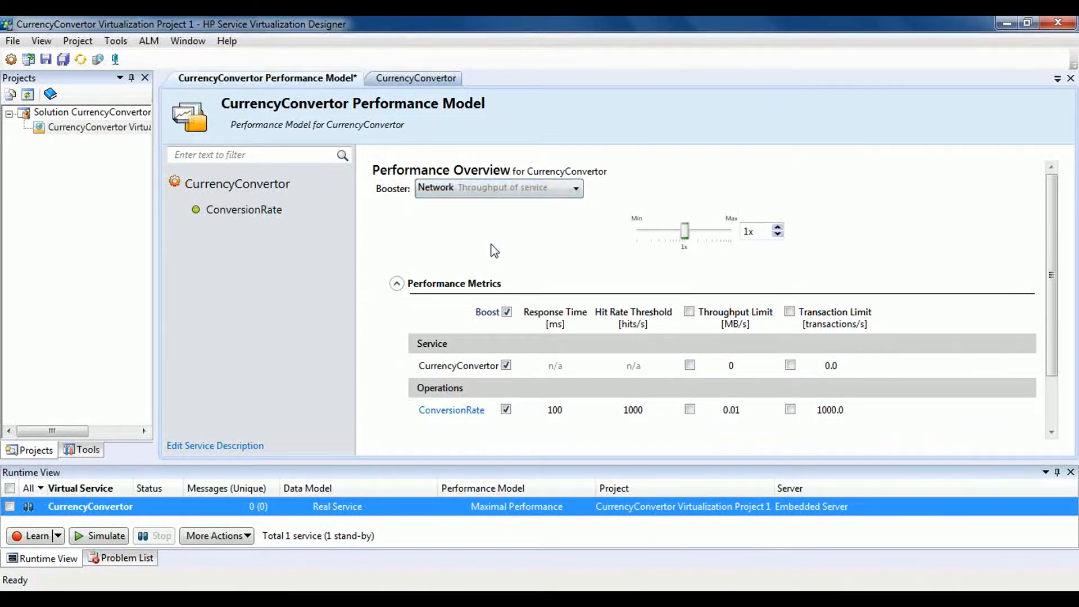
mouse_move(683, 239)
left_mouse_down()
mouse_move(665, 239)
mouse_move(682, 244)
left_mouse_up()
Step: Switch the booster to Expert and try Response Time multipliers of 0.1x and 9x
left_click(459, 190)
left_click(468, 315)
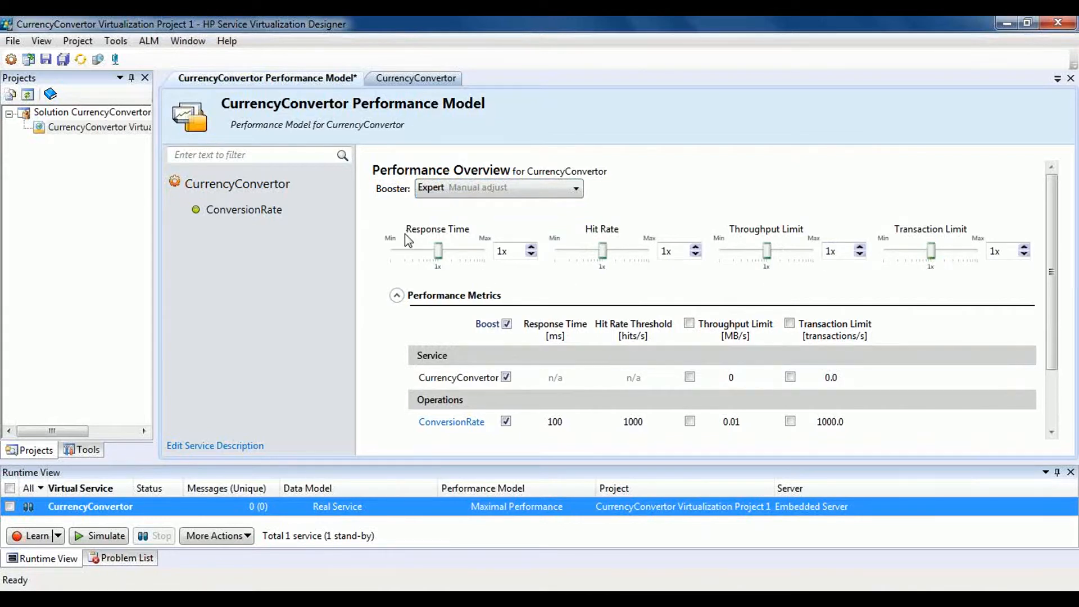
left_click_drag(438, 252, 392, 252)
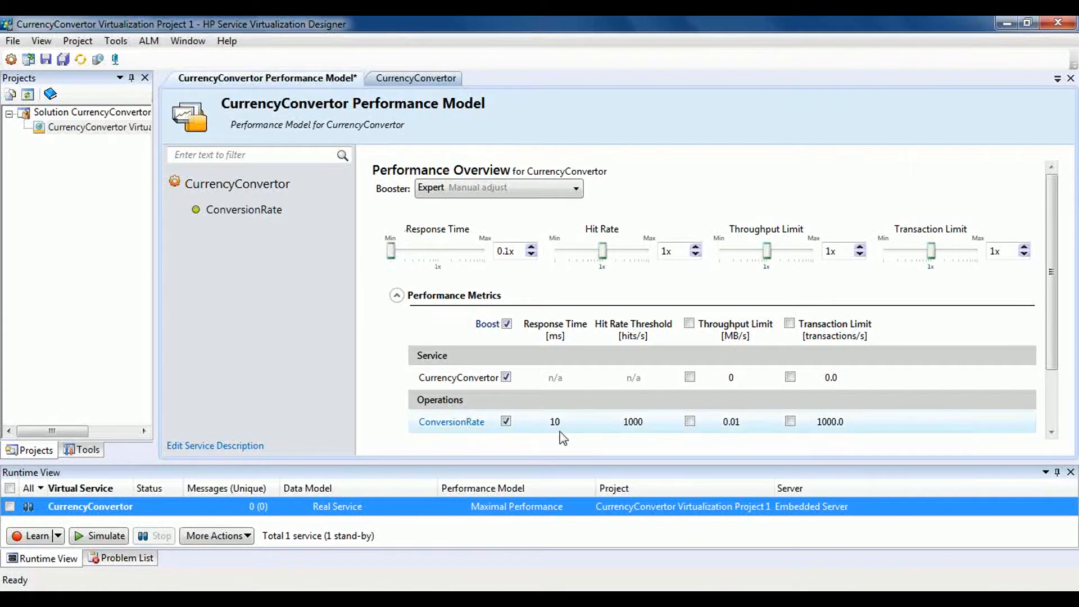
left_click_drag(392, 252, 483, 252)
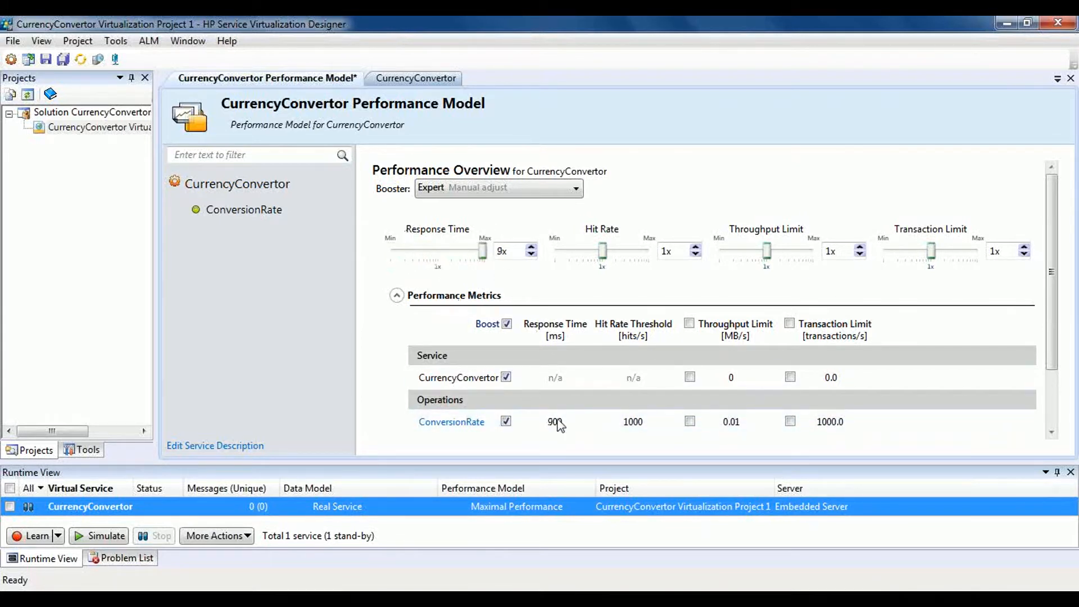
Step: Reset the Expert Response Time booster to 1x and close the performance model without saving the changes
left_click_drag(481, 253, 487, 253)
left_click(498, 253)
type("000")
left_click(456, 256)
left_click_drag(459, 260, 442, 260)
left_click(1071, 78)
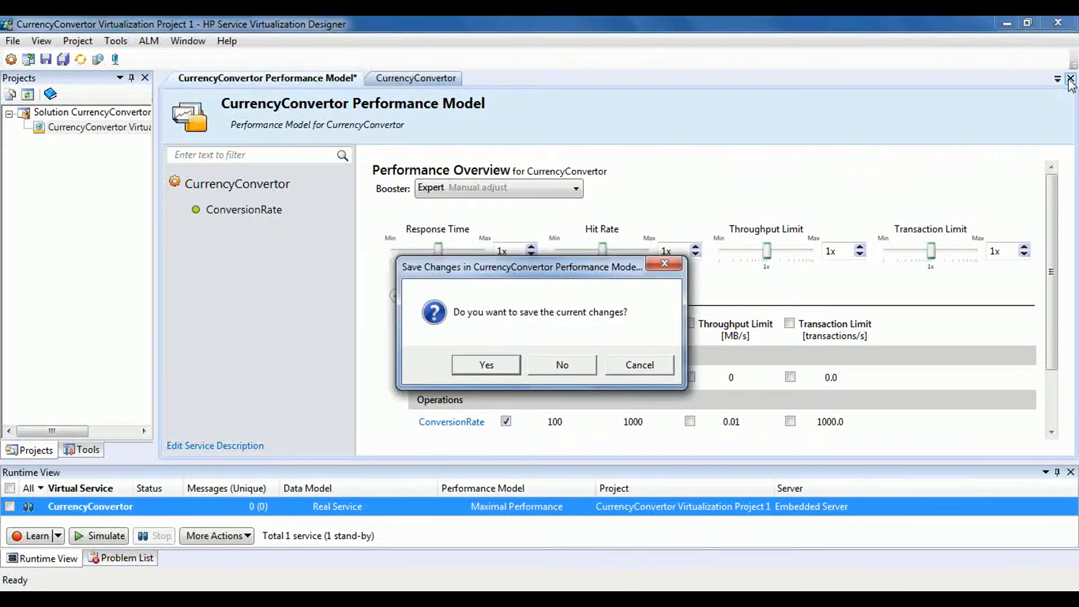
left_click(562, 364)
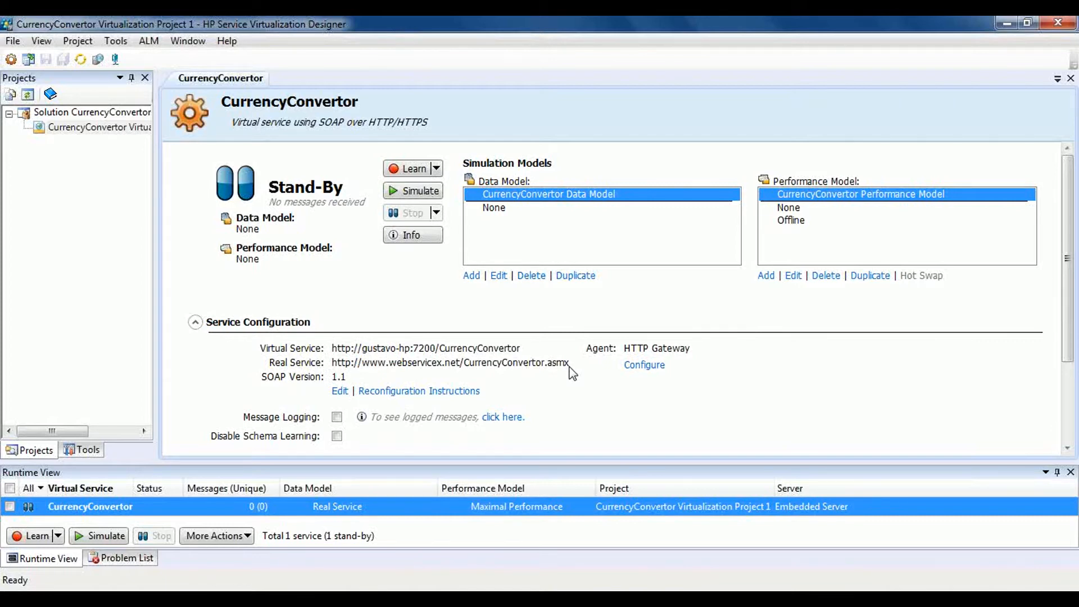
Step: Switch to HP Unified Functional Testing, open the recent CurrencyConverter test and select its Get Conversion Rate step
mouse_move(266, 599)
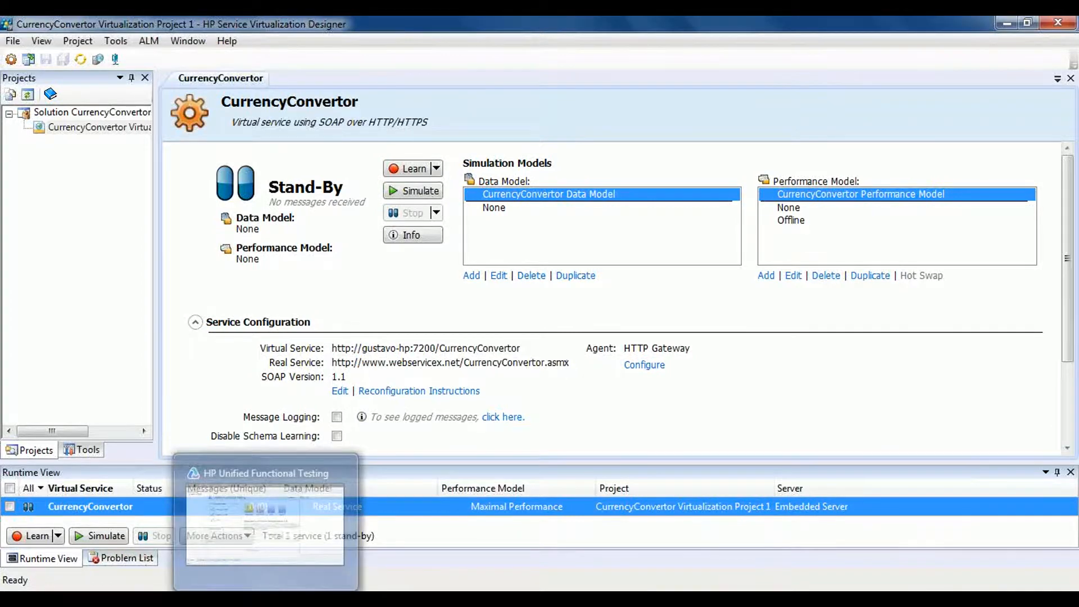
left_click(294, 587)
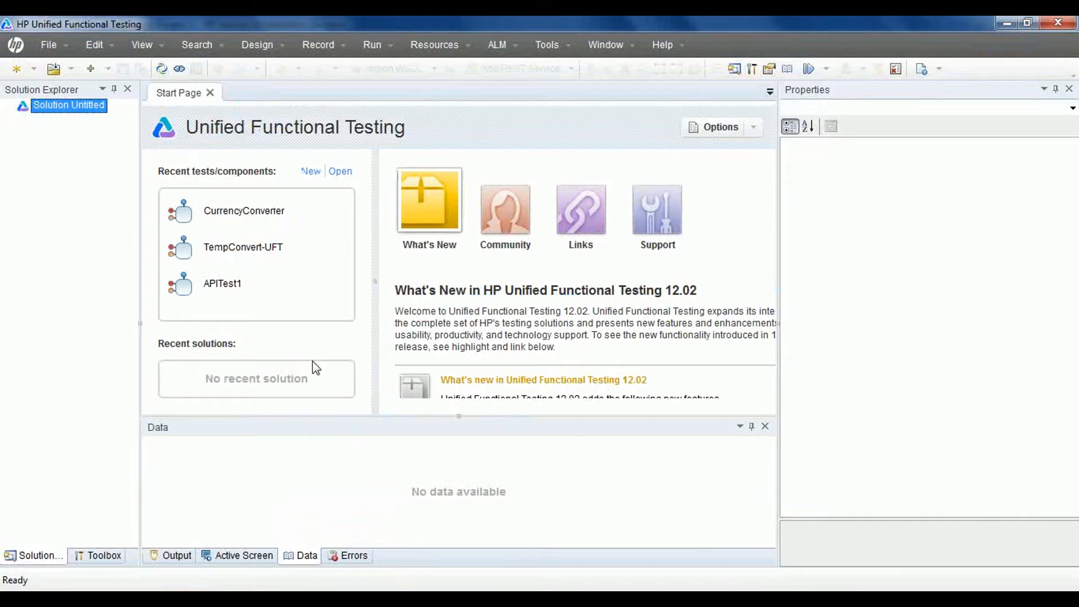
left_click(242, 212)
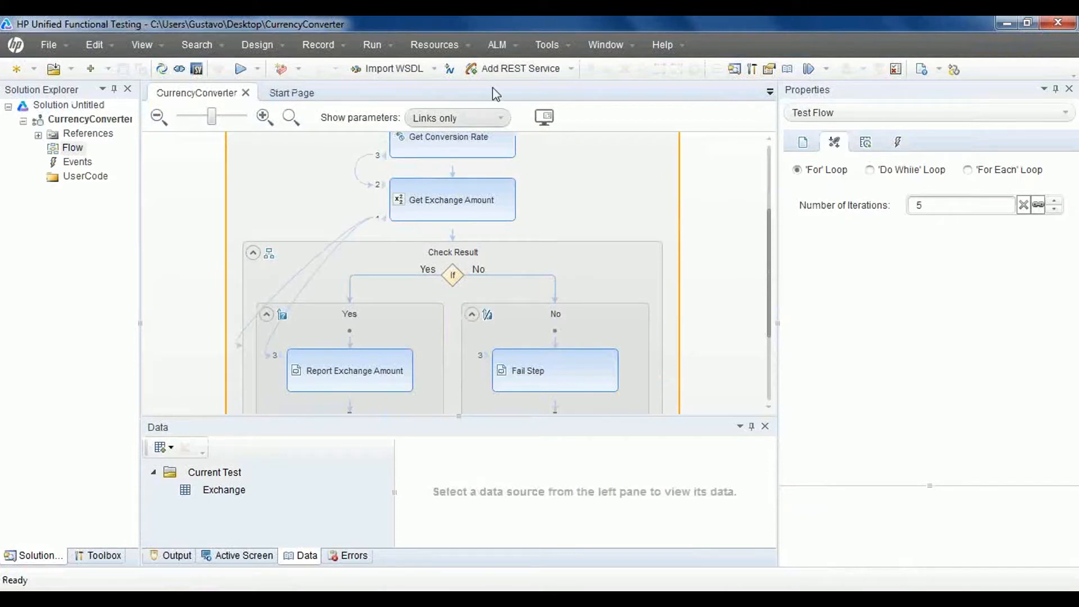
left_click(157, 119)
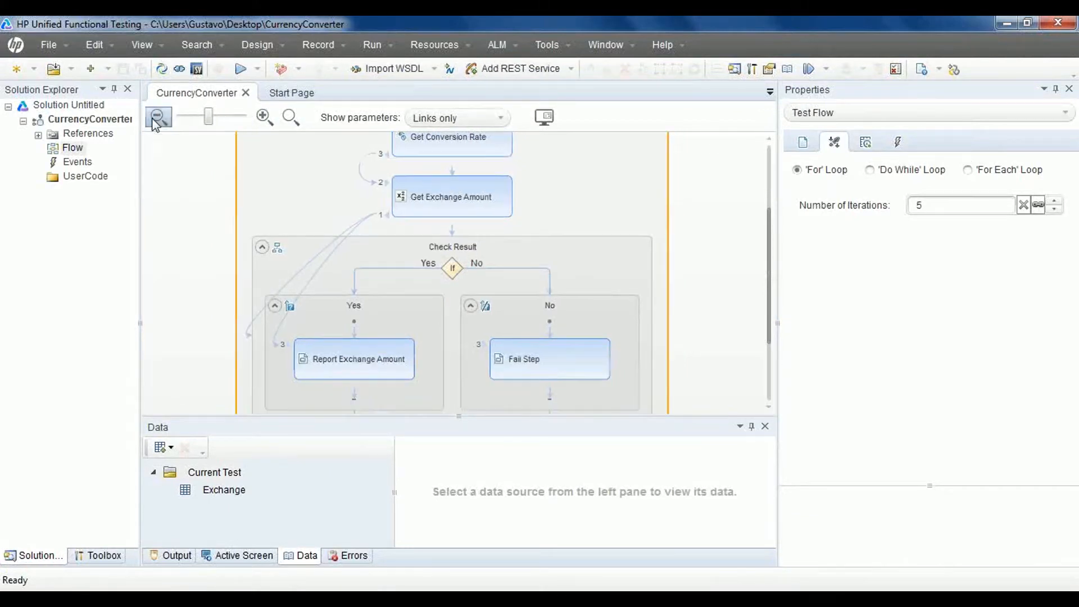
left_click(157, 118)
left_click(157, 118)
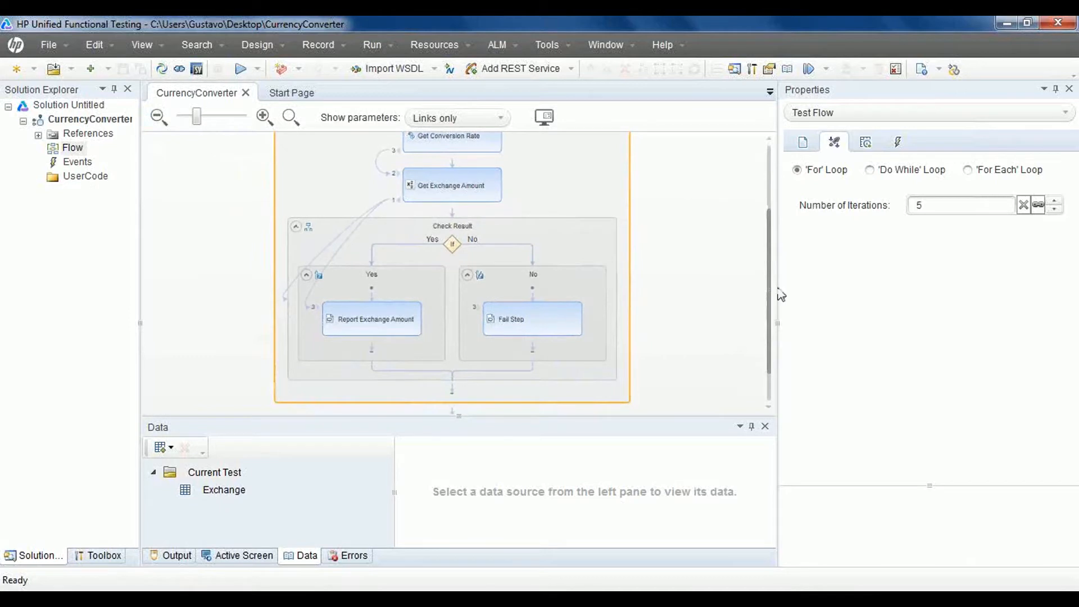
left_click_drag(770, 293, 770, 227)
left_click(483, 241)
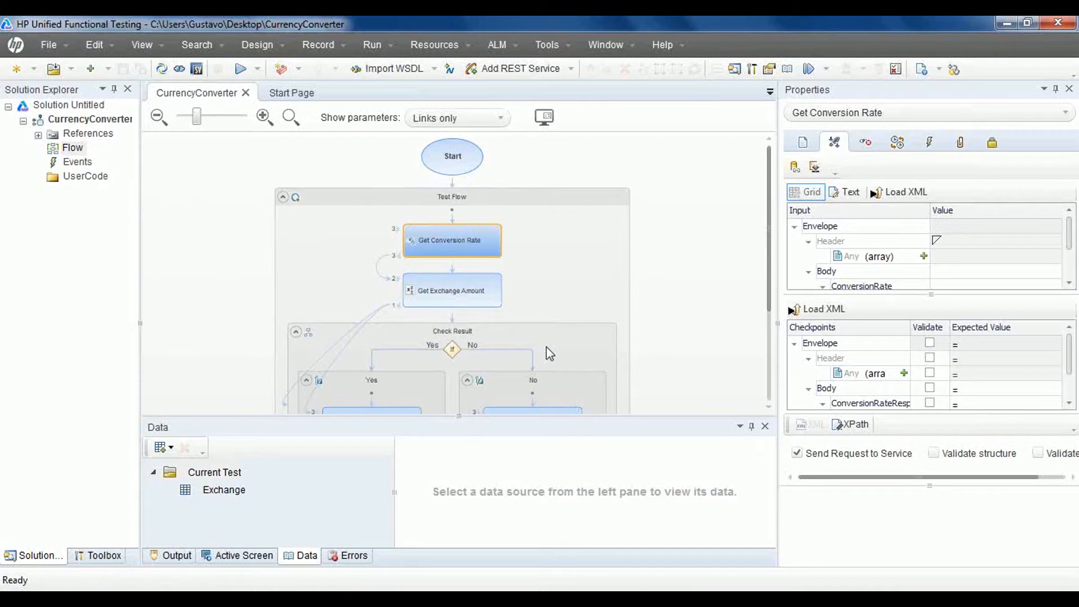
Step: Examine the Amount, From and To values in each row of the Exchange data source
left_click(207, 493)
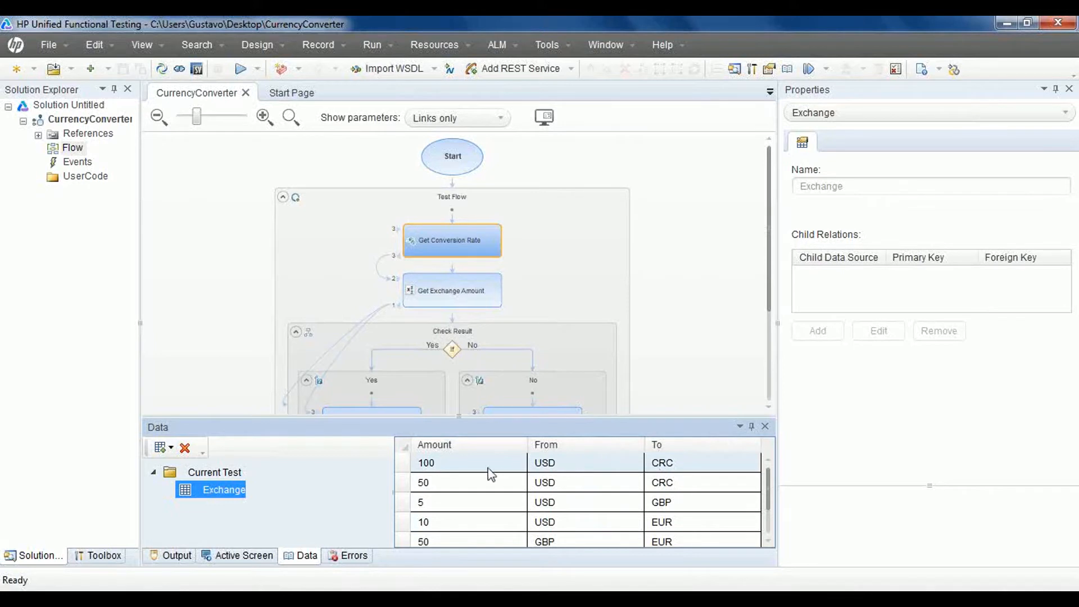
left_click(463, 469)
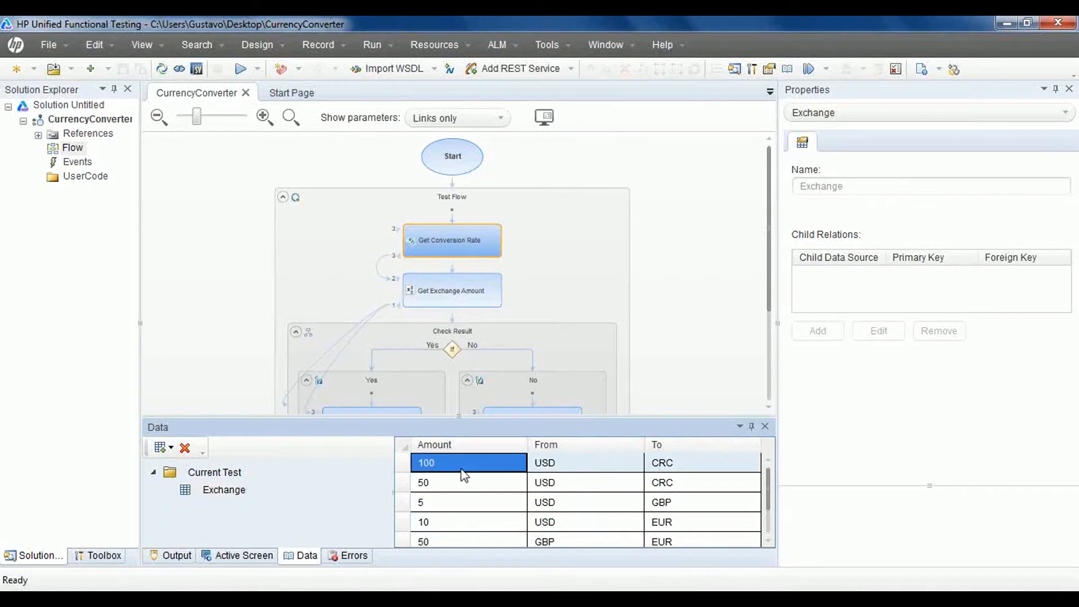
left_click(671, 468)
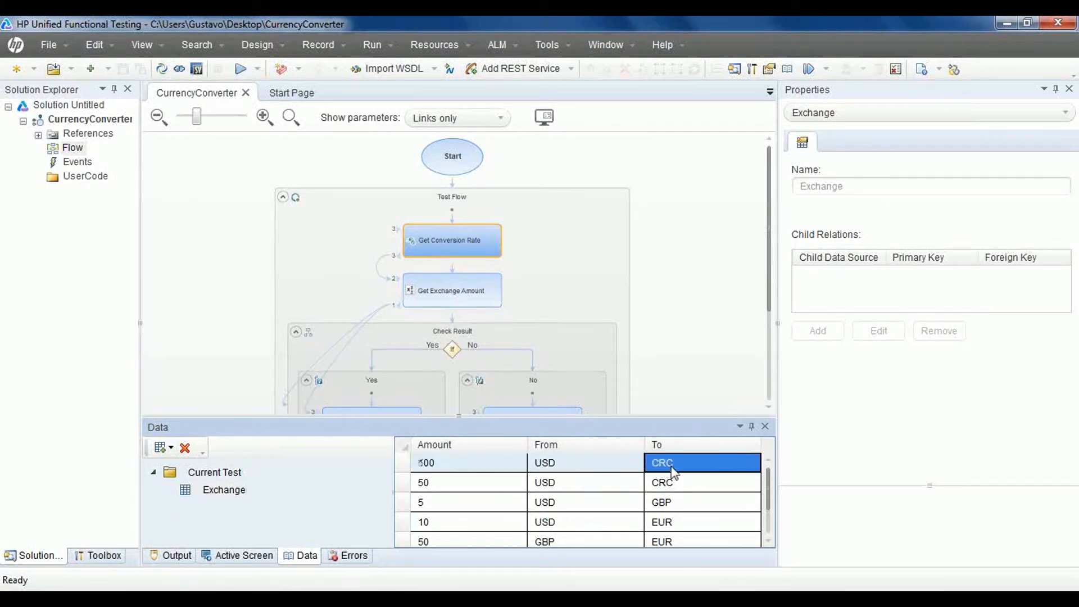
left_click(431, 489)
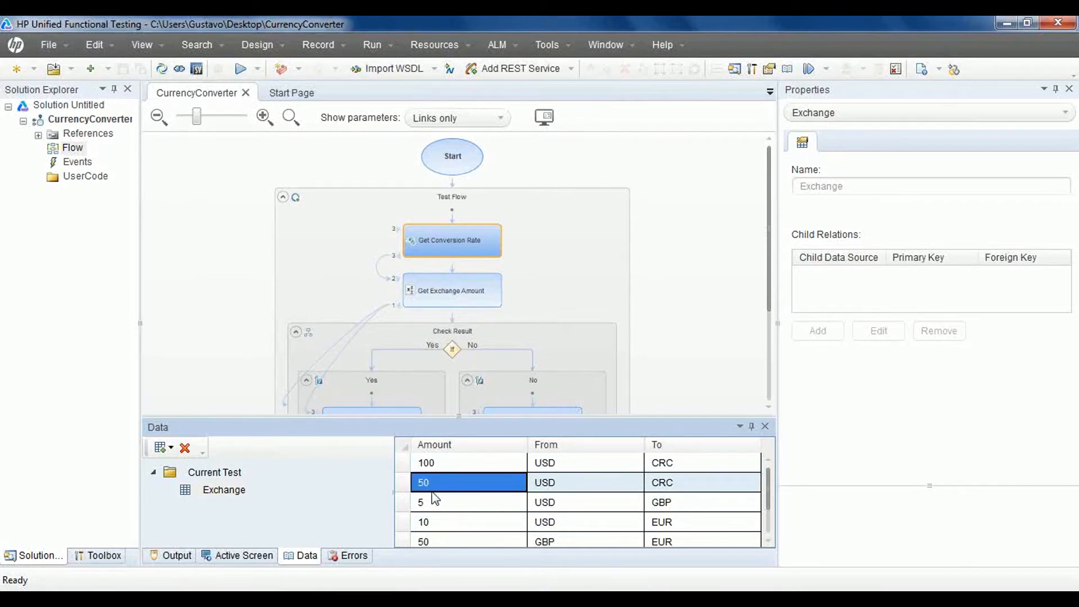
left_click(447, 509)
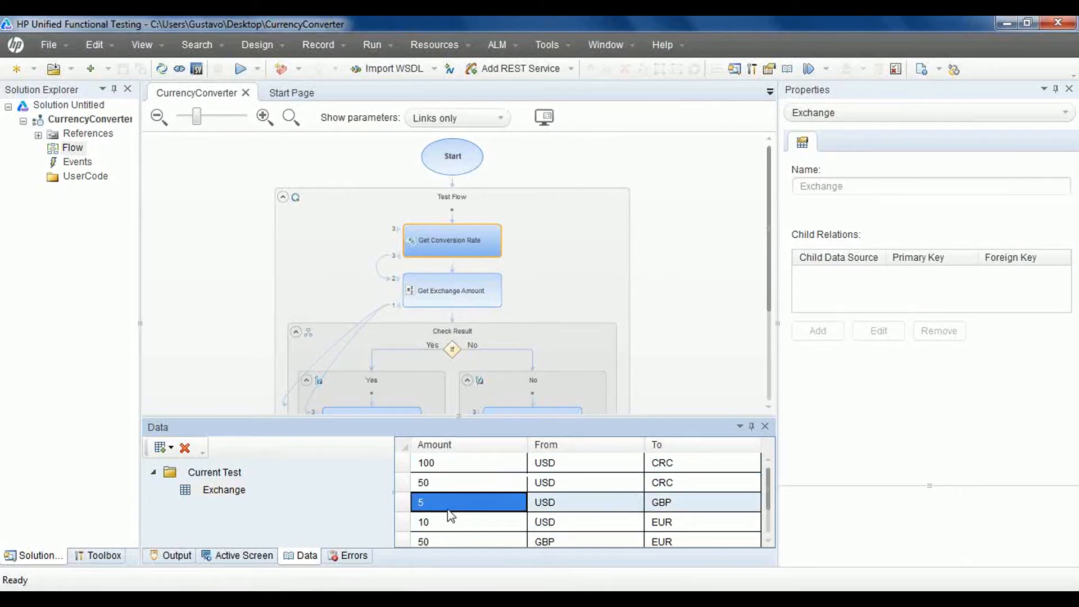
left_click(450, 518)
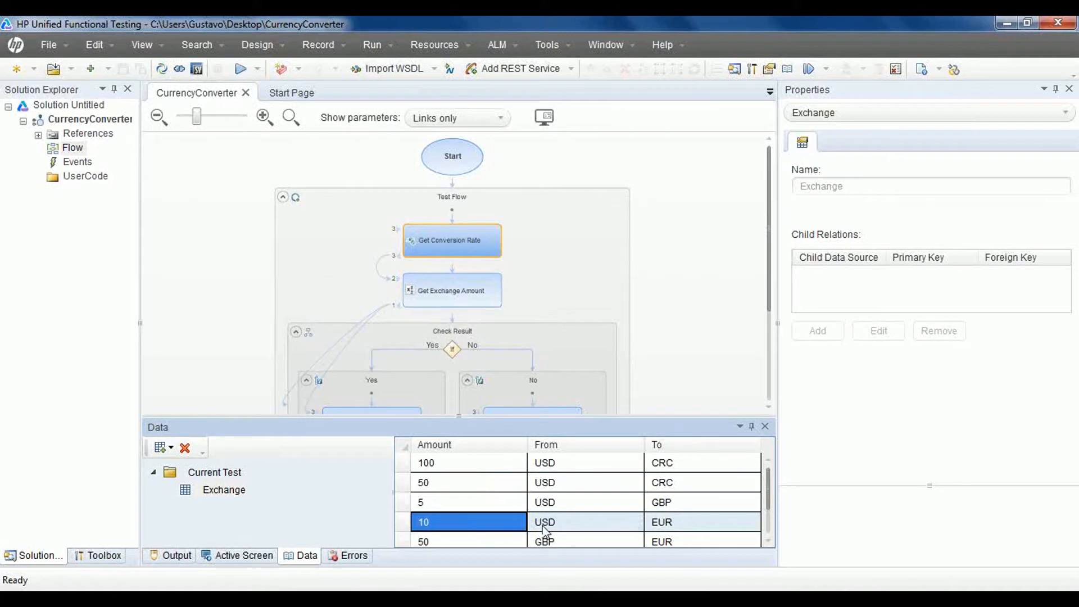
scroll(767, 484, "down", 1)
left_click(423, 509)
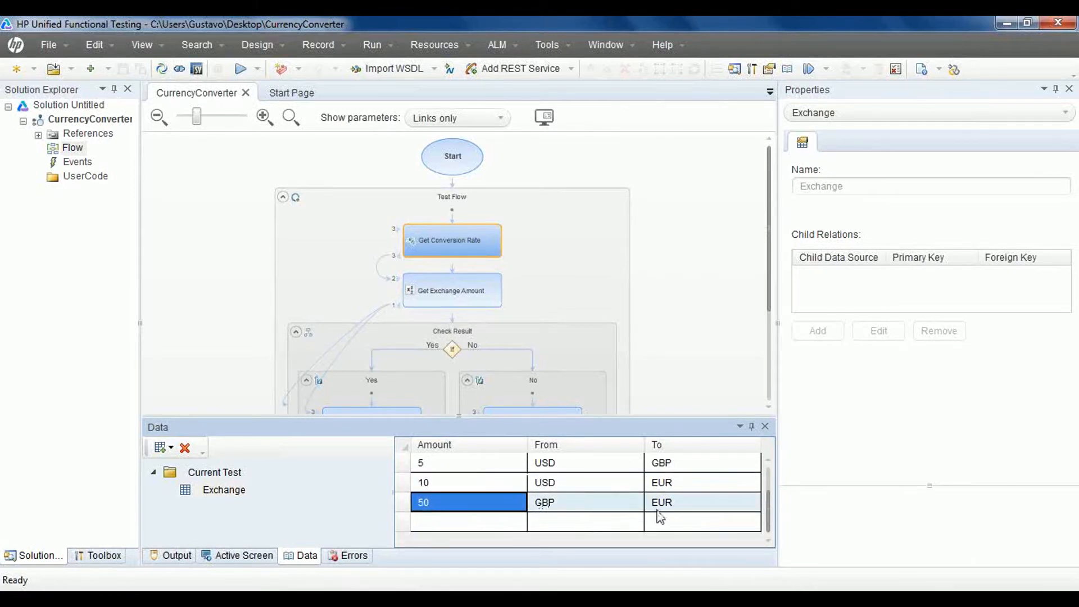
left_click_drag(769, 515, 766, 475)
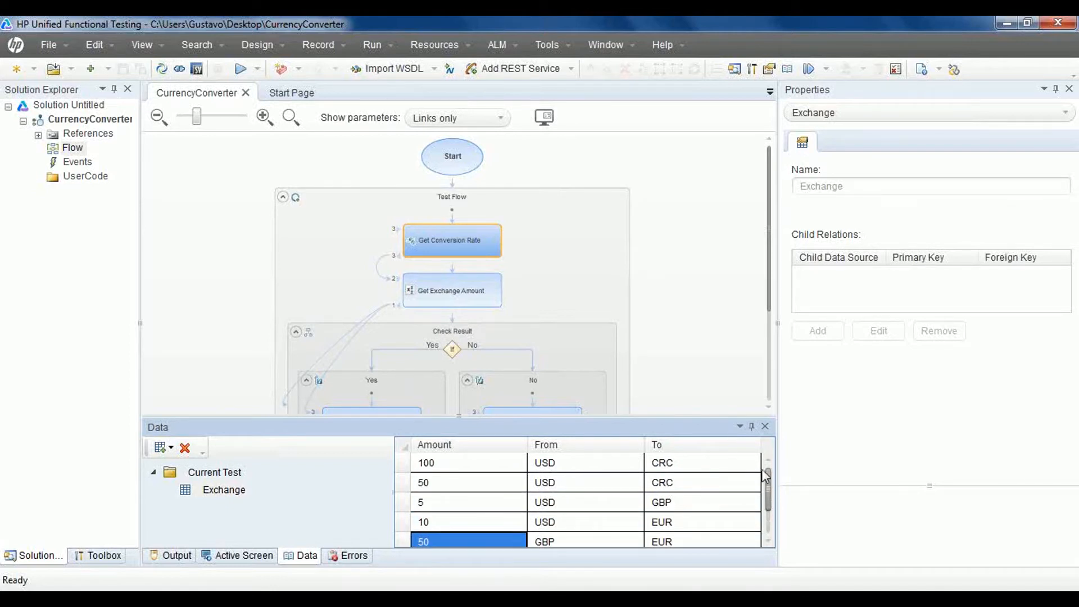
Step: Examine the Get Conversion Rate step's FromCurrency and ToCurrency input bindings and its conversion-rate checkpoint
left_click(440, 240)
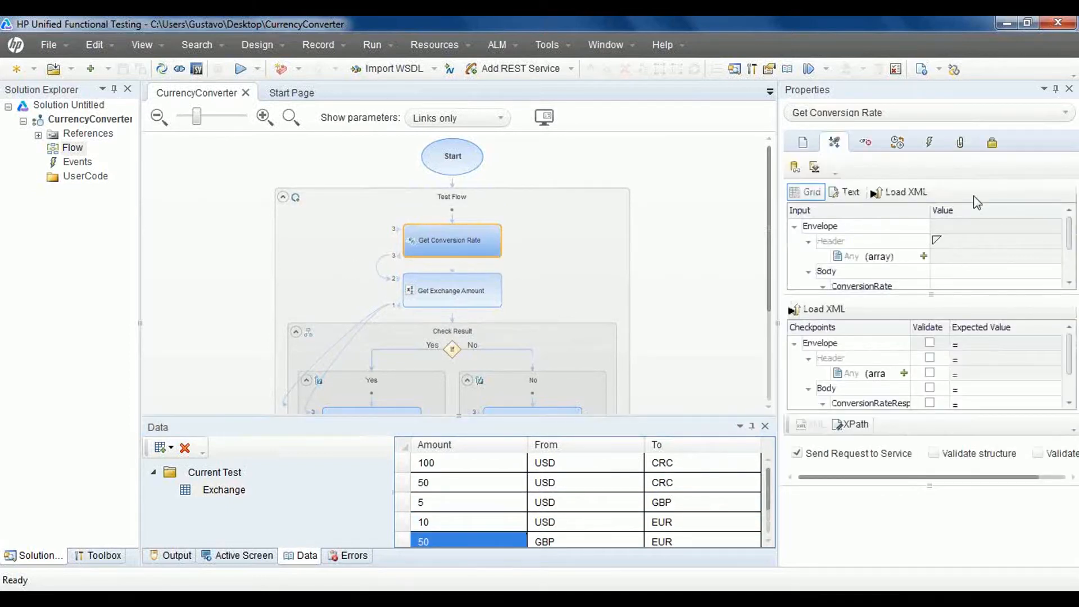
left_click_drag(1070, 236, 1072, 268)
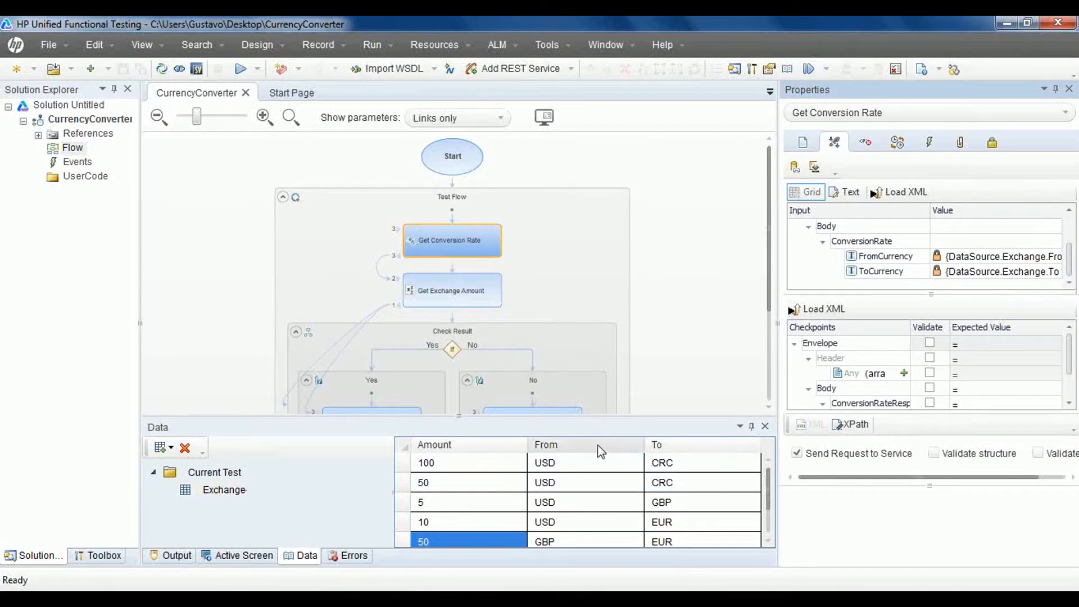
left_click_drag(1069, 353, 1067, 394)
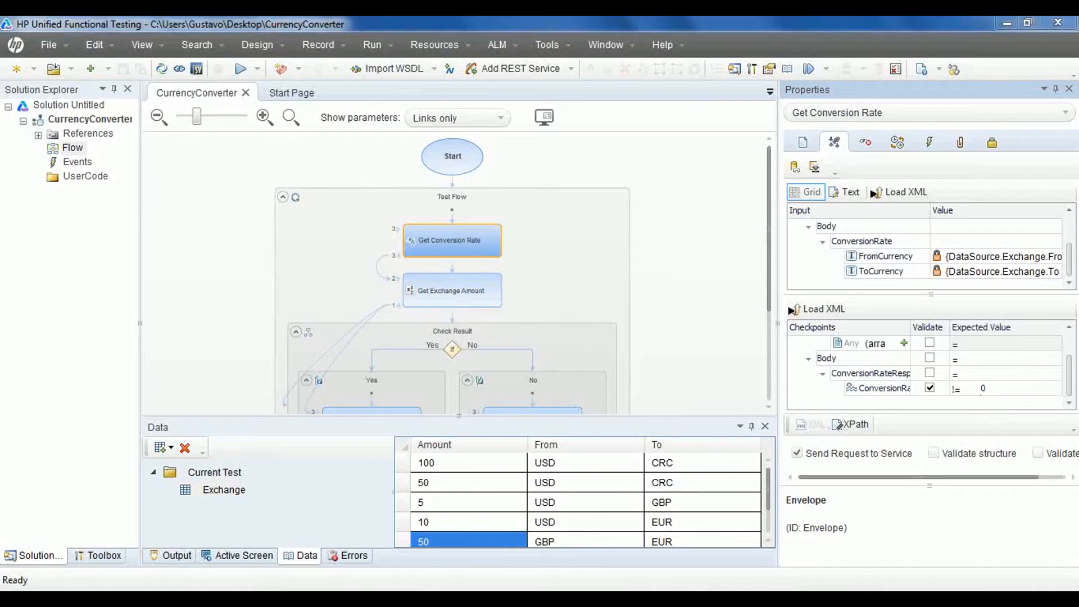
Step: Switch to HP Service Virtualization Designer, open the CurrencyConvertor Data Model and review, then collapse, its Default Response rule
left_click(600, 557)
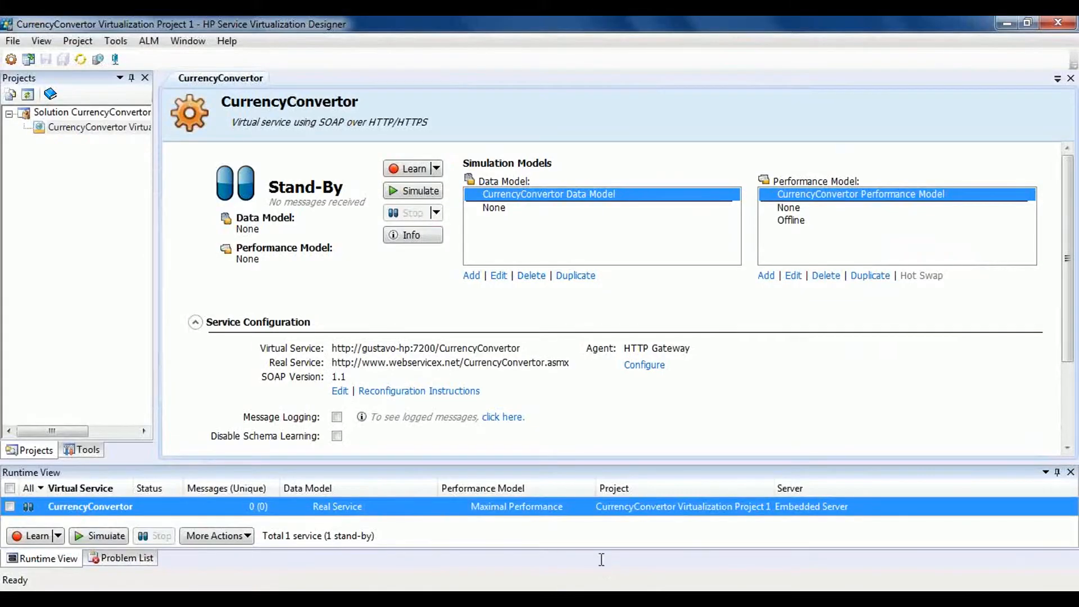
left_click(504, 276)
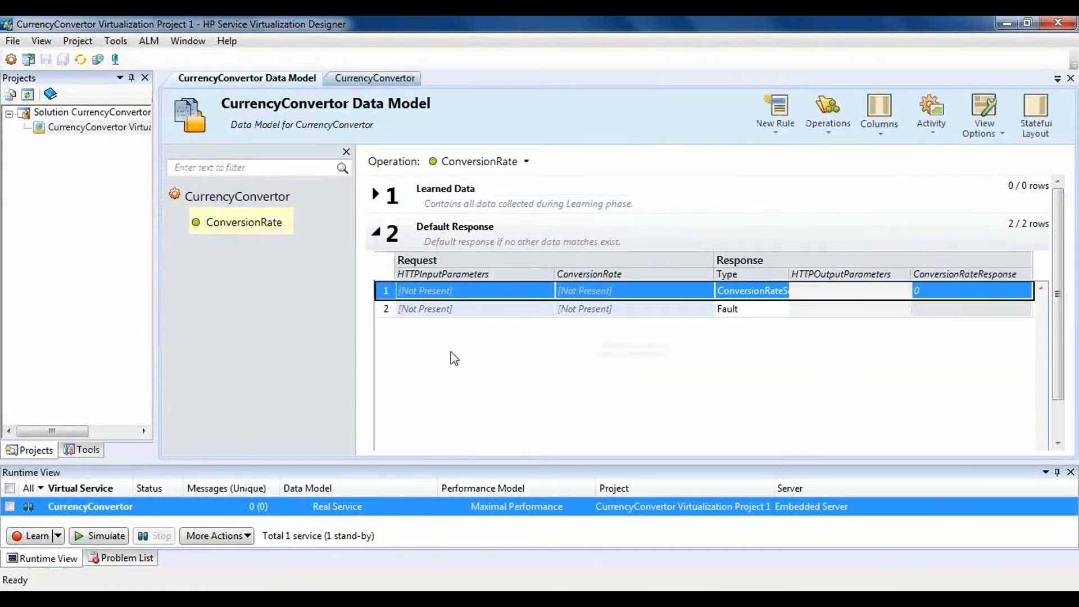
left_click(376, 233)
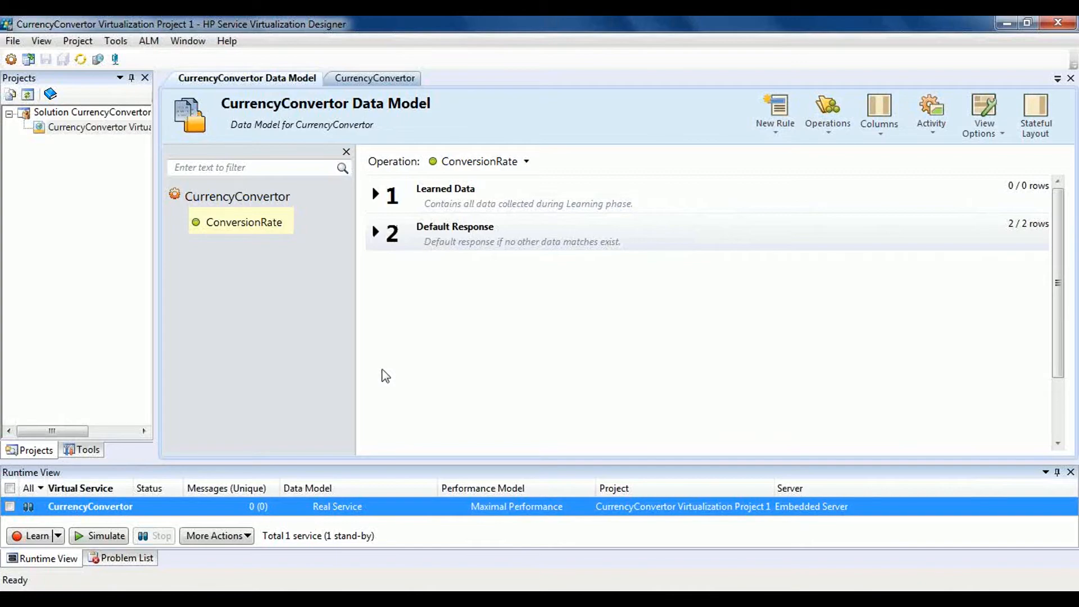
Step: Return to HP Unified Functional Testing and review the CurrencyConverter test flow through its Check Result branches
left_click(354, 589)
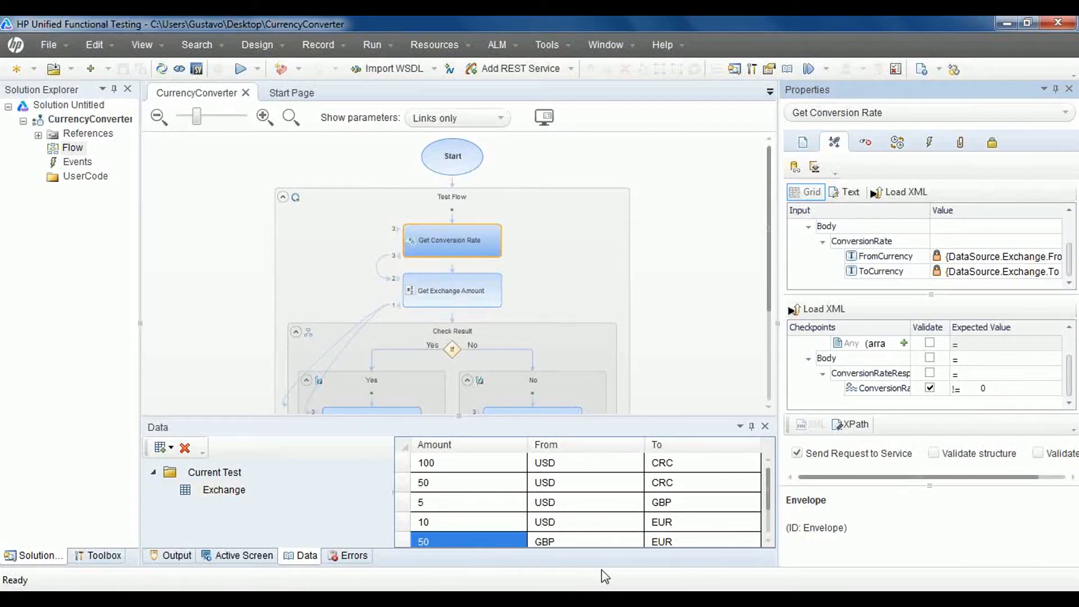
left_click_drag(770, 230, 771, 292)
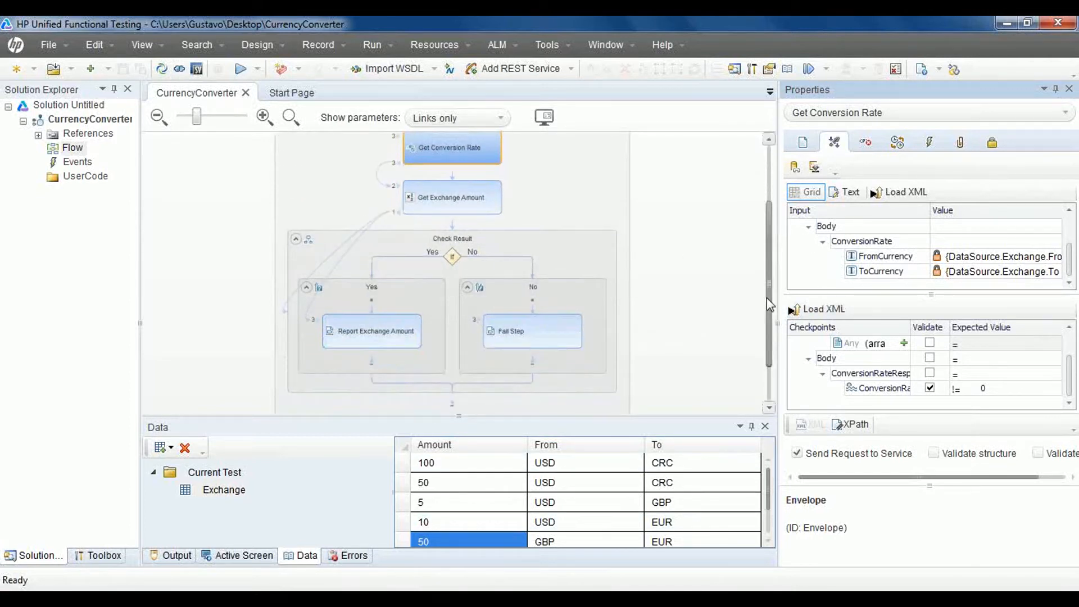
left_click_drag(767, 298, 775, 213)
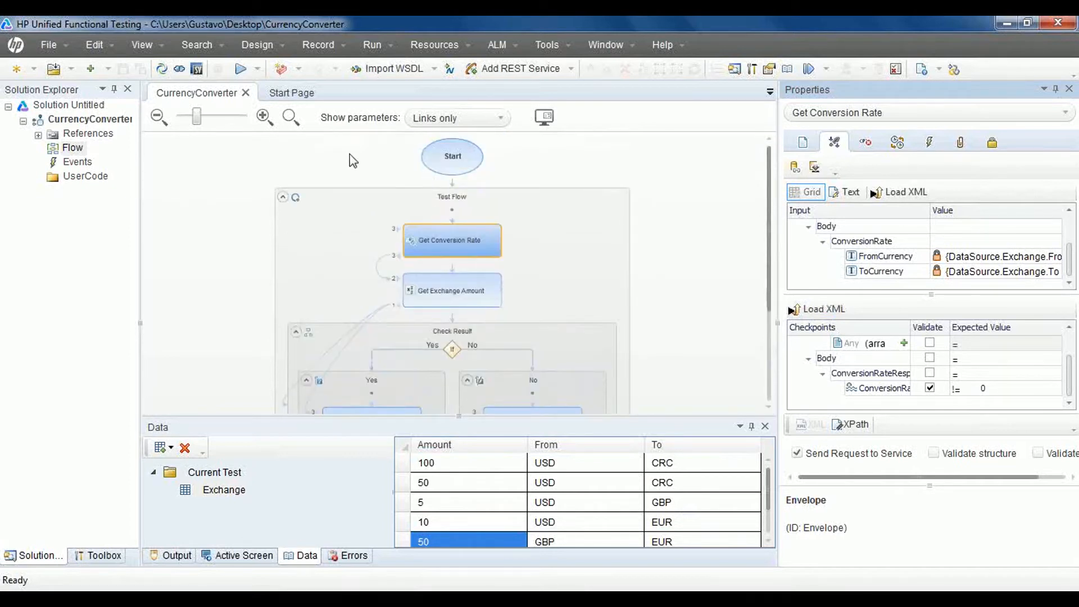
Step: Try to import the WSDL from the CurrencyConvertor virtual service URL on port 7200, checking the address in Service Virtualization Designer
left_click(388, 68)
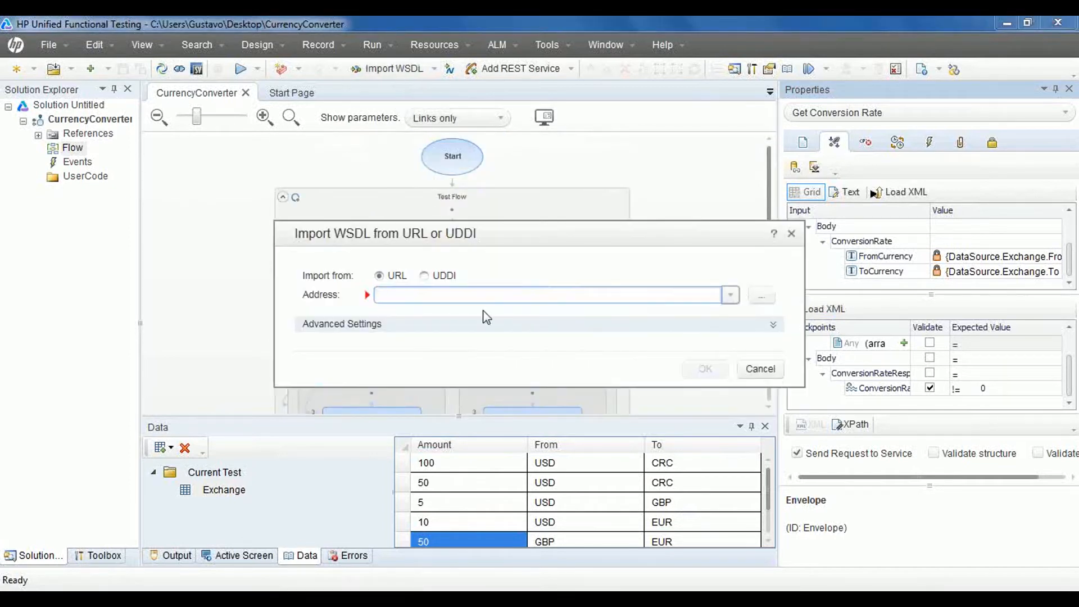
left_click(730, 295)
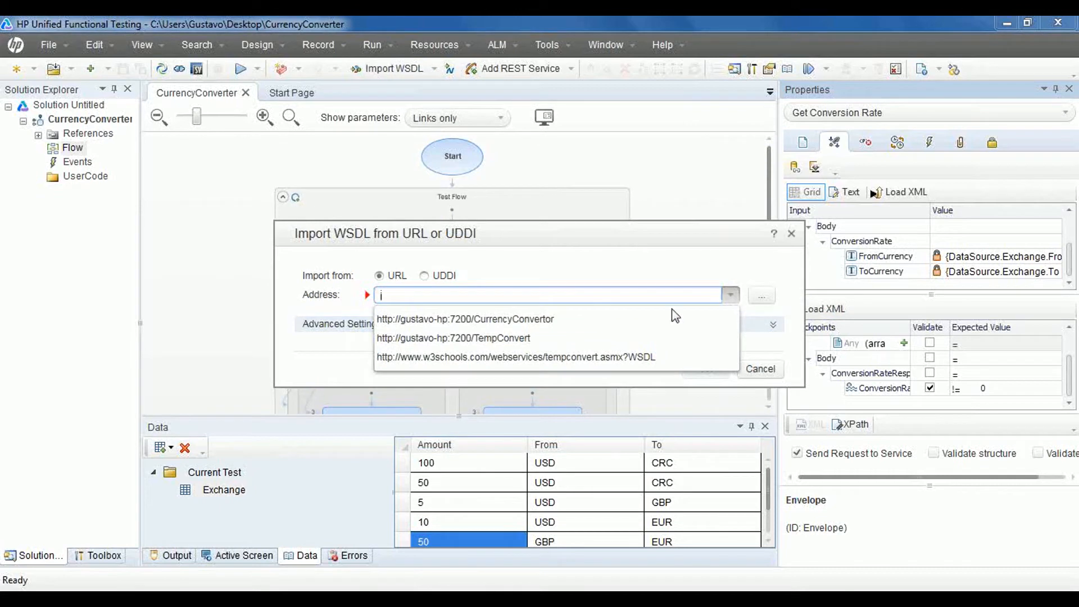
left_click(506, 314)
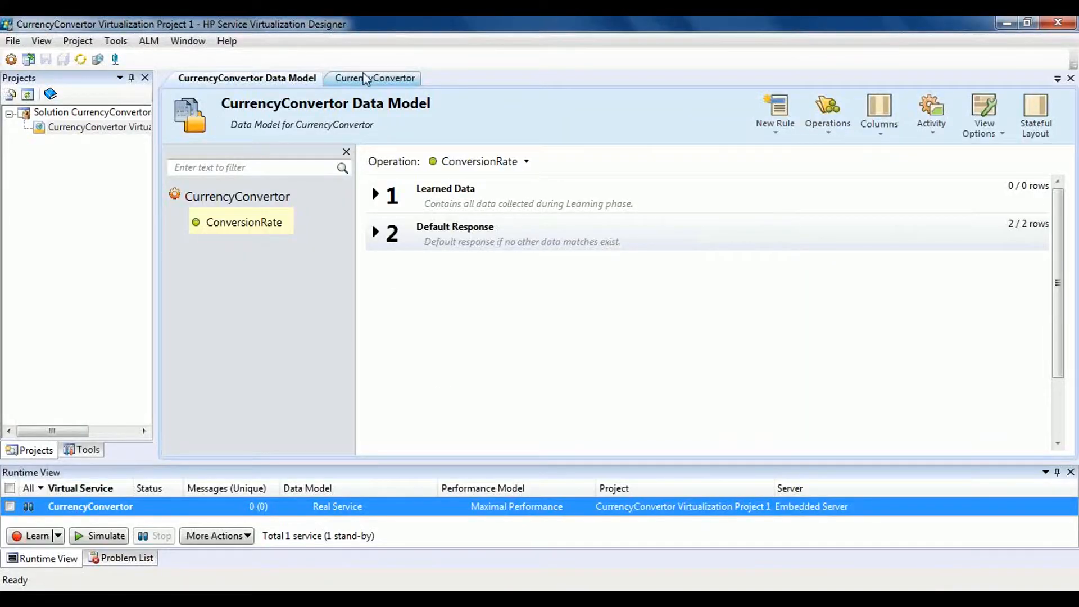
left_click(364, 79)
left_click_drag(337, 349, 494, 349)
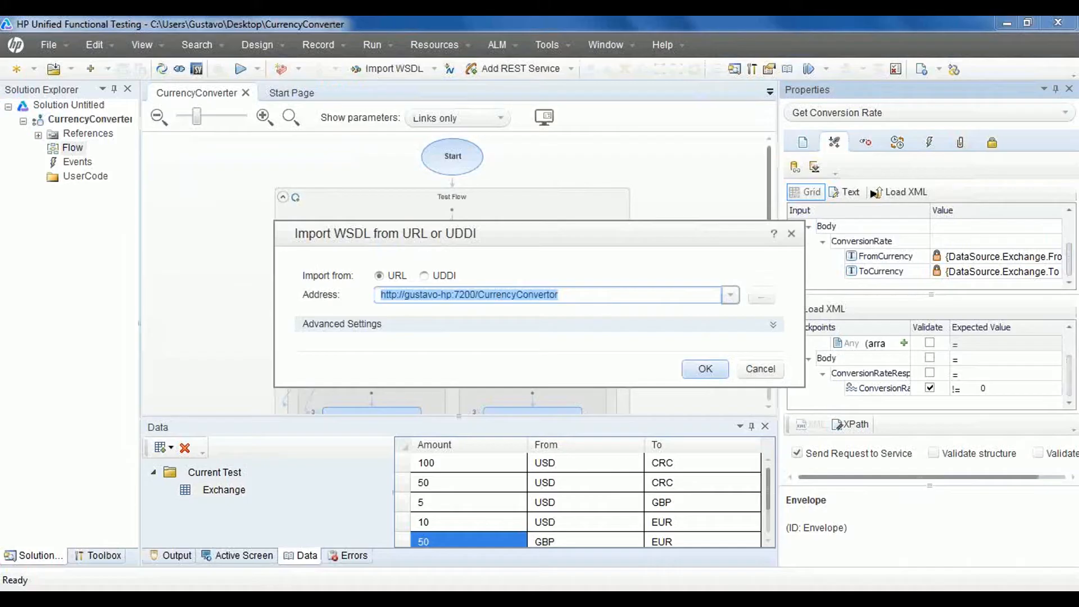
left_click(703, 371)
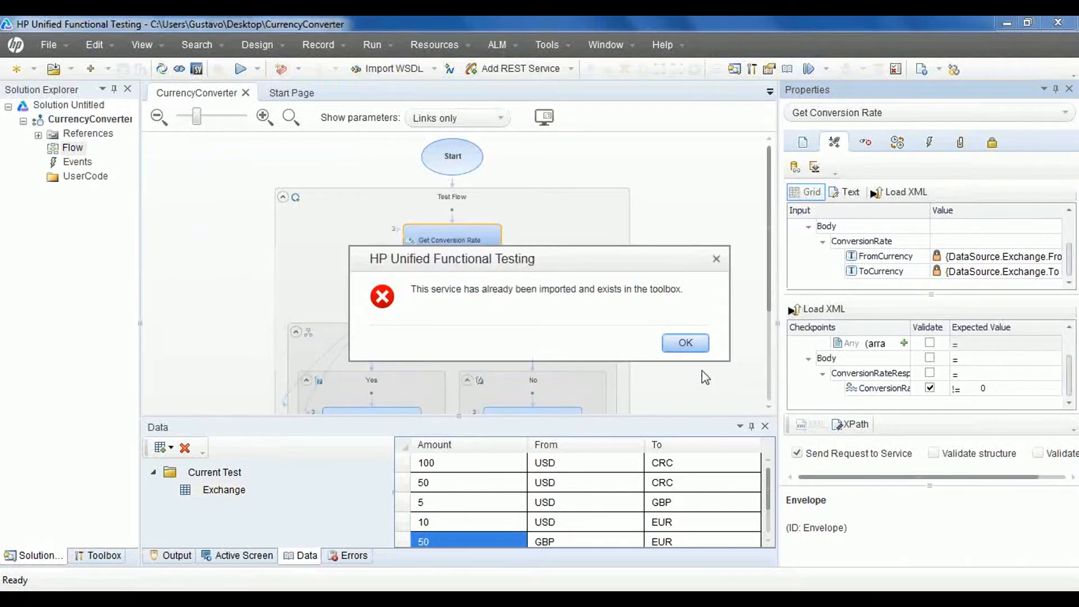
Step: Dismiss the import error and expand the toolbox's CurrencyConvertor web service down to its ConversionRate operation
left_click(686, 342)
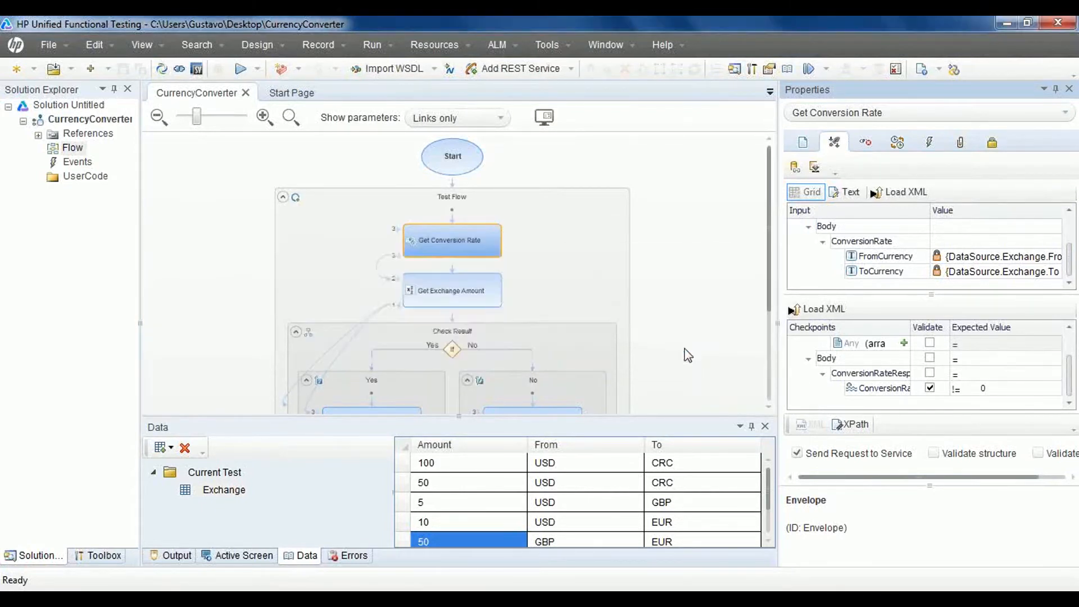
left_click(771, 370)
left_click(100, 556)
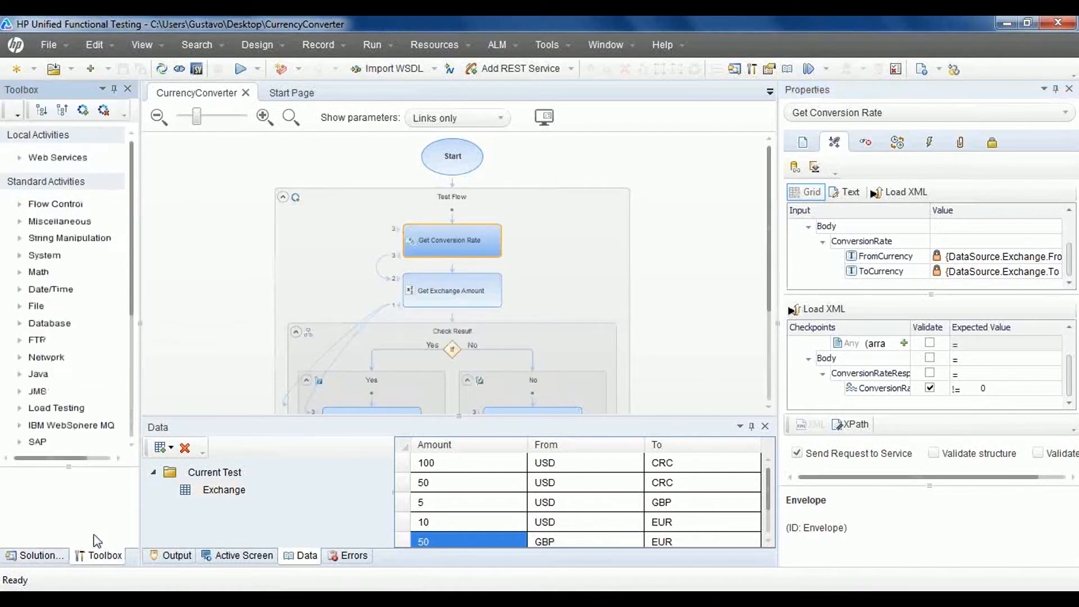
left_click(22, 160)
left_click(26, 179)
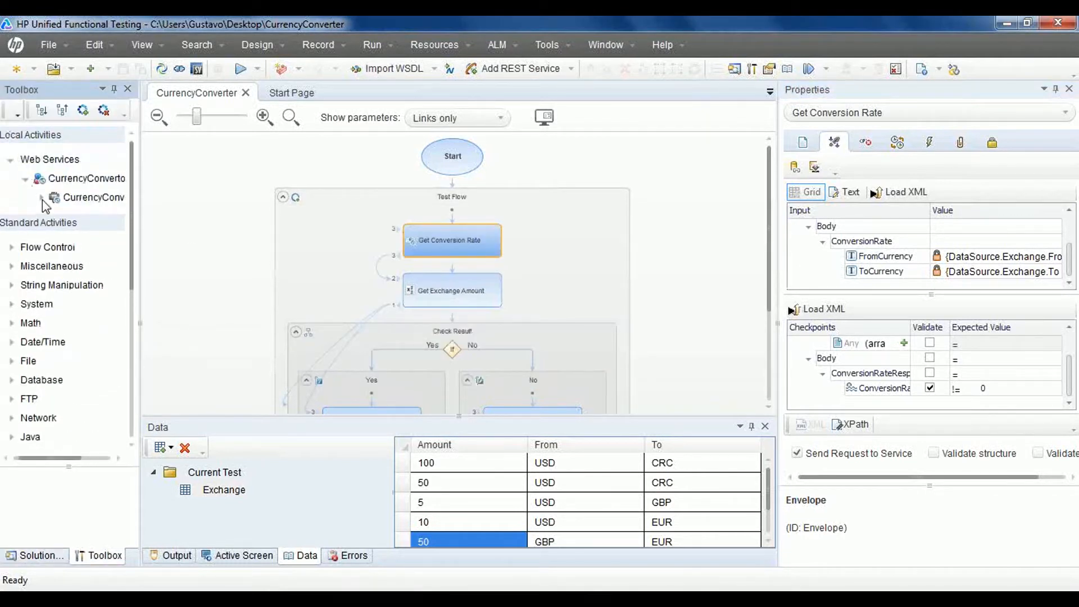
left_click(41, 198)
left_click(87, 219)
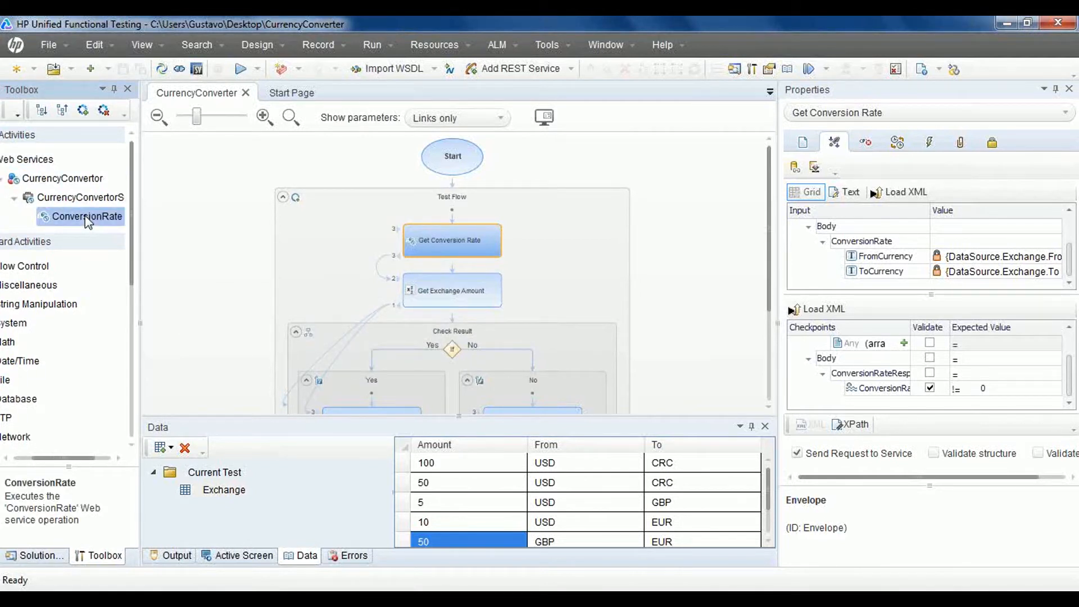
Step: Try adding a ConversionRate step between Get Conversion Rate and Get Exchange Amount in the test flow, then delete it
left_click_drag(85, 217, 488, 305)
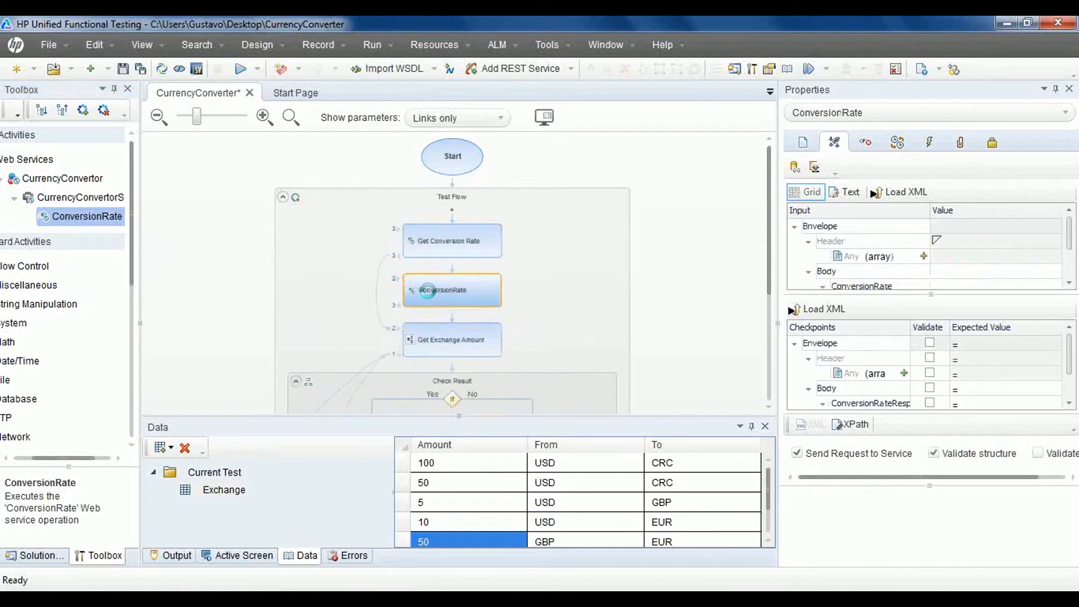
key("Delete")
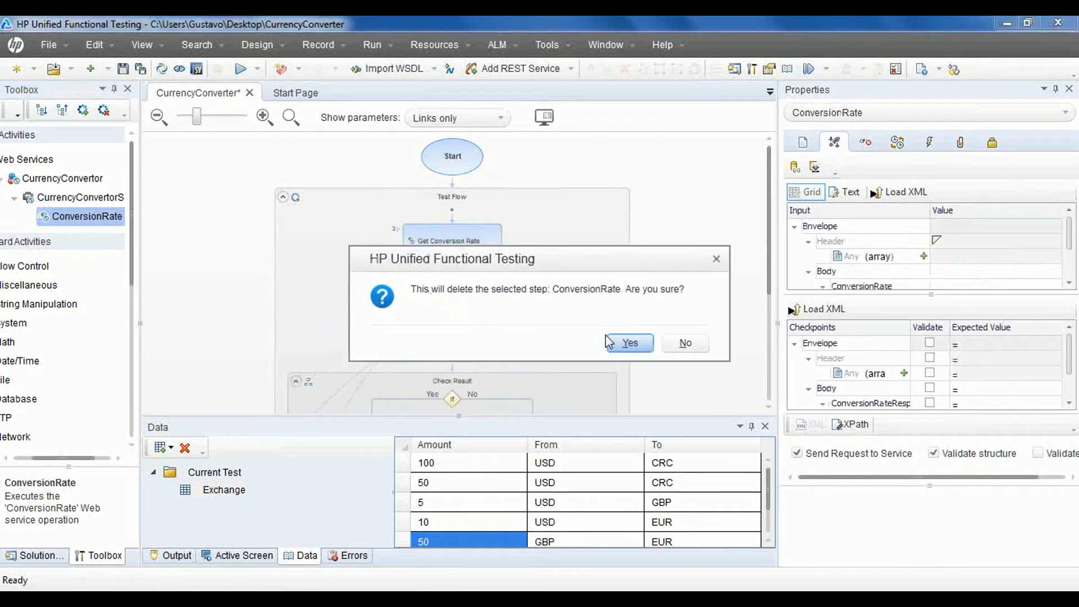
left_click(630, 343)
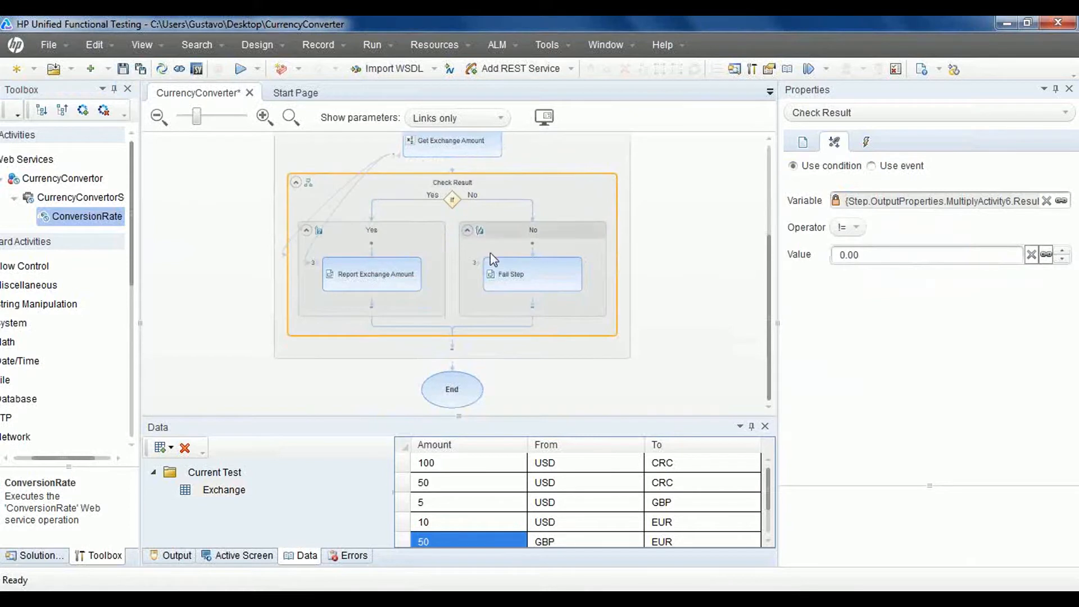
left_click(769, 212)
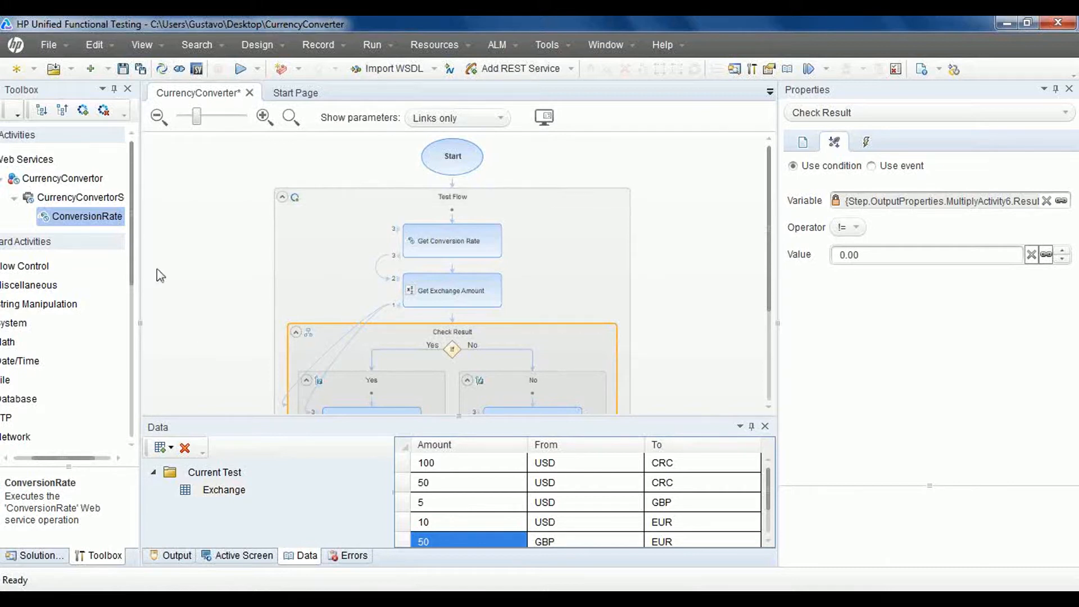
Step: Remove the existing CurrencyConvertor Virtualization Project from the test's Virtualized Services Settings
left_click(197, 68)
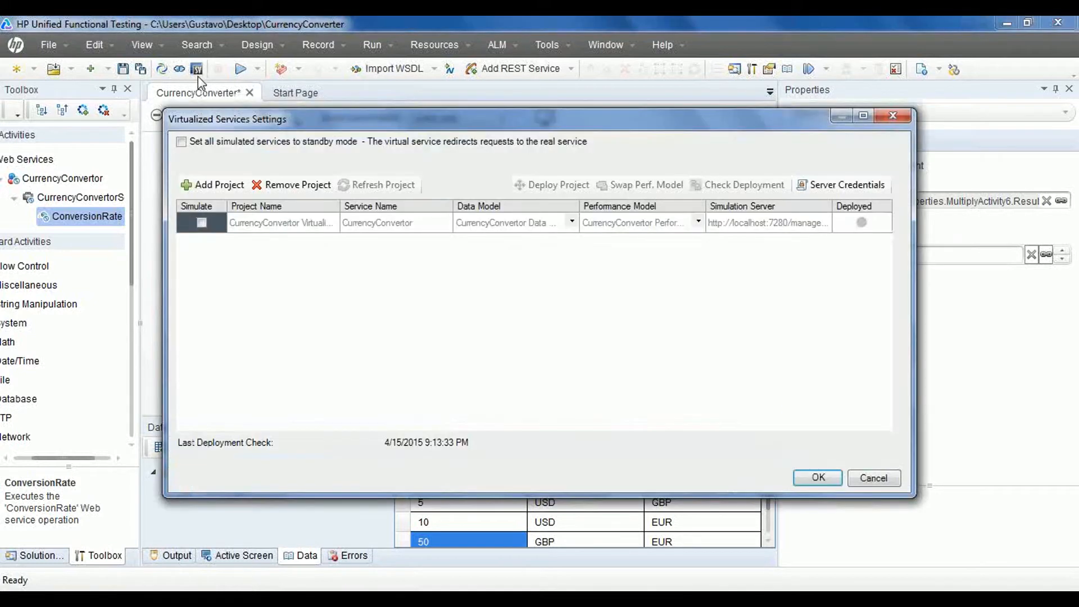
left_click(296, 223)
left_click(291, 185)
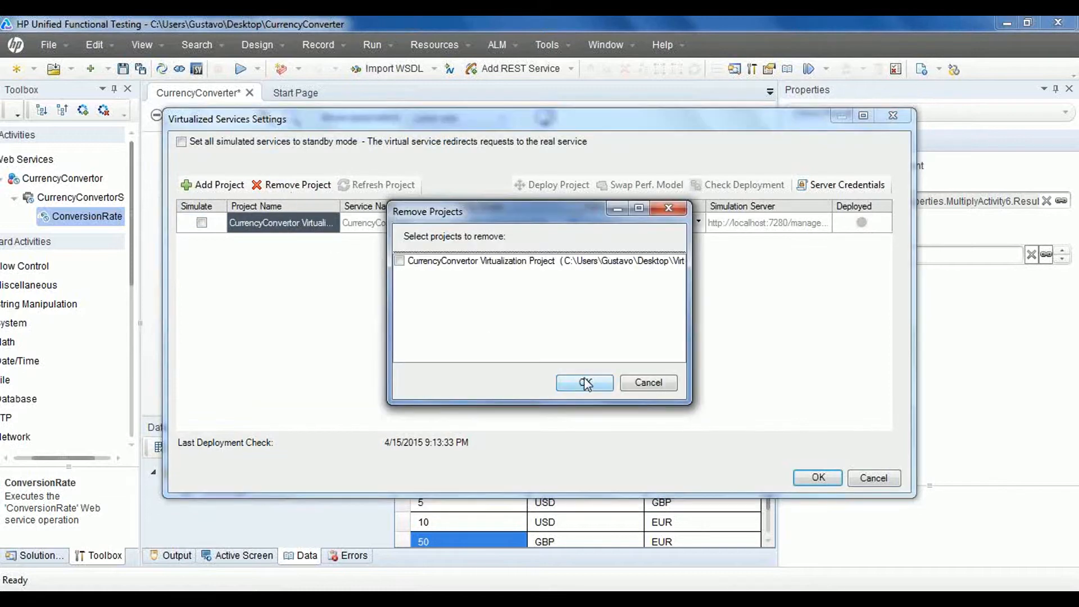
left_click(435, 263)
left_click(399, 262)
left_click(580, 382)
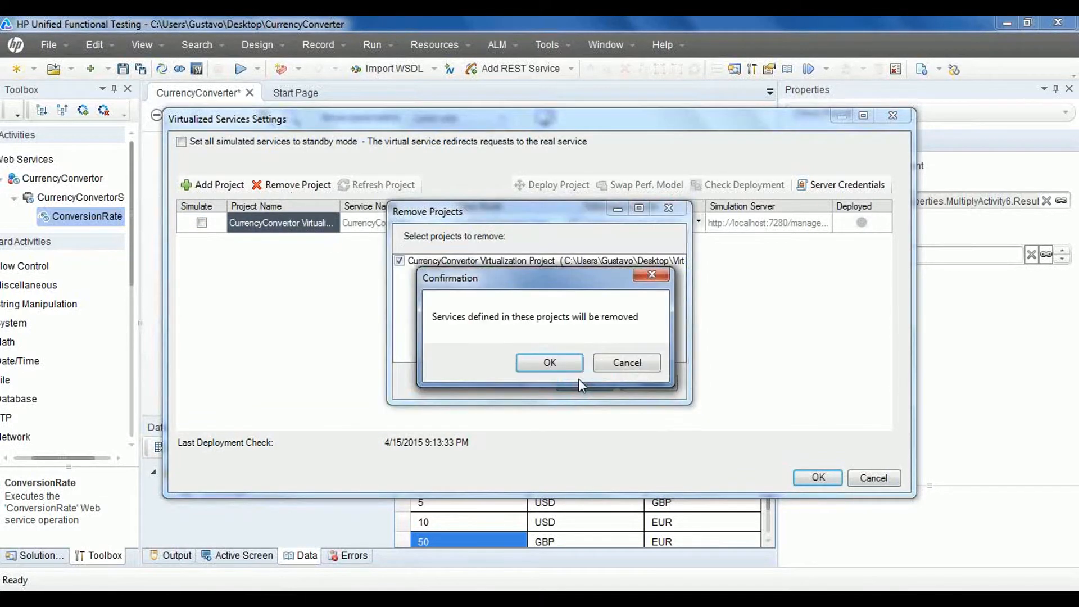
left_click(549, 364)
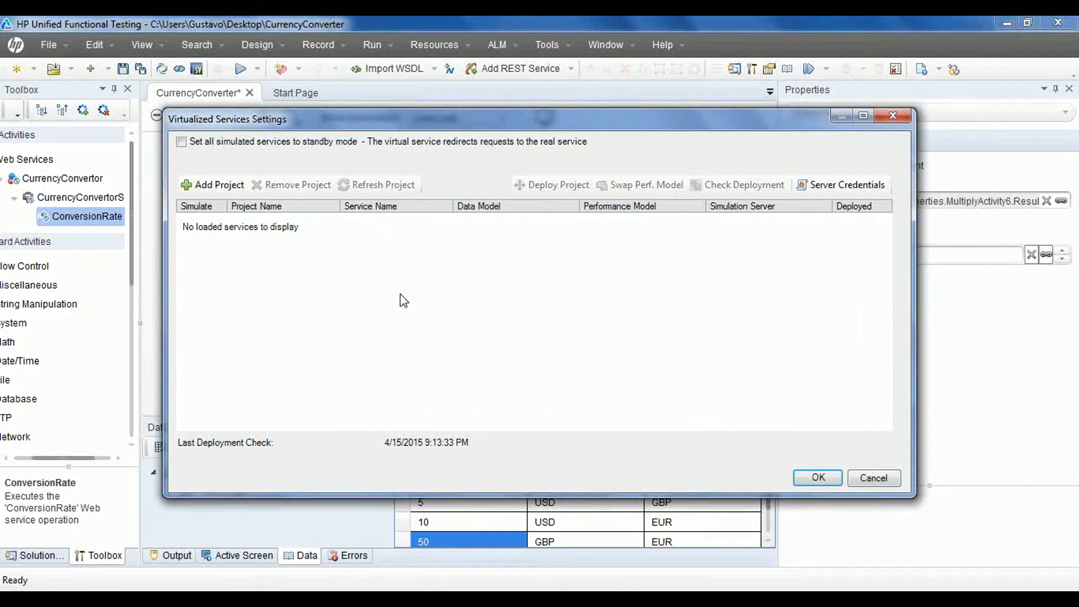
Step: Start adding a virtualization project, filtering the Virtual Services folder to Virtual Service Project (*.vproj) files
left_click(209, 186)
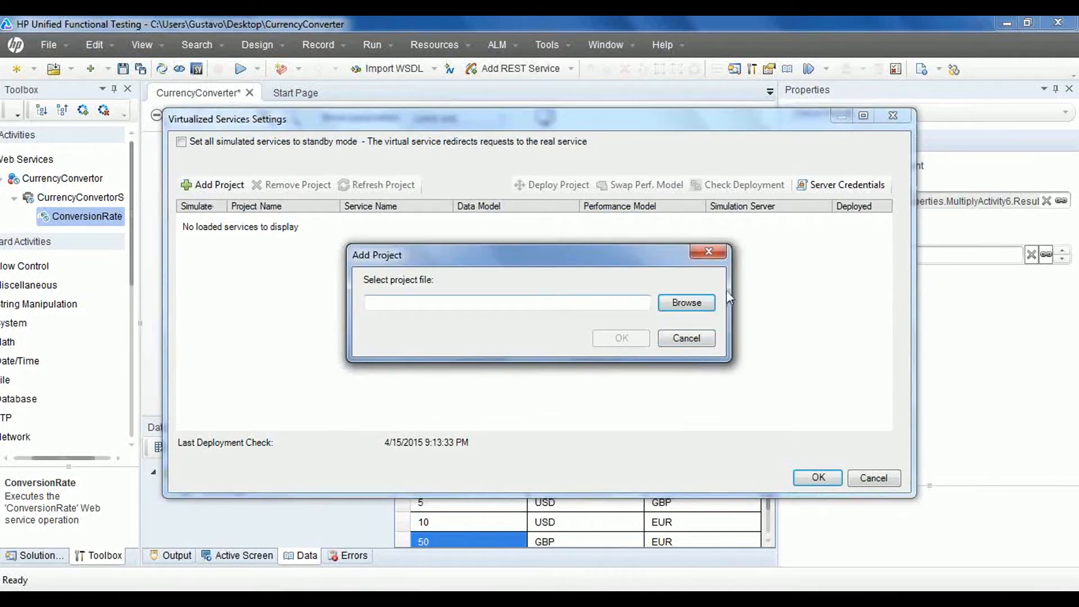
left_click(689, 303)
left_click(461, 473)
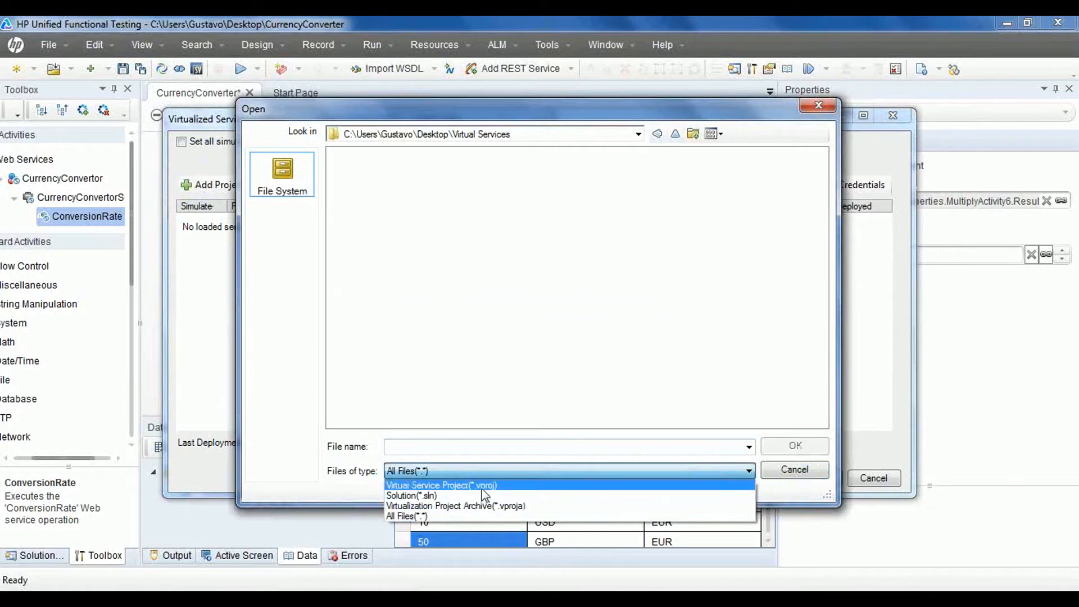
left_click(483, 486)
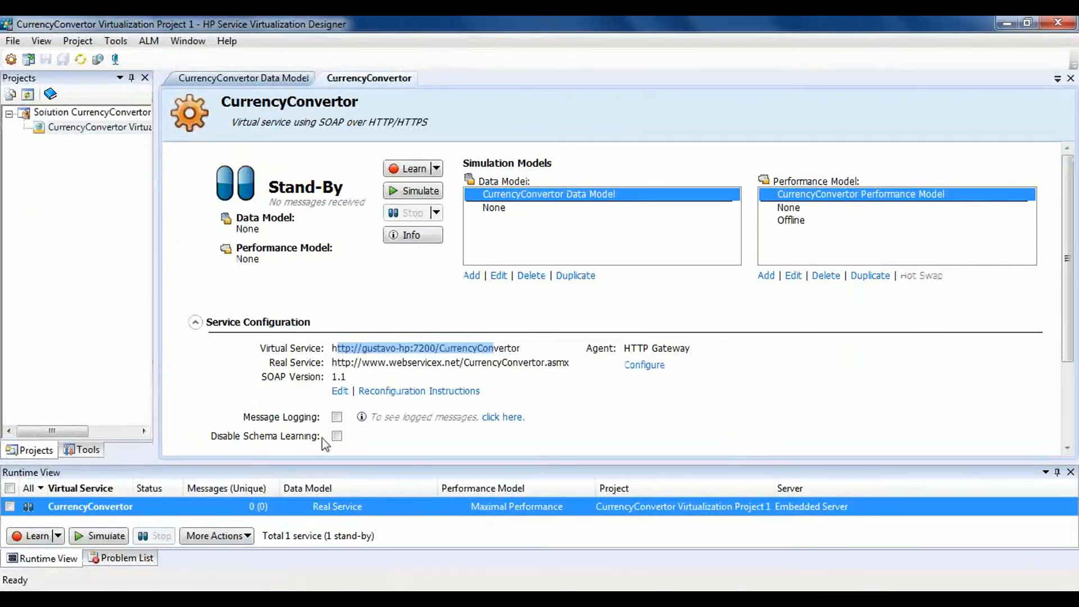
Step: In HP Service Virtualization Designer, save the project as "CurrencyConvertor Virtualization Project" in the Virtual Services folder and show the CurrencyConvertor service
left_click(13, 41)
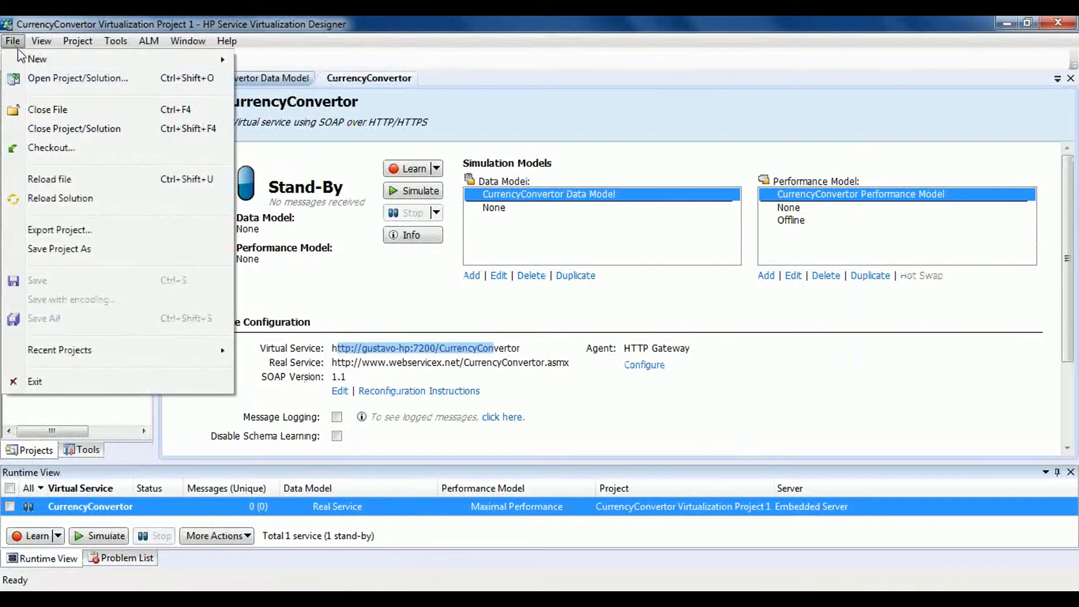
left_click(68, 249)
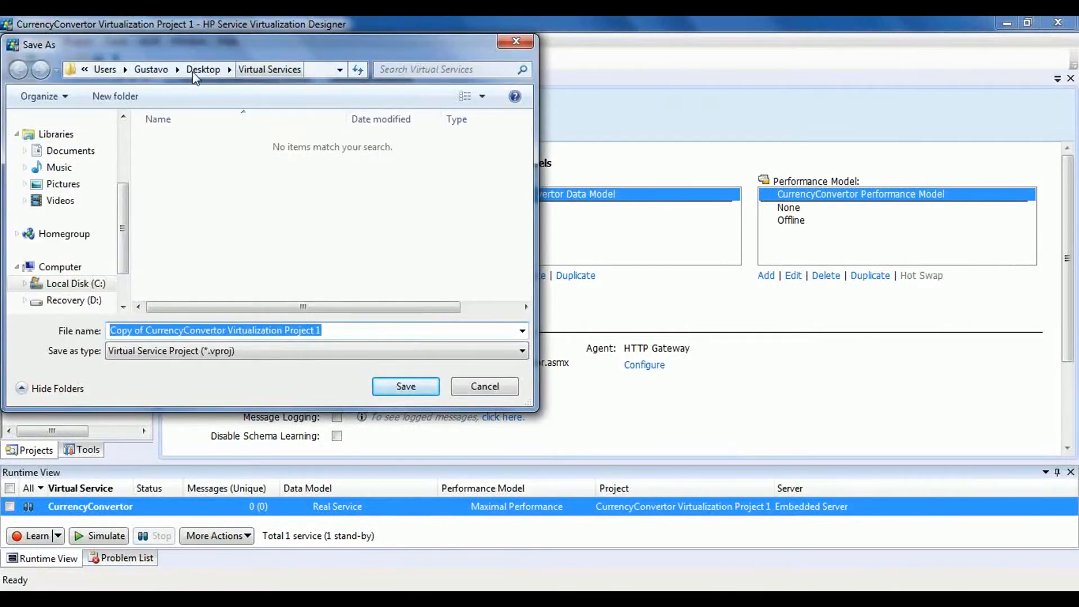
left_click(346, 333)
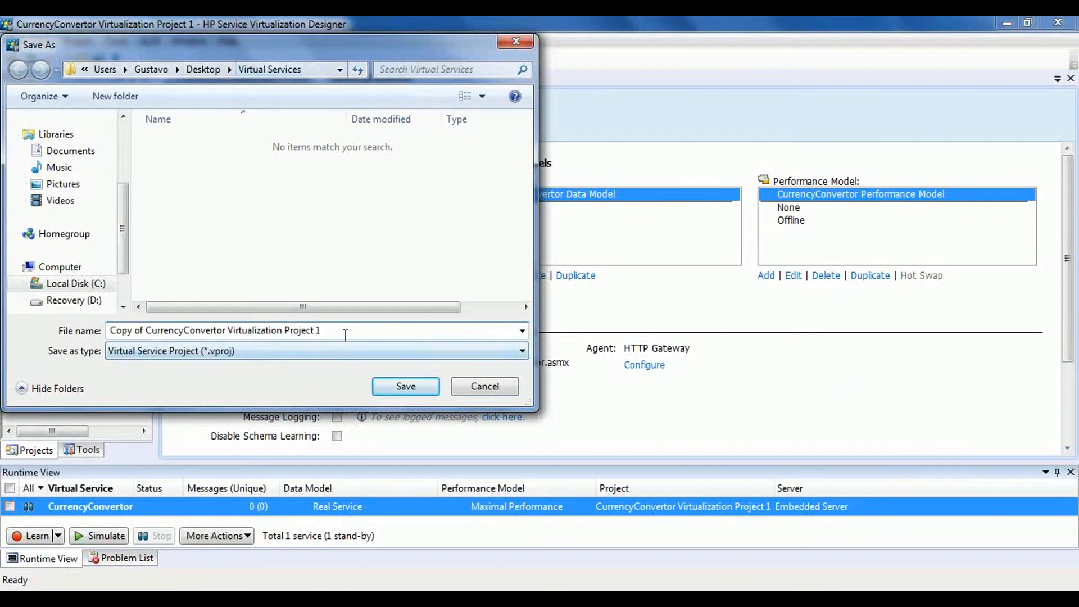
key("BackSpace")
key("BackSpace")
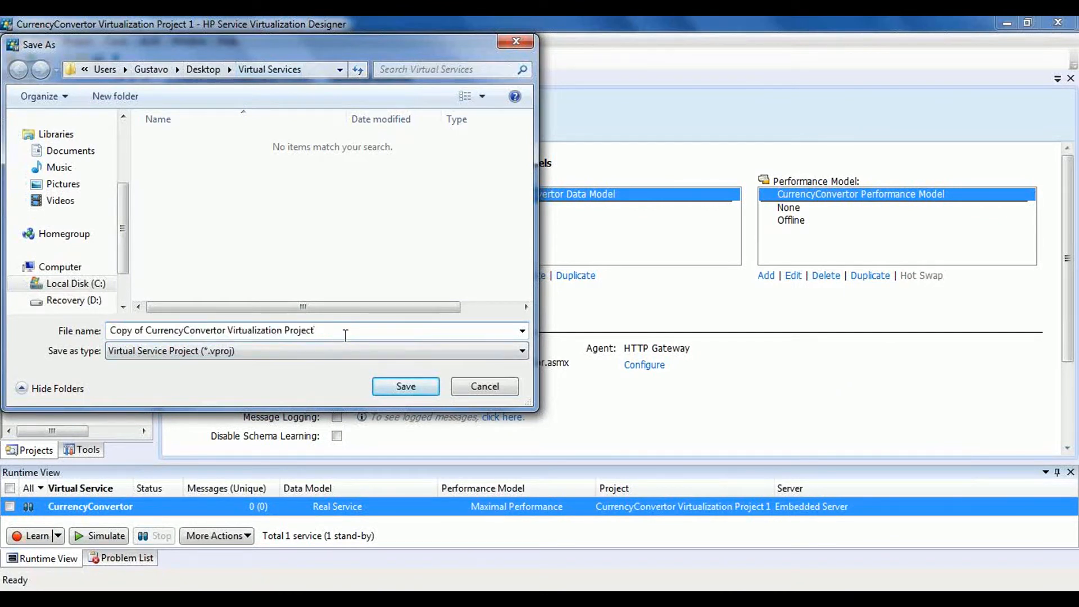
key("Home")
key("Delete")
key("Delete")
key("Delete")
key("Delete")
key("Delete")
key("Delete")
key("Delete")
key("Delete")
key("Delete")
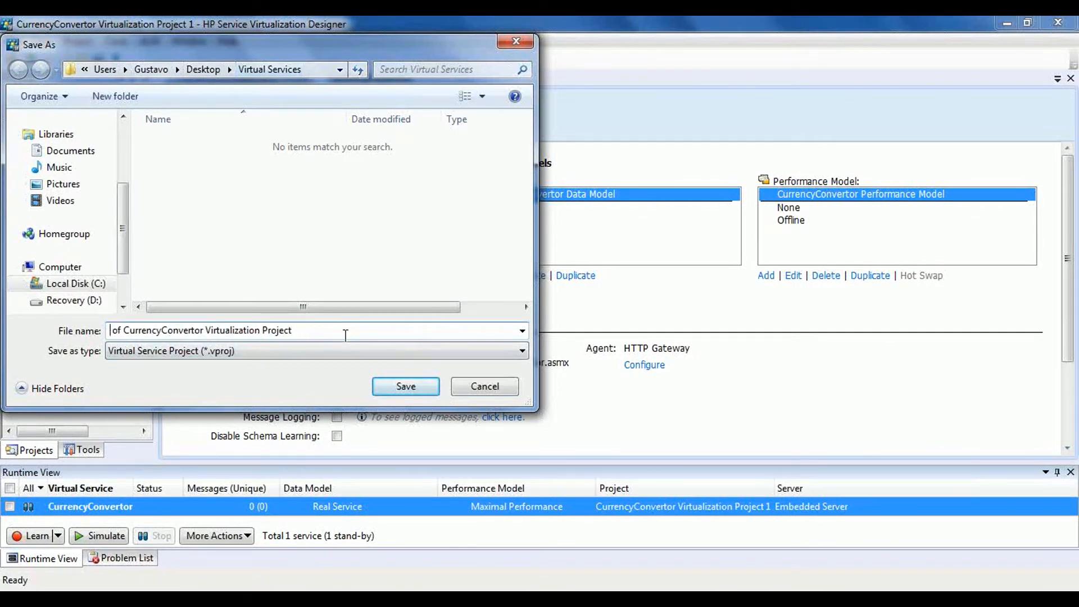
type("C")
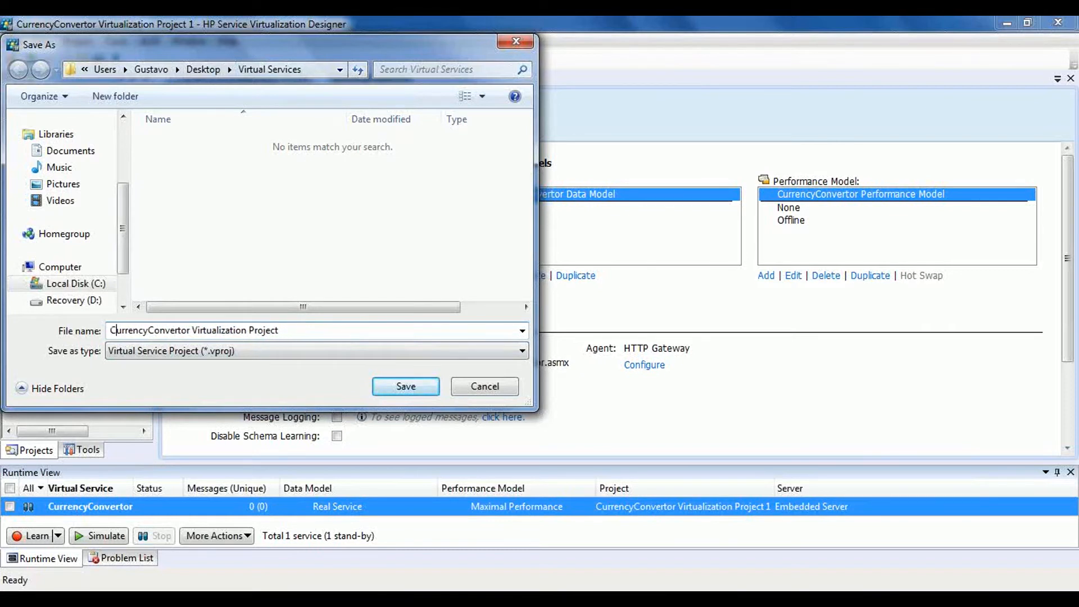
left_click(404, 387)
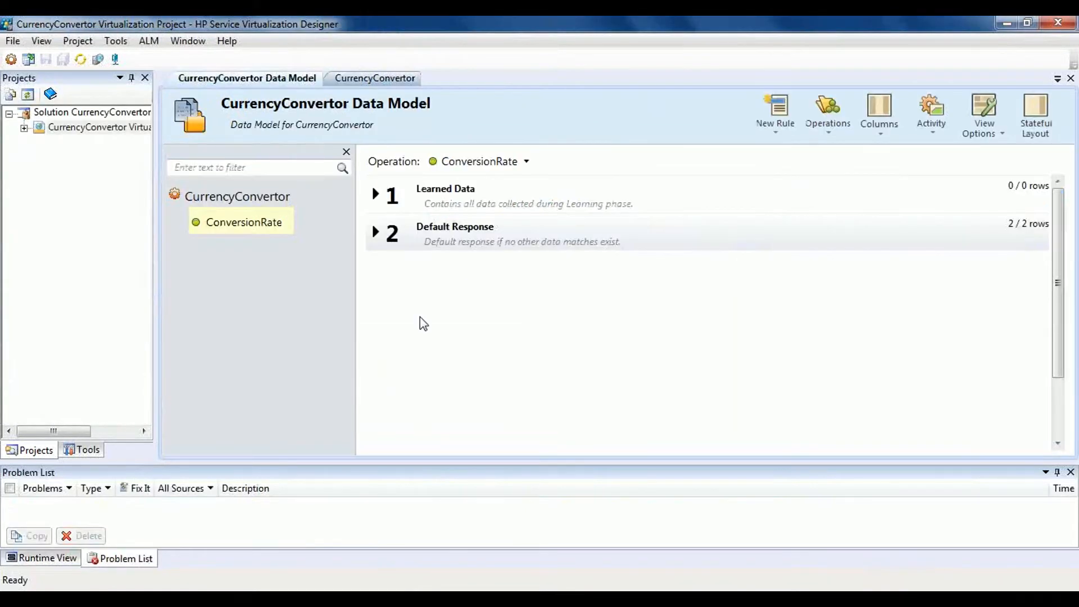
left_click(368, 78)
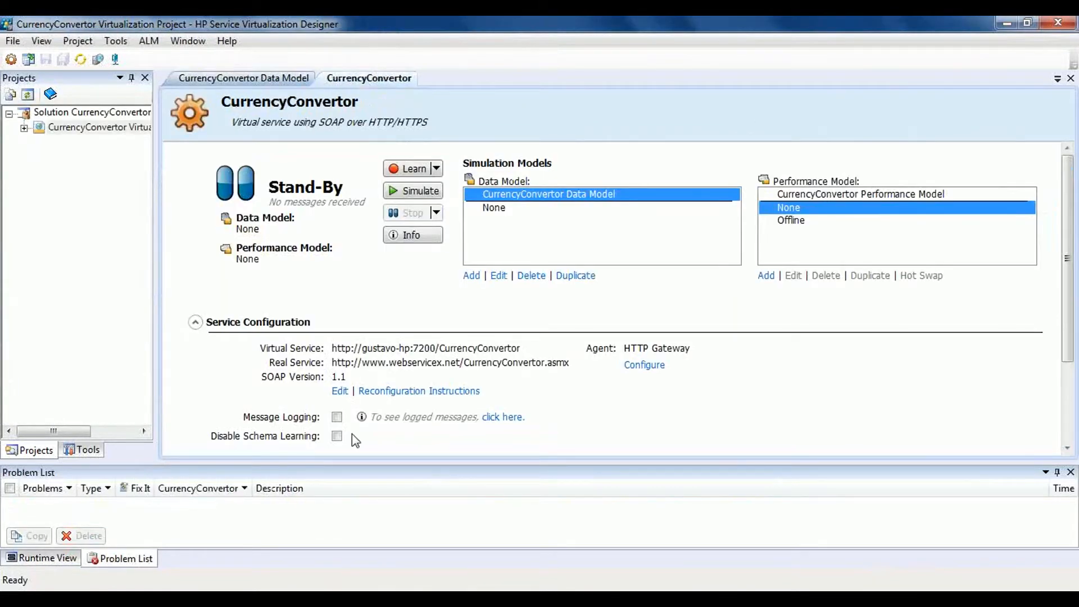
Step: Return to HP Unified Functional Testing and add CurrencyConvertor Virtualization Project.vproj from the Virtual Services folder to the virtualized services
mouse_move(364, 599)
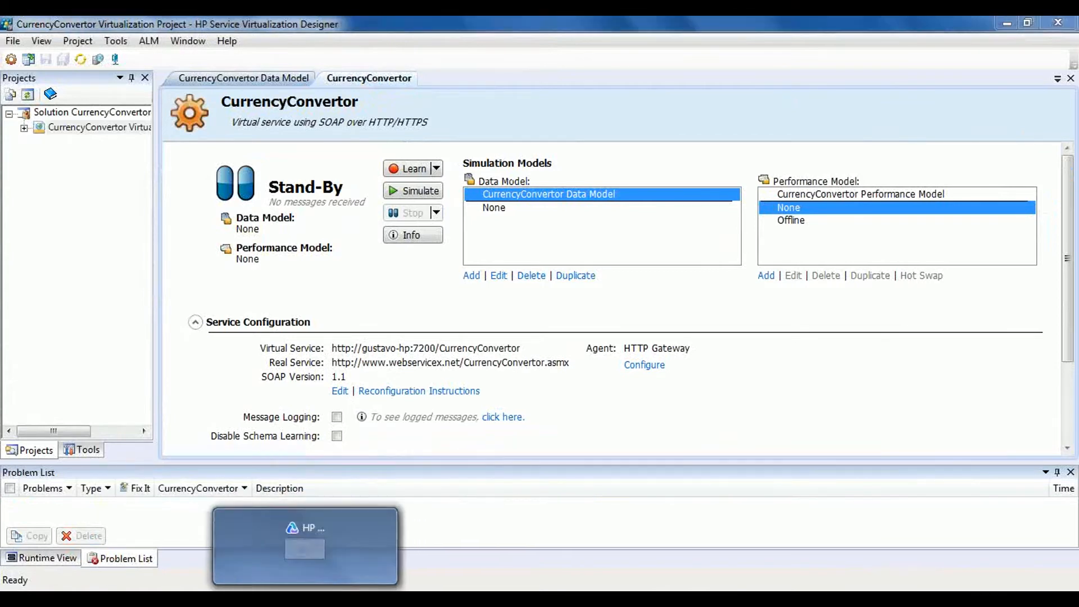
left_click(322, 599)
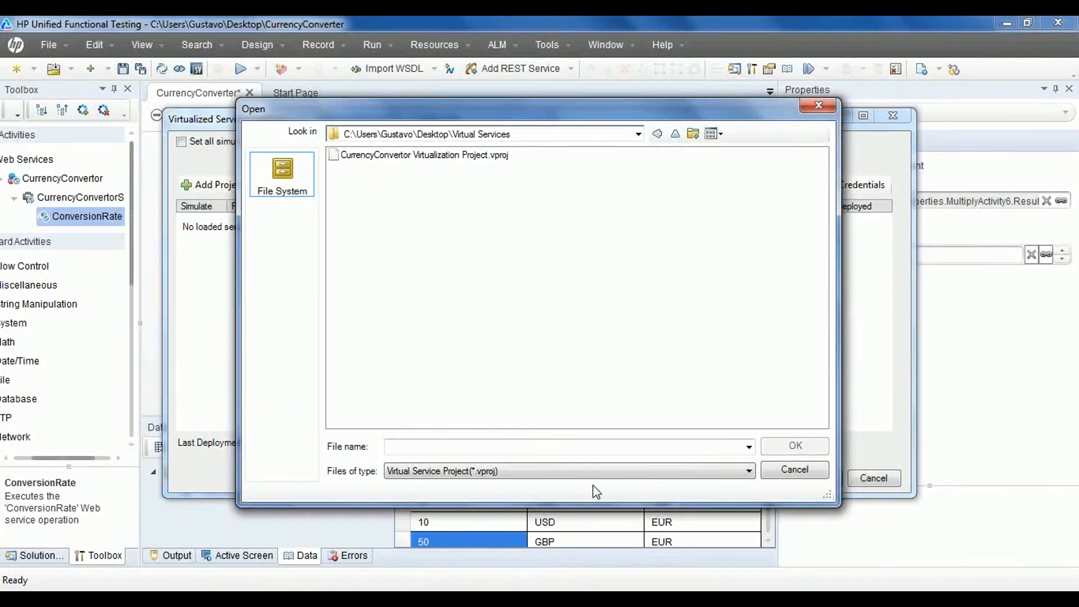
left_click(675, 133)
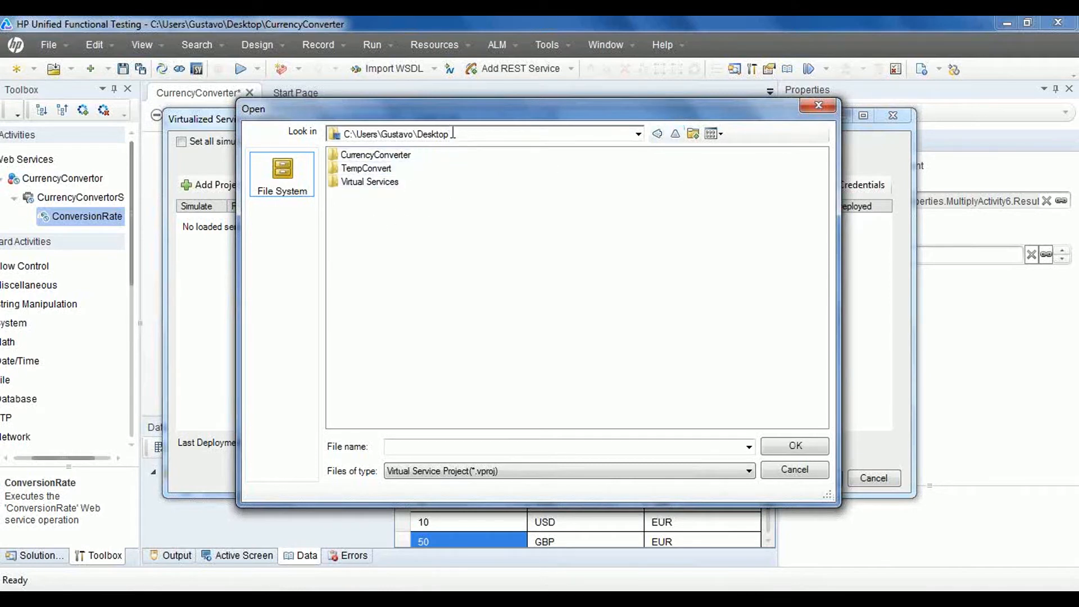
left_click(367, 190)
double_click(367, 190)
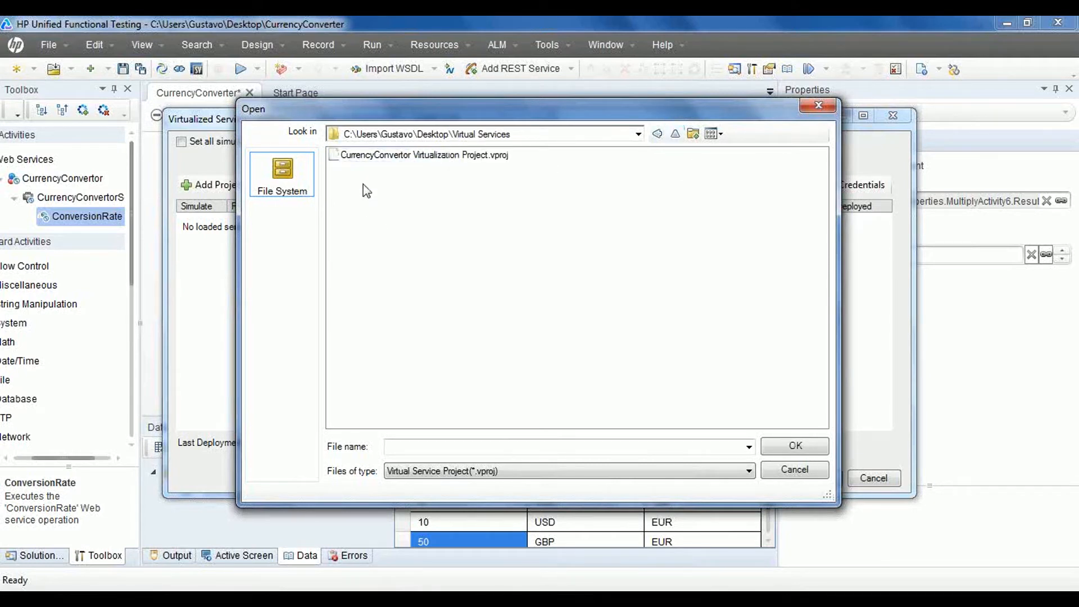
left_click(393, 161)
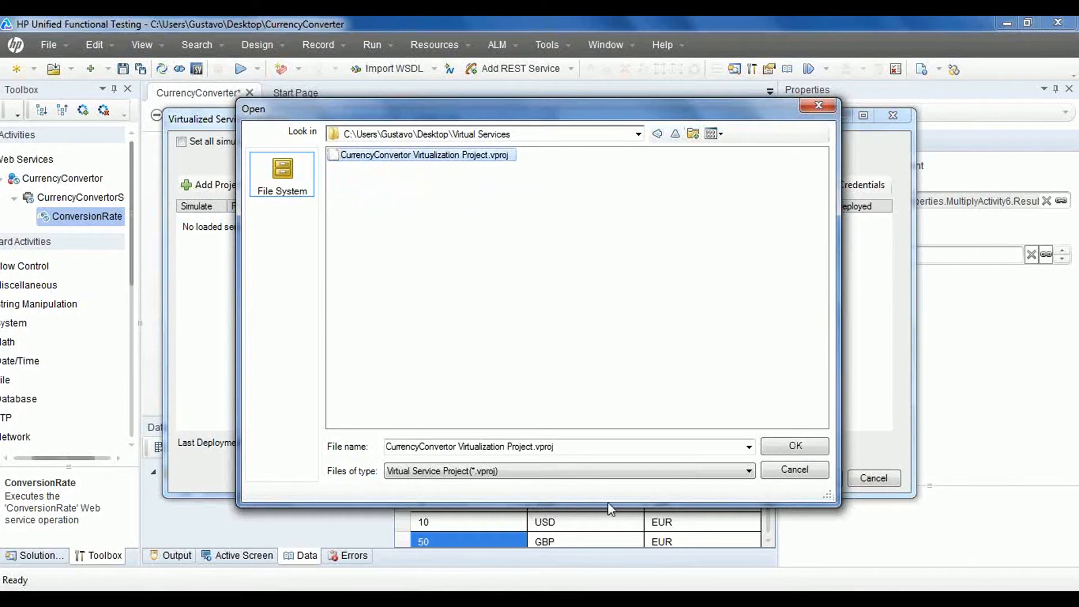
left_click(506, 472)
left_click(427, 517)
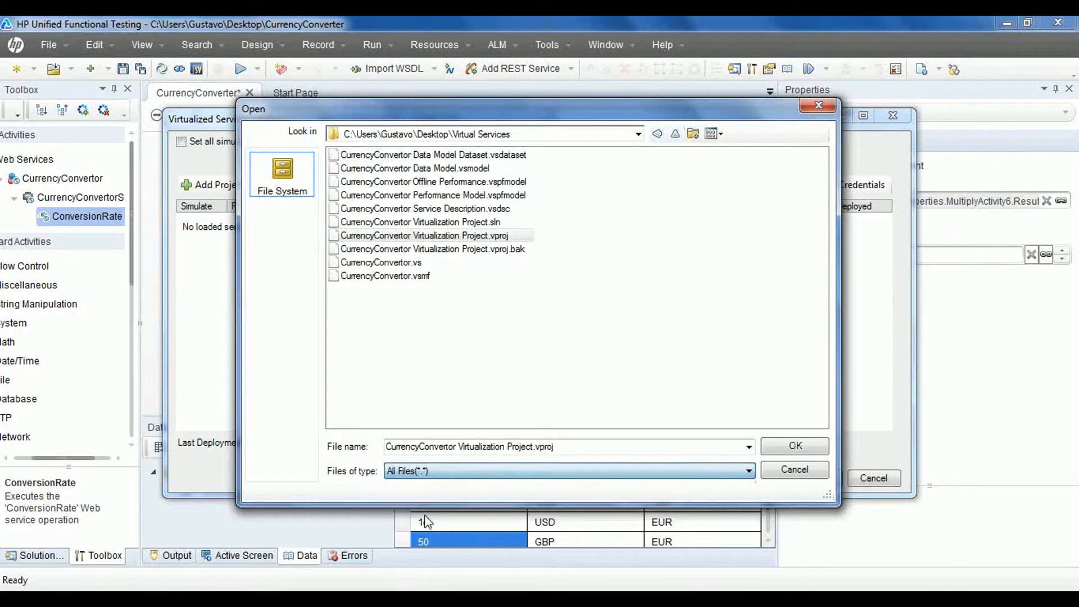
left_click(421, 236)
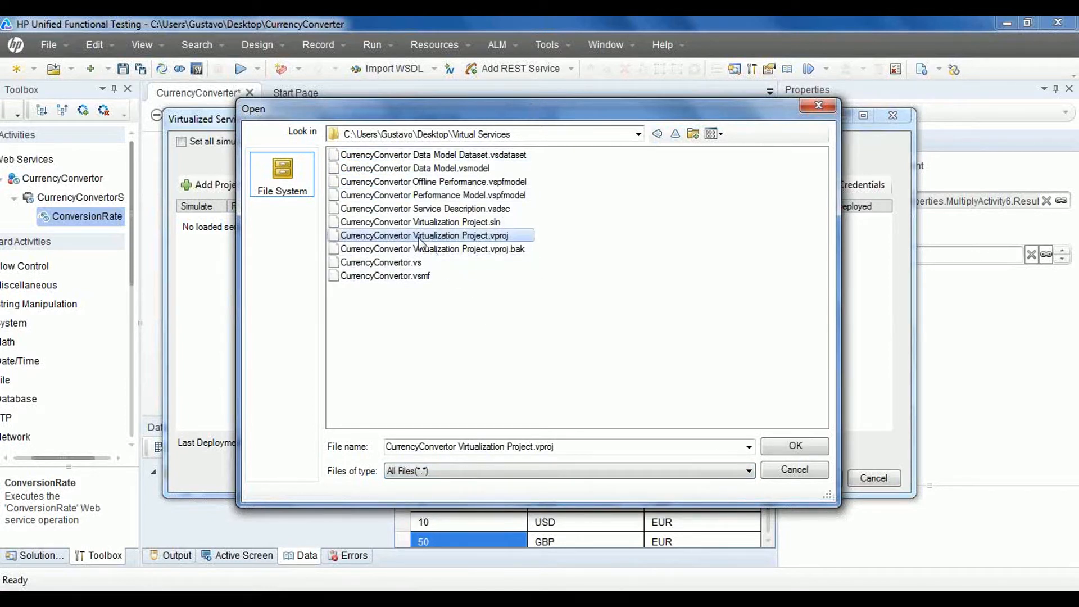
left_click(796, 447)
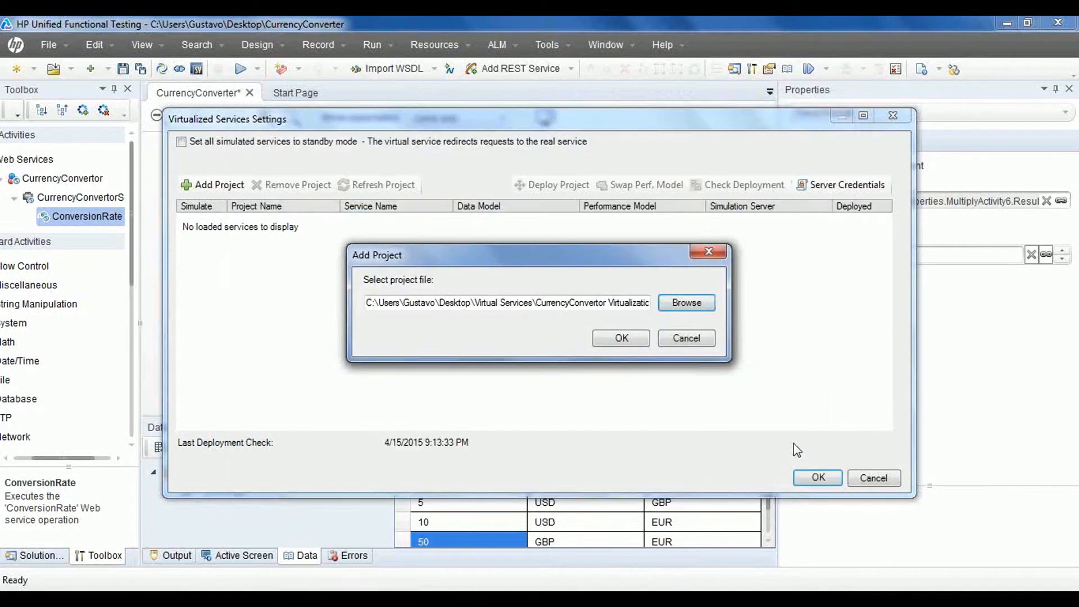
left_click(623, 340)
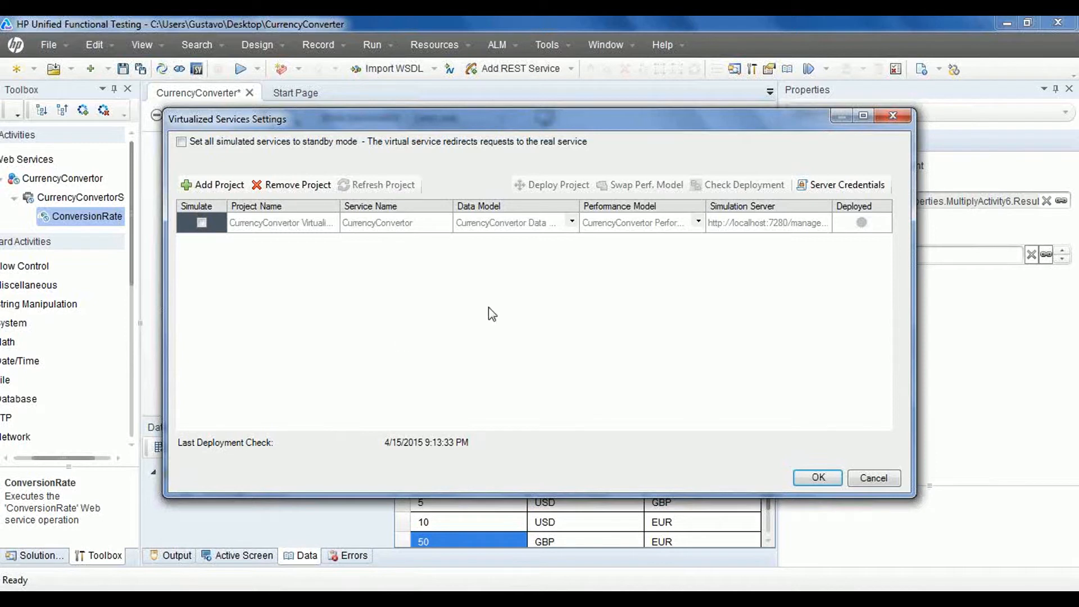
Step: Enable simulation for the CurrencyConvertor service and deploy its virtualization project to the simulation server
left_click(698, 225)
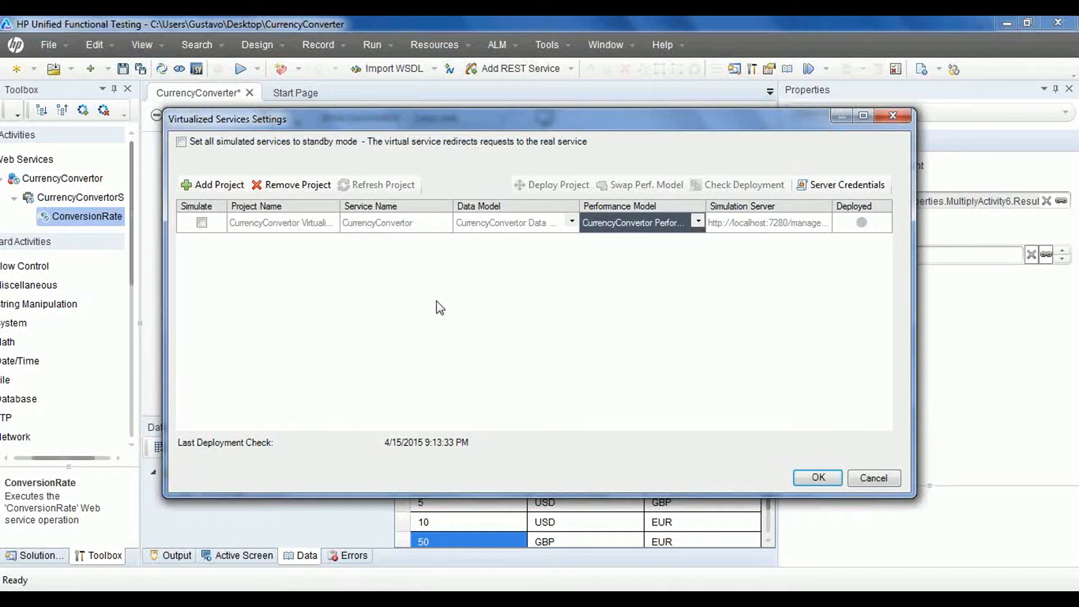
left_click(202, 223)
left_click(552, 185)
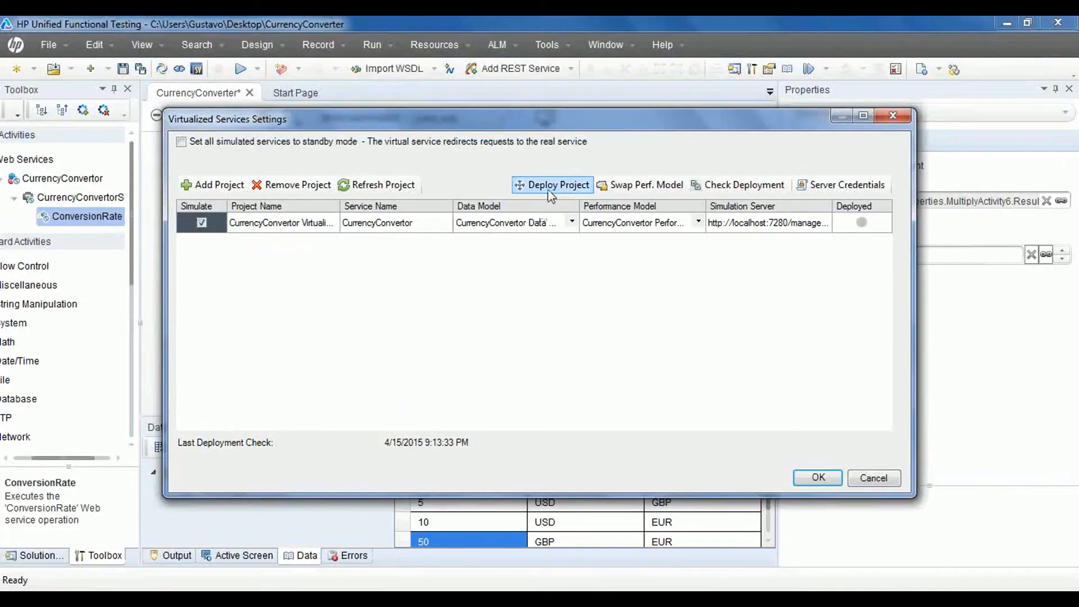
left_click(552, 192)
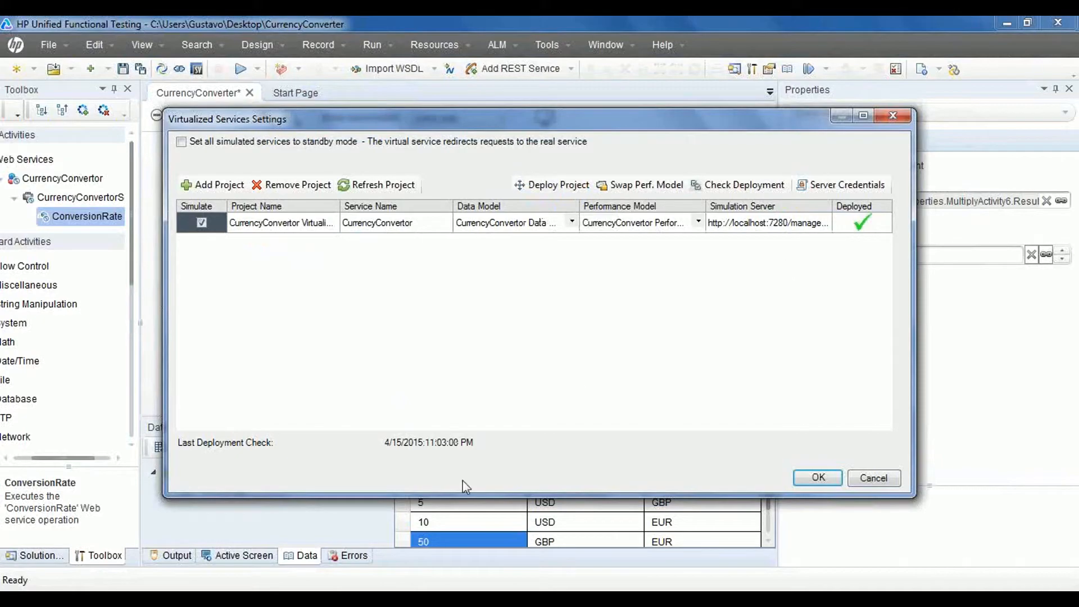
Step: Check the CurrencyConvertor service in HP Service Virtualization Designer and the deployed project's data and performance model choices in HP Unified Functional Testing
left_click(391, 601)
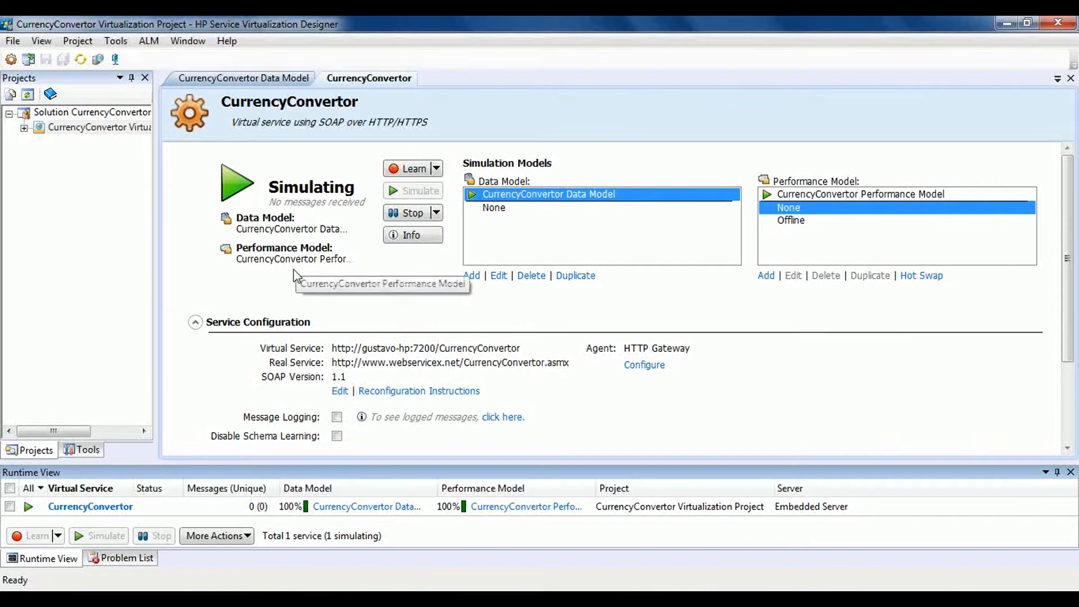
left_click(280, 599)
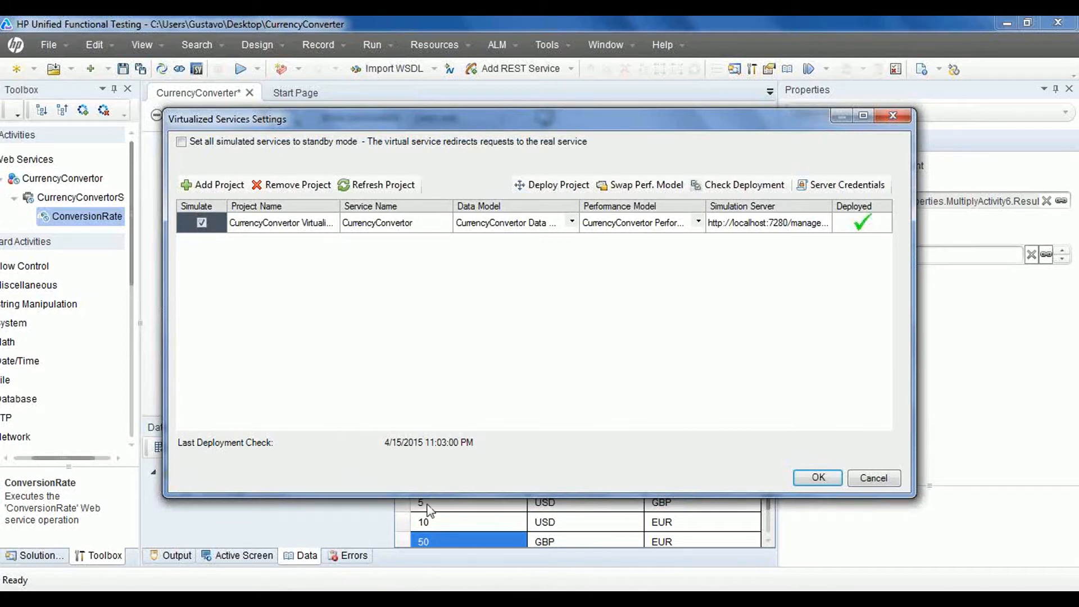
left_click(572, 222)
left_click(698, 222)
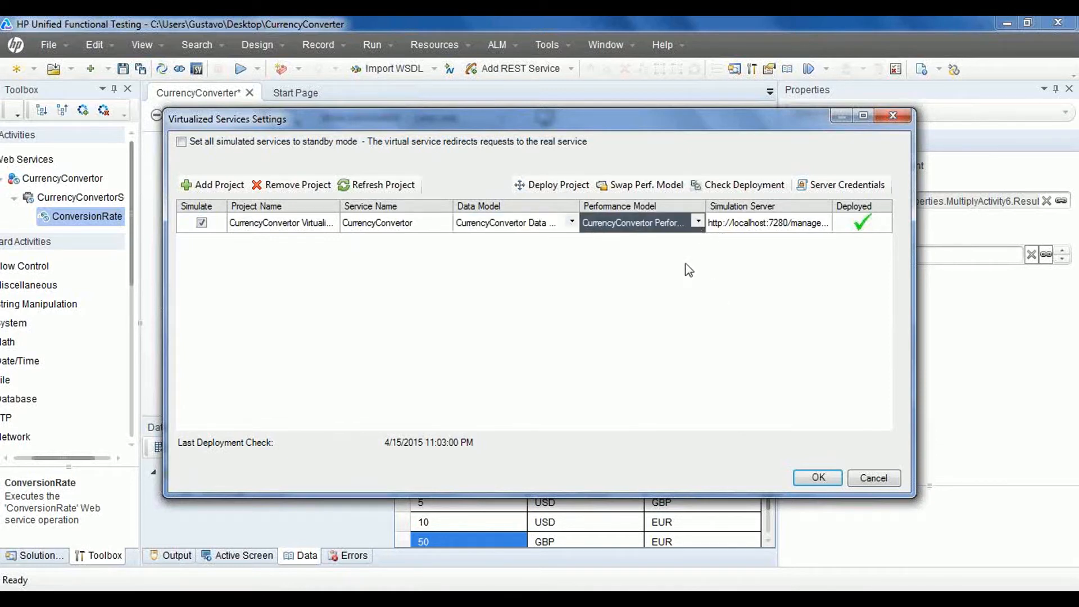
Step: Disable and confirm simulation off for the CurrencyConvertor service, and stop the virtual service in HP Service Virtualization Designer
left_click(202, 223)
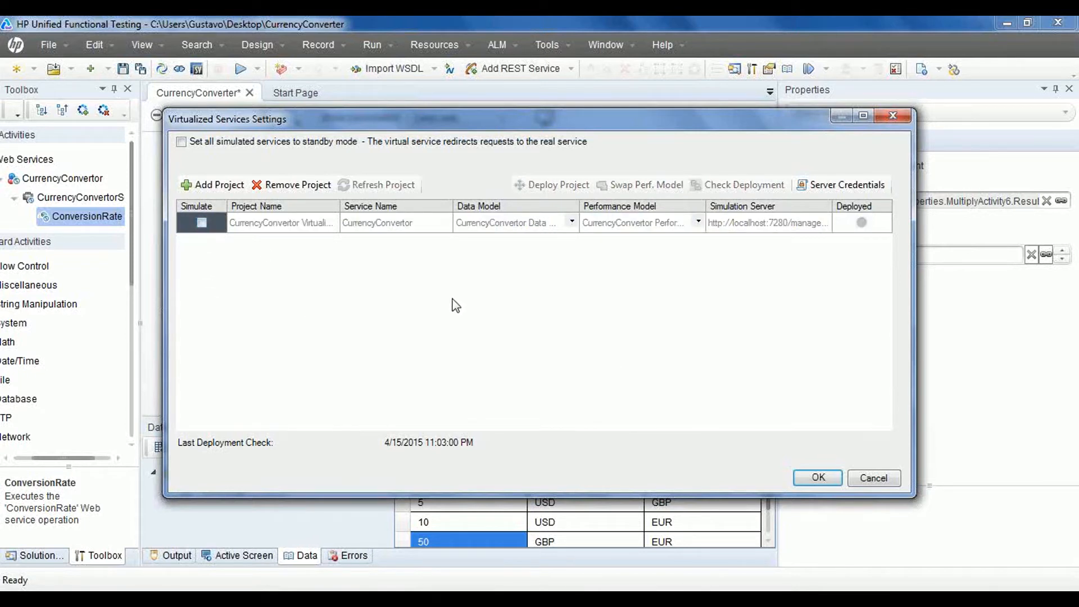
left_click(831, 479)
left_click(291, 598)
left_click(323, 598)
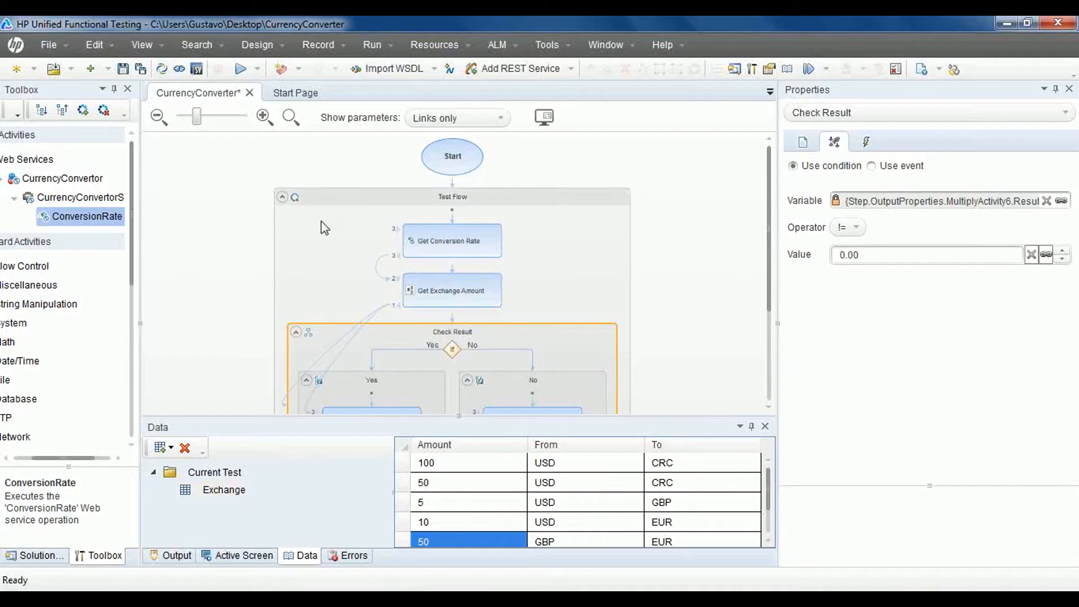
left_click(363, 598)
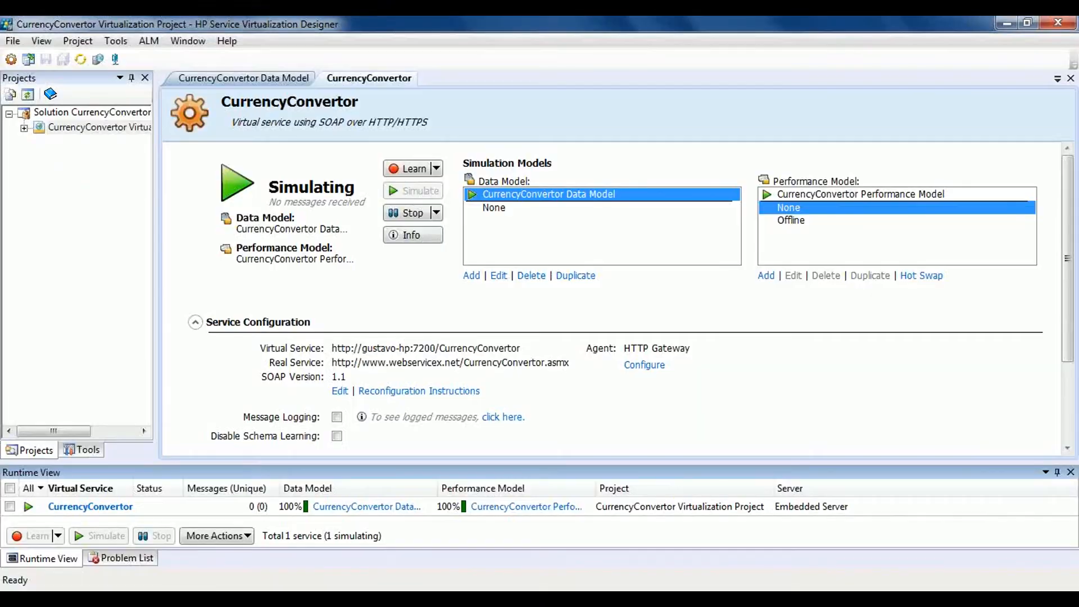
left_click(414, 216)
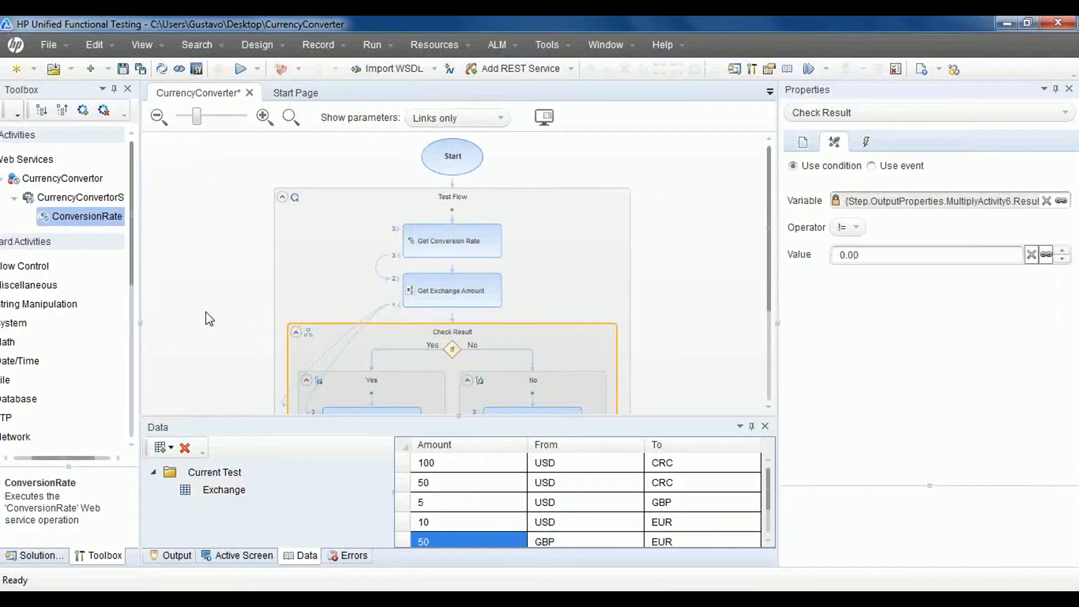
Step: In HP Unified Functional Testing, save the CurrencyConverter test, open its run dialog and cancel it without running
left_click(126, 73)
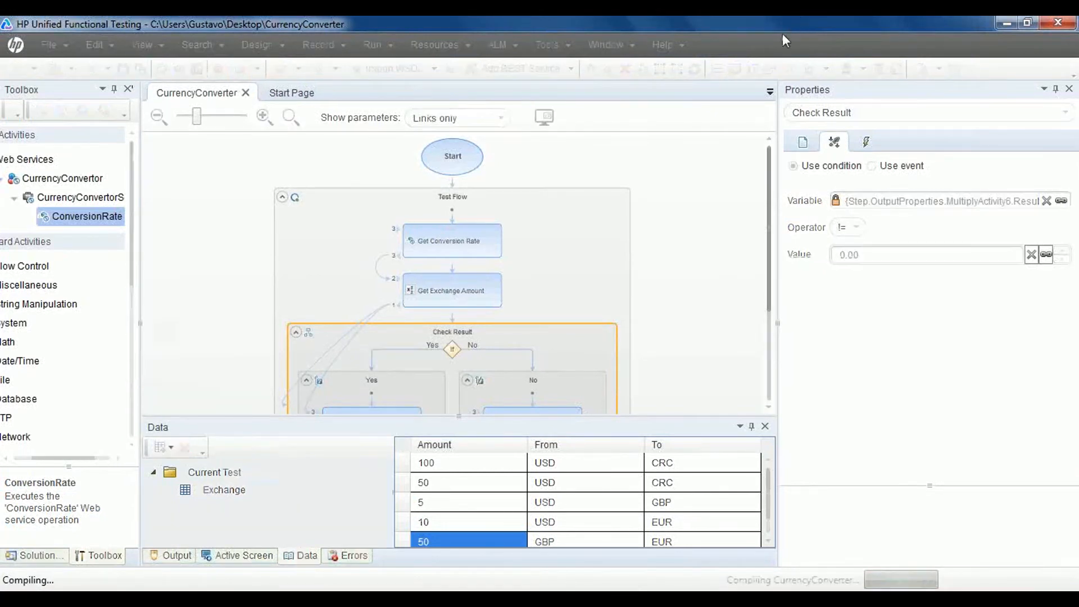
left_click(238, 70)
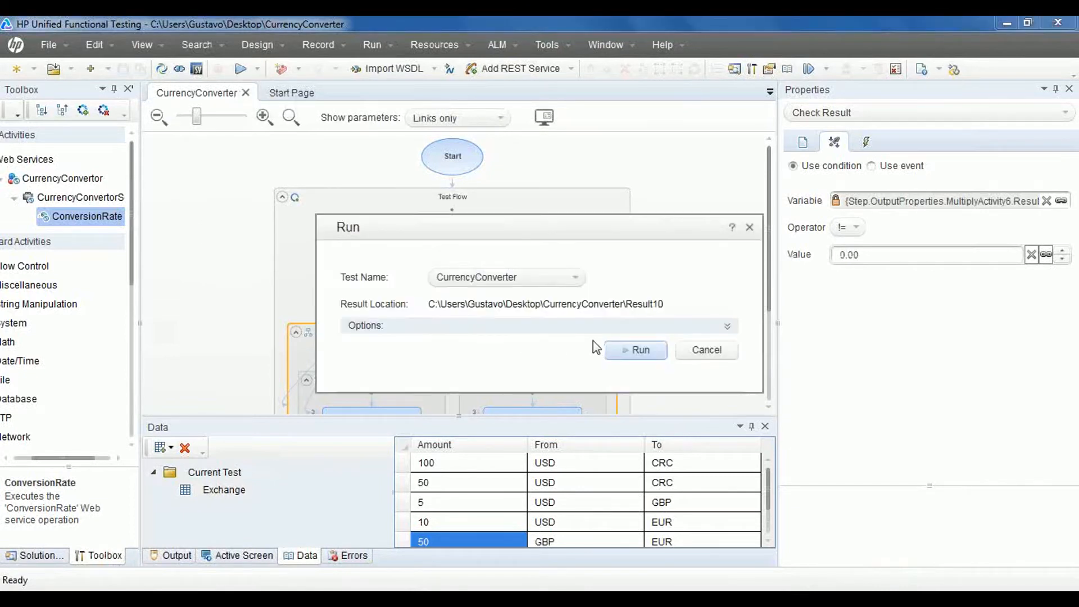
left_click(703, 350)
Step: Set the Test Flow loop's number of iterations to 1
left_click(585, 205)
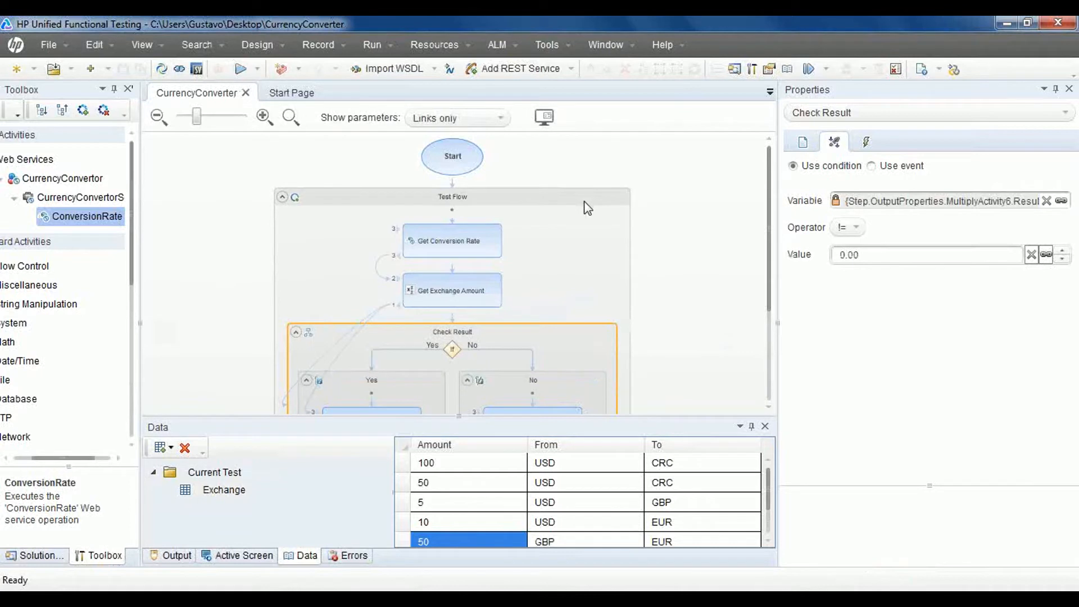
left_click(803, 143)
left_click(834, 145)
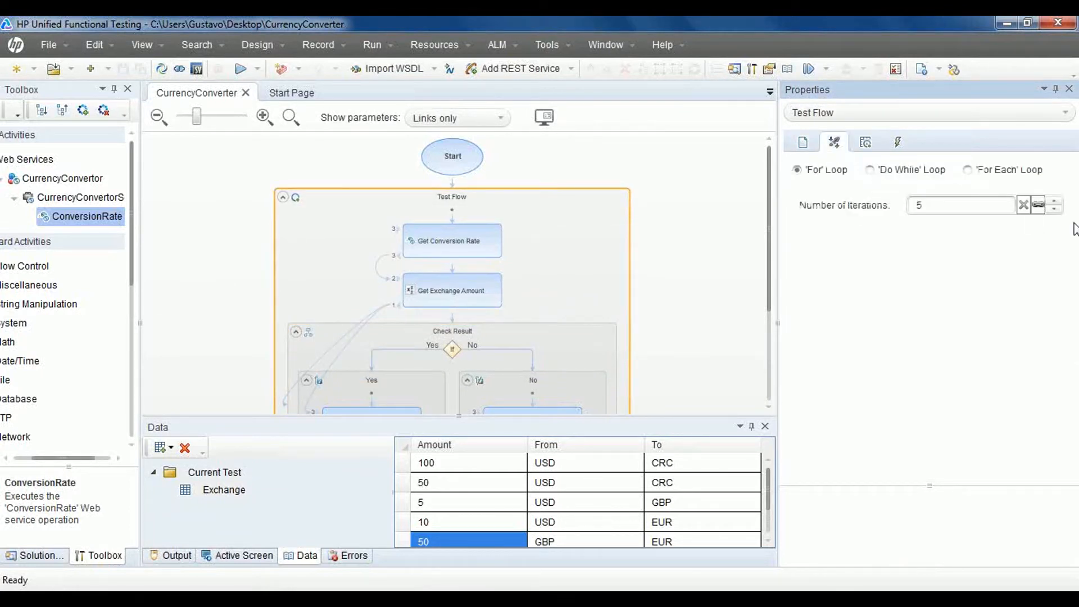
left_click(1054, 209)
left_click(1054, 209)
left_click(1055, 209)
left_click(1054, 209)
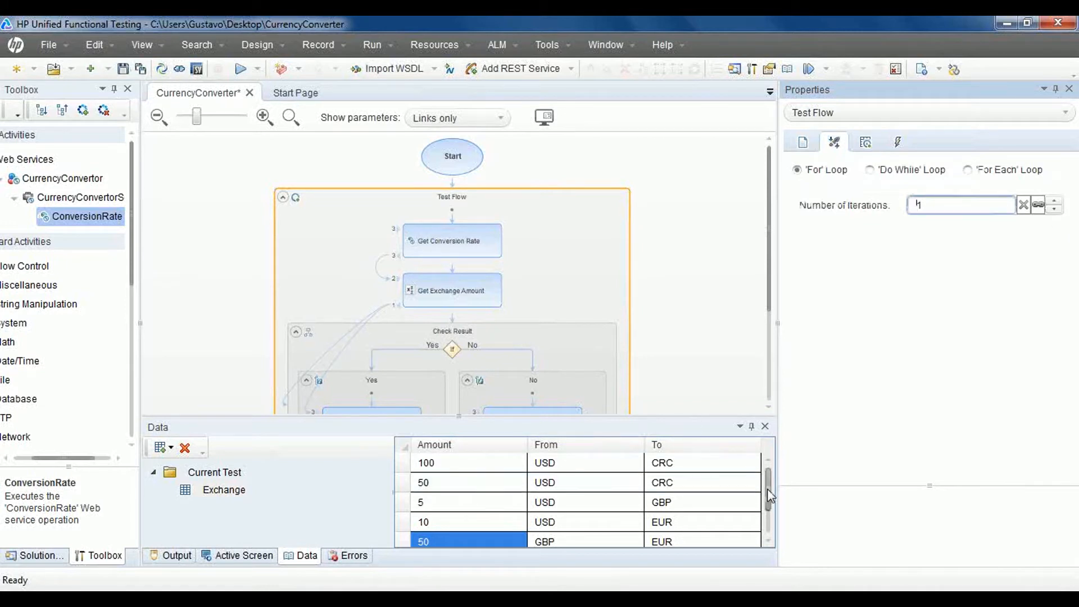
Step: Check the amount and currencies in the first Exchange data row and run the CurrencyConverter test
left_click(583, 467)
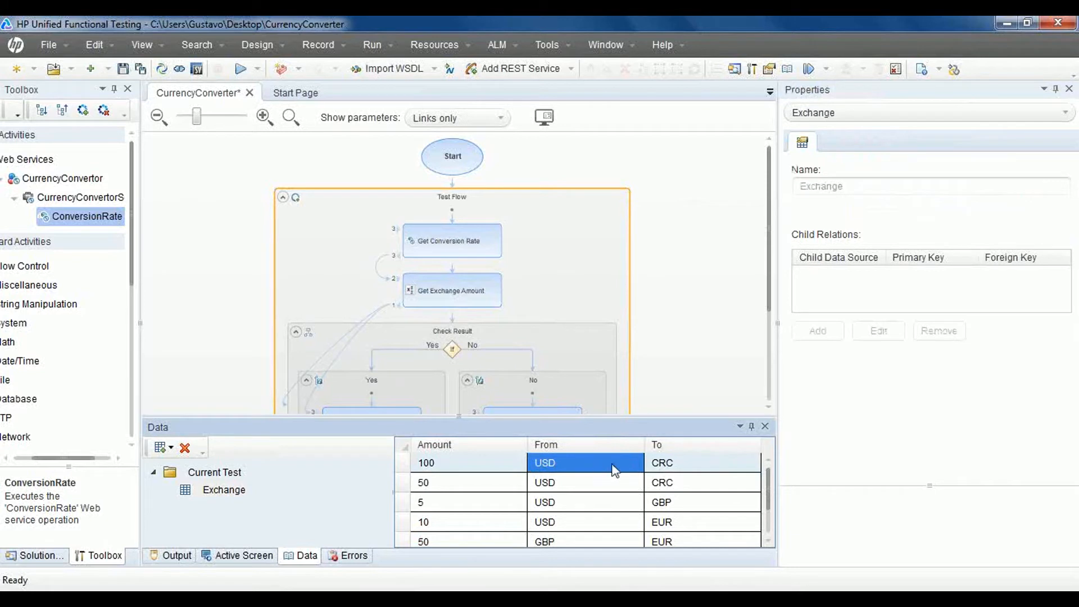
left_click(665, 461)
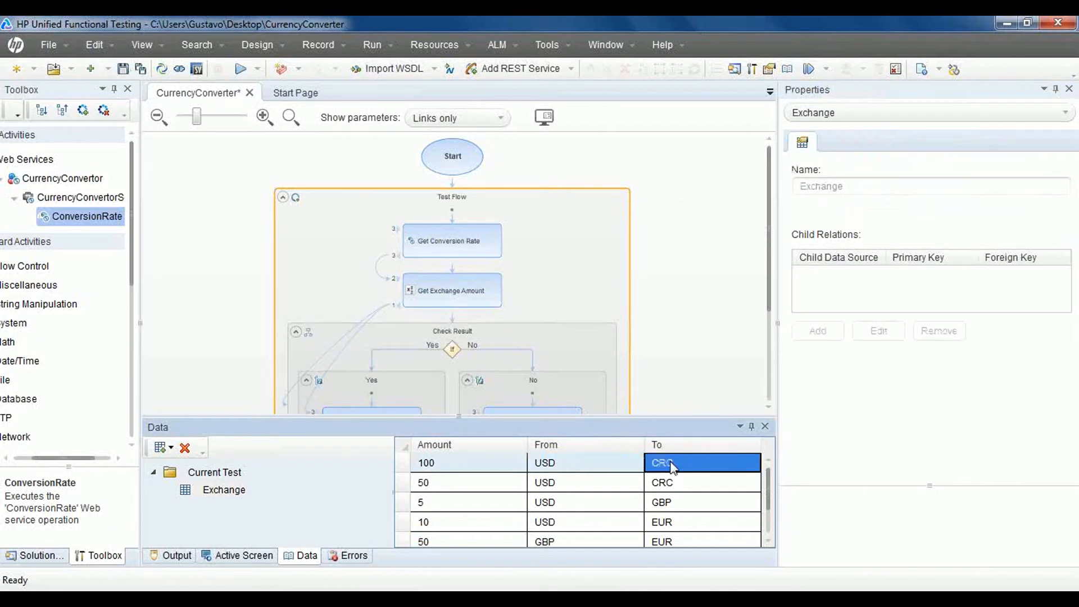
left_click(464, 467)
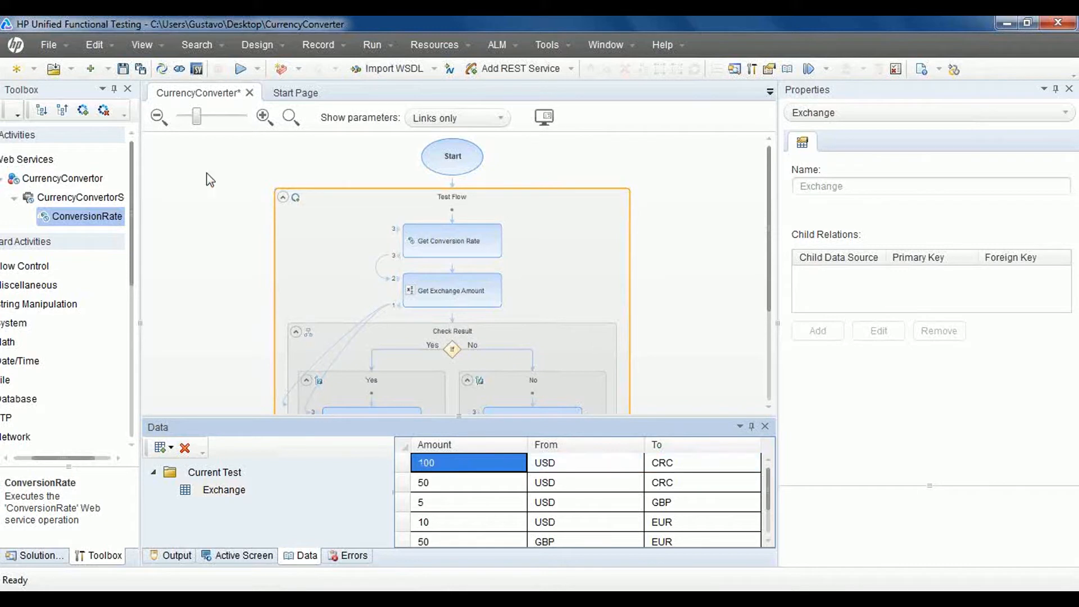
left_click(240, 71)
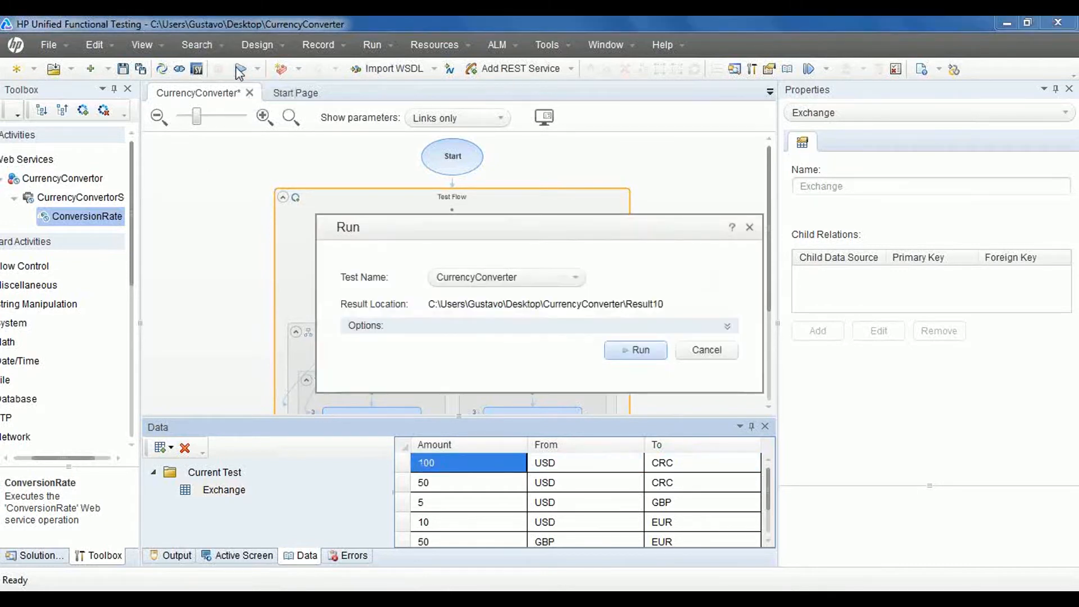
left_click(636, 355)
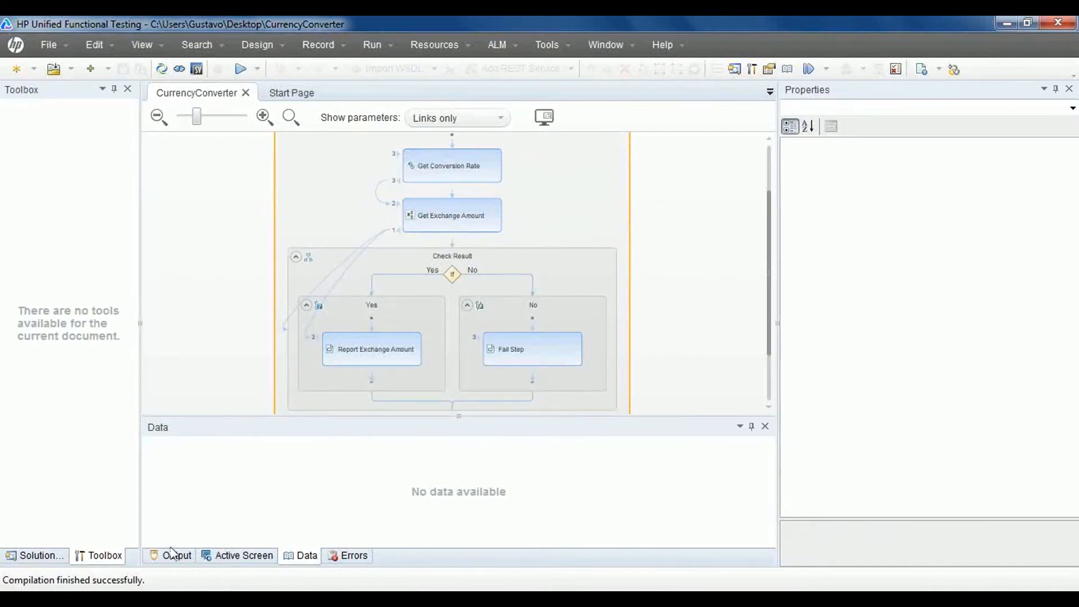
Step: Examine the run's user log for the exchange calculation and the Get Conversion Rate request, and highlight the URL that was called
left_click(171, 555)
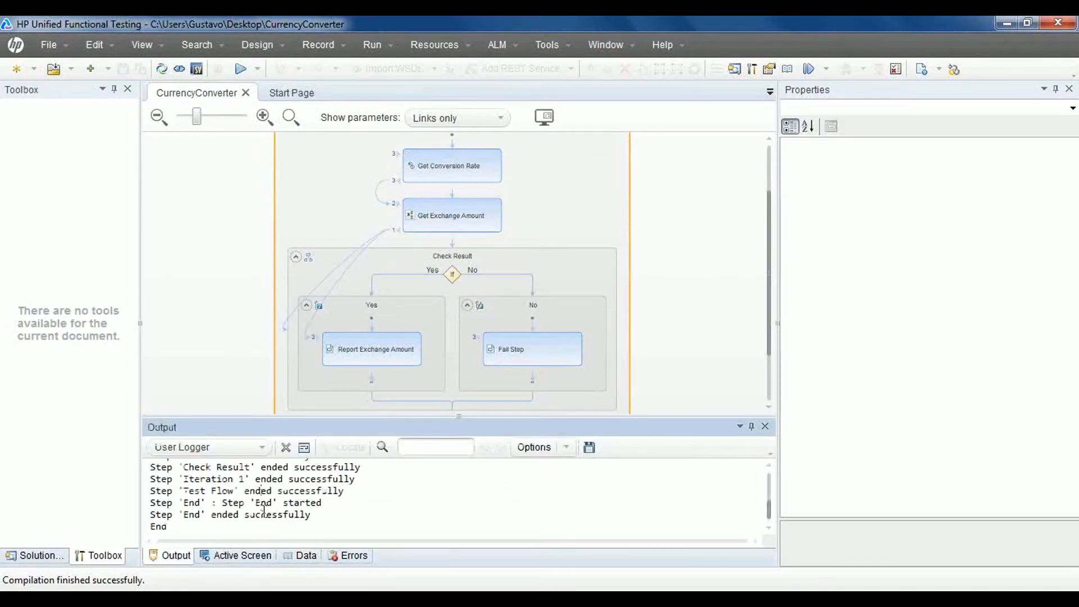
scroll(263, 511, "up", 2)
scroll(264, 511, "up", 10)
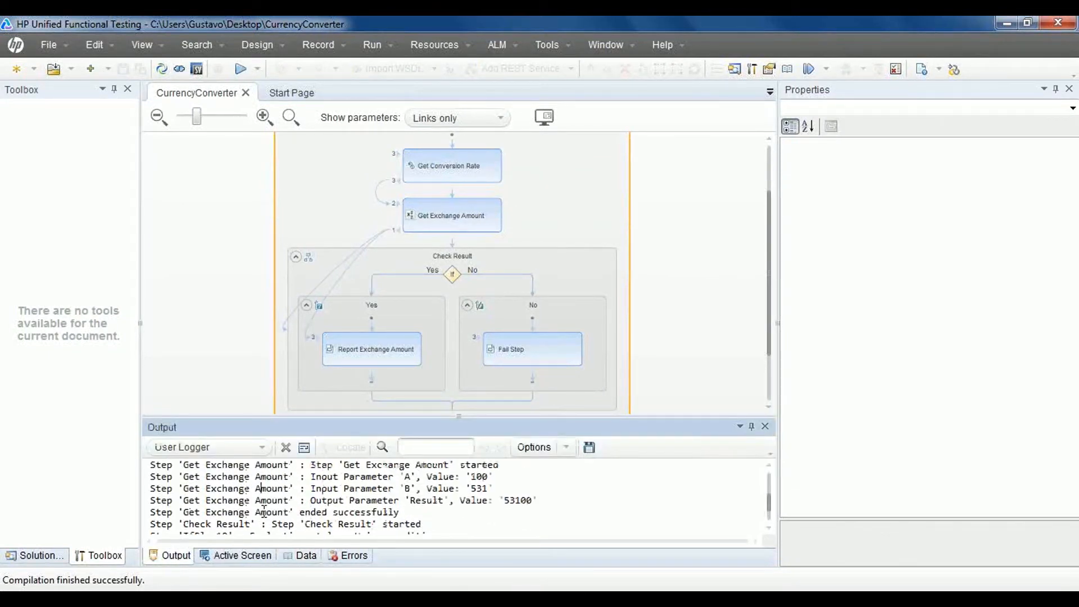
scroll(264, 512, "up", 5)
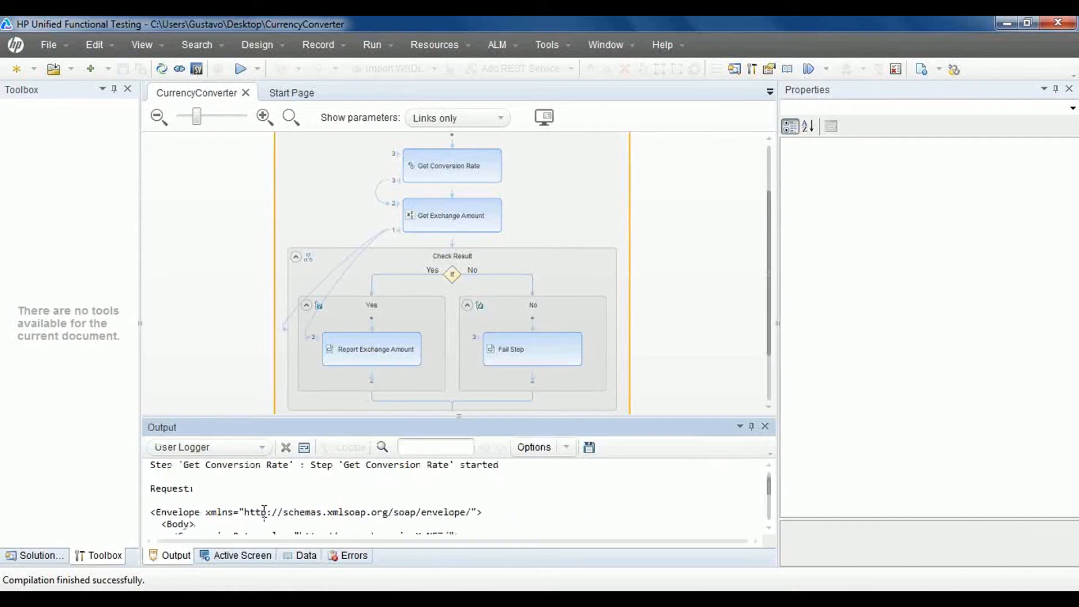
key("Down")
key("Down")
key("Up")
key("Up")
key("Up")
key("Down")
key("Down")
scroll(264, 512, "down", 2)
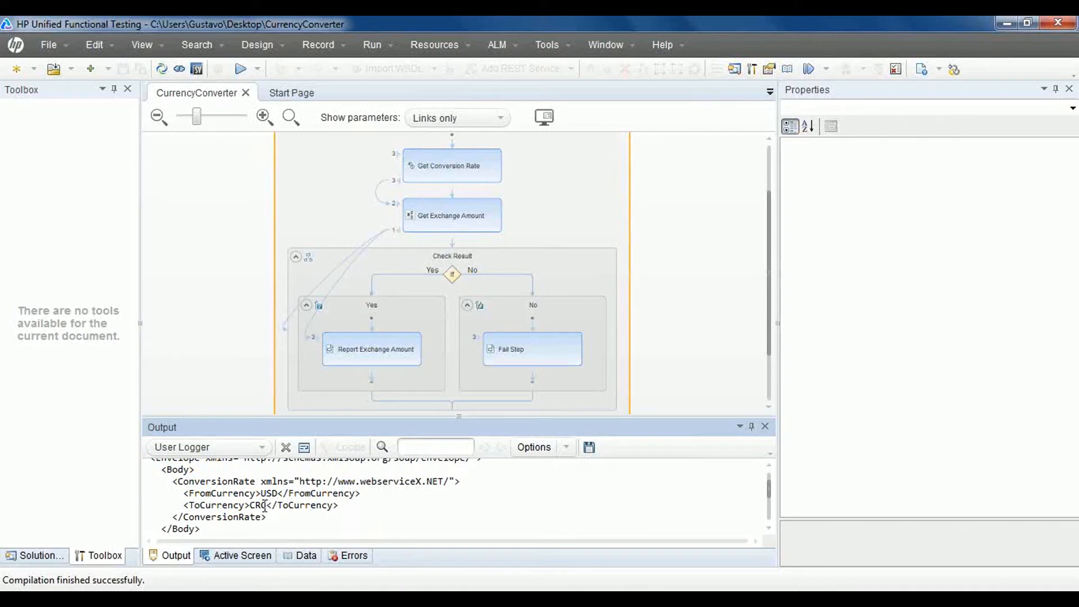
scroll(262, 499, "down", 2)
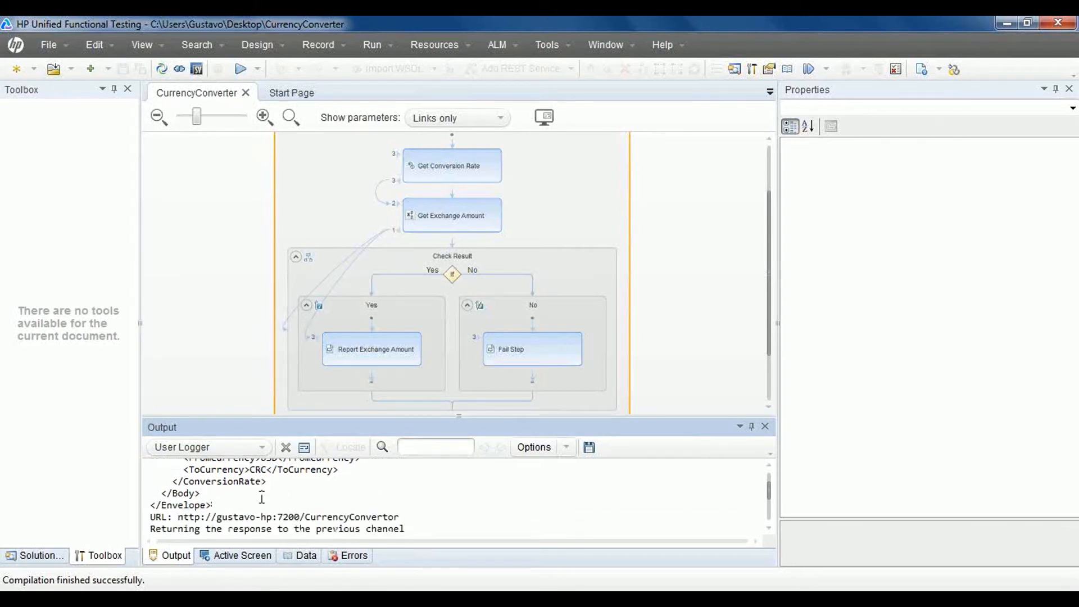
left_click_drag(173, 505, 404, 507)
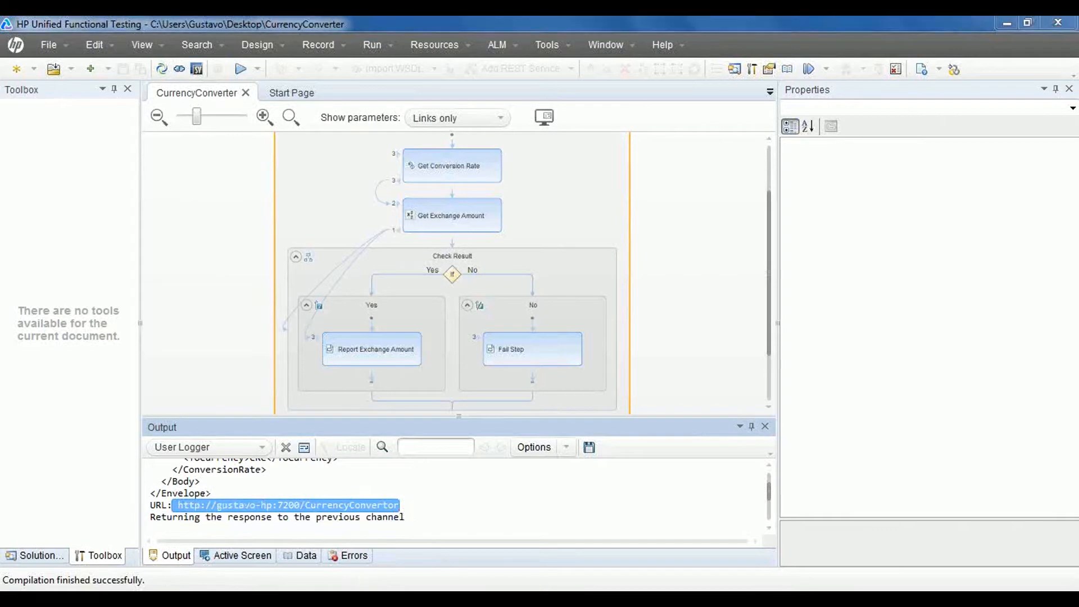
Step: Switch to HP Service Virtualization Designer, check the CurrencyConvertor service's mode, and highlight its real service URL
left_click(393, 597)
mouse_move(295, 212)
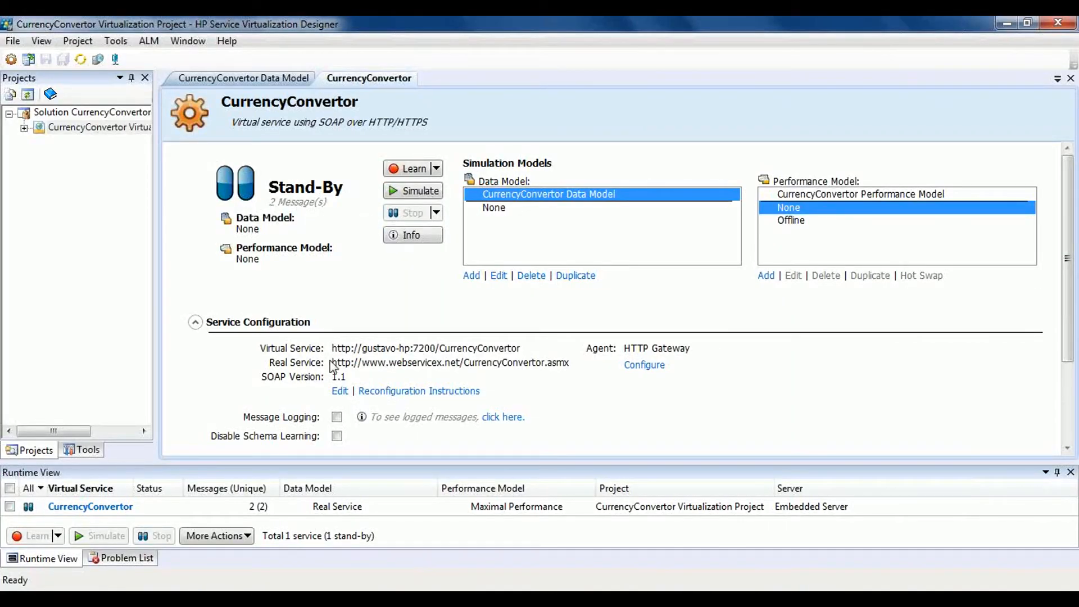
left_click_drag(332, 363, 570, 362)
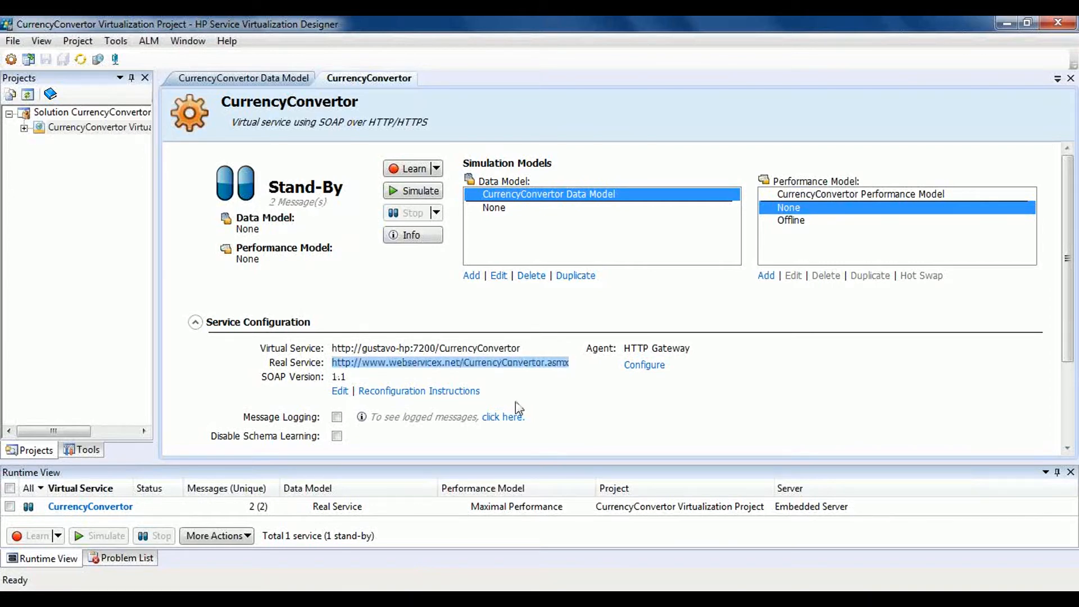
Step: Return to HP Unified Functional Testing, open the run results, and expand Test Flow down to Iteration 1's Get Conversion Rate step
left_click(376, 591)
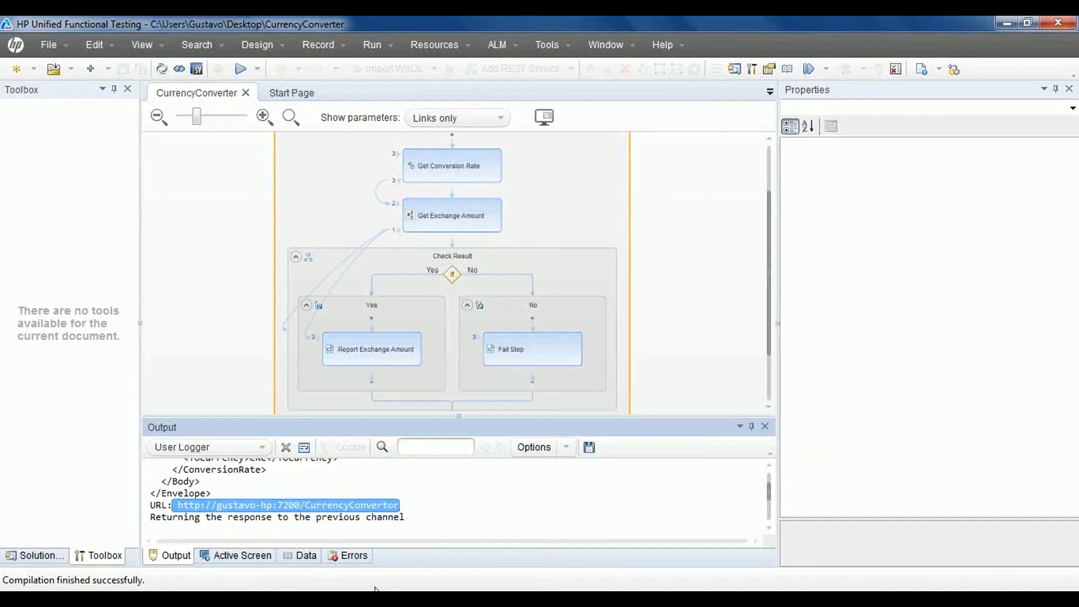
left_click(896, 68)
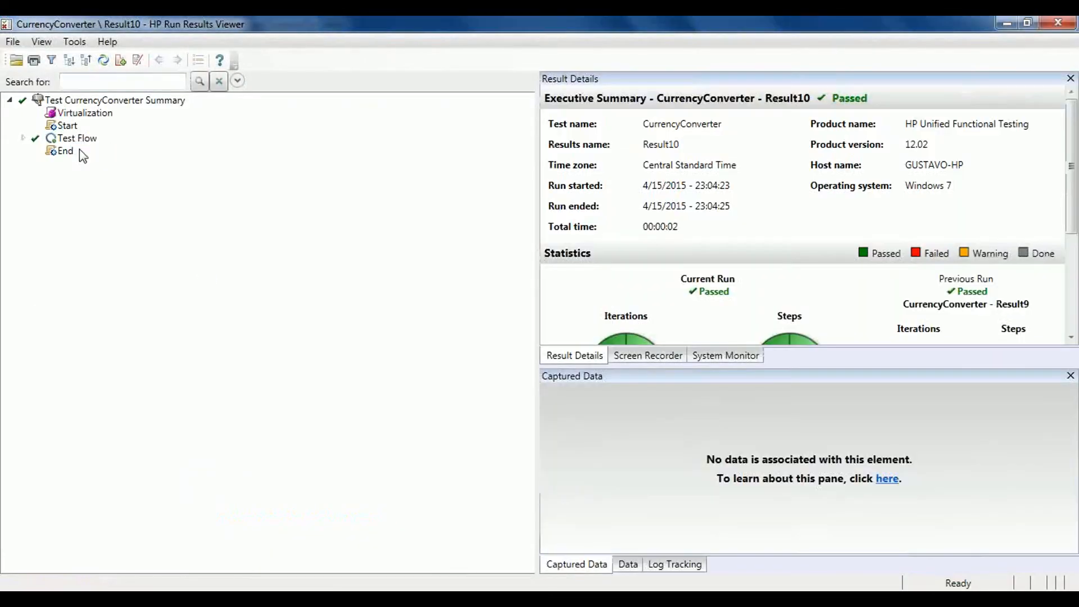
left_click(74, 141)
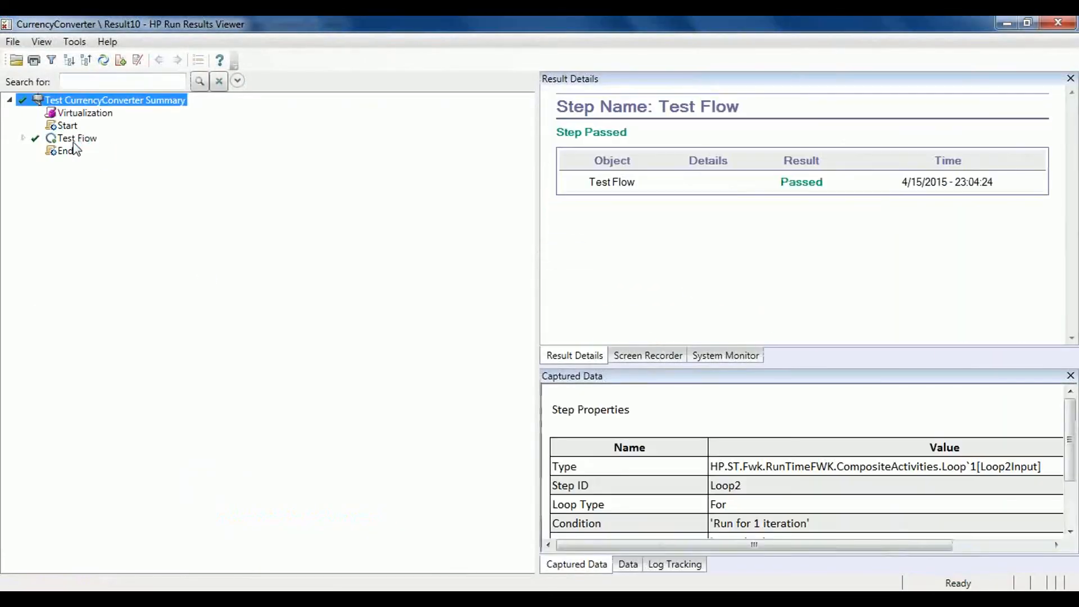
key("Right")
key("Right")
key("Right")
key("Right")
key("Right")
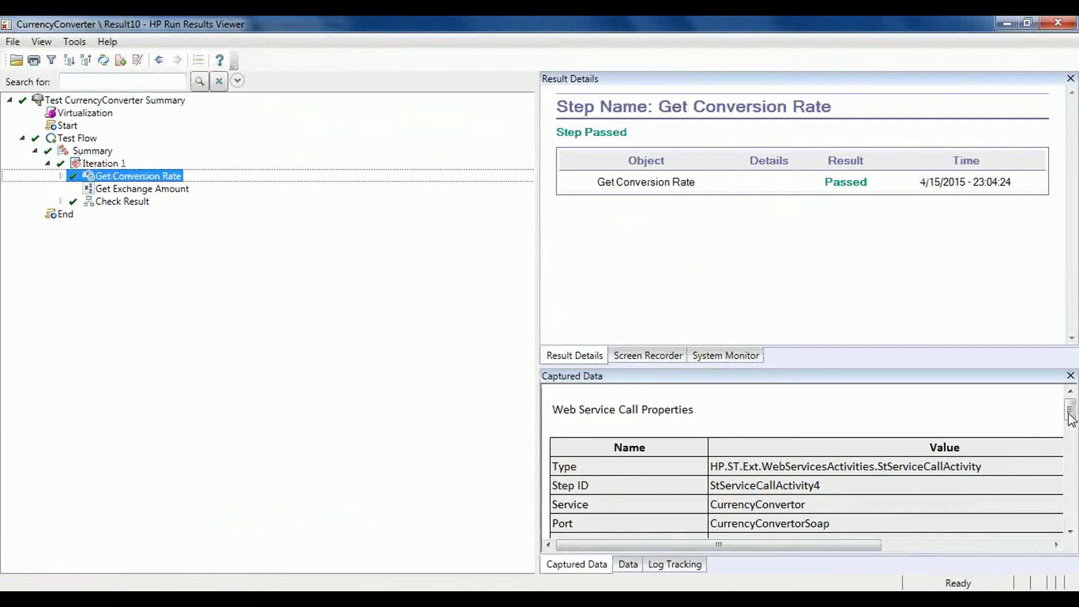
Step: Enlarge the captured data area and examine the SOAP request and response of Get Conversion Rate, highlighting the returned conversion rate
left_click_drag(1071, 419, 1074, 445)
left_click_drag(538, 280, 244, 278)
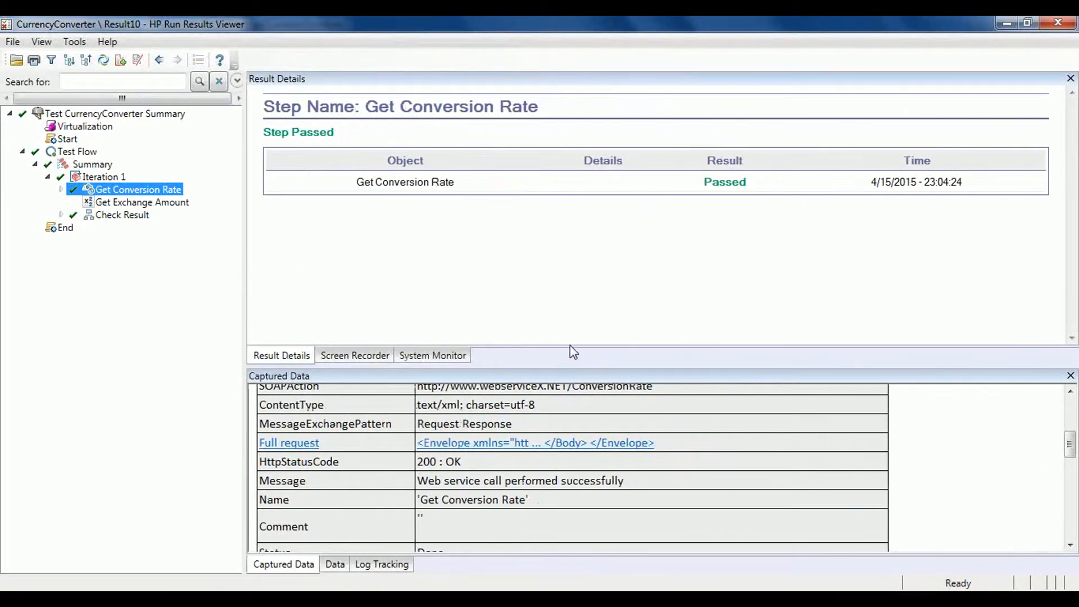
left_click_drag(582, 367, 594, 266)
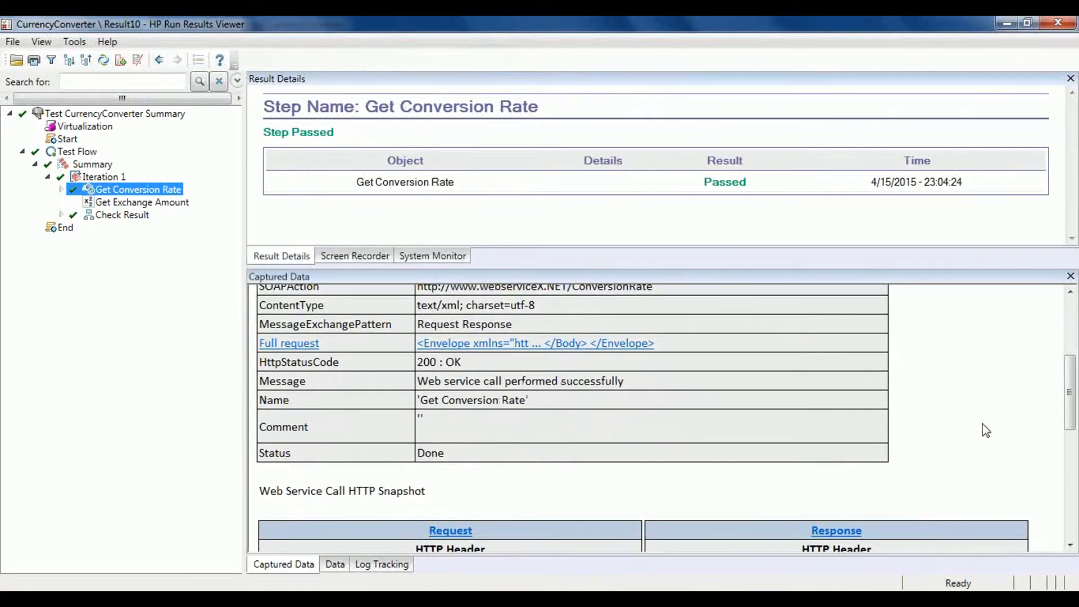
left_click_drag(1071, 410, 1072, 482)
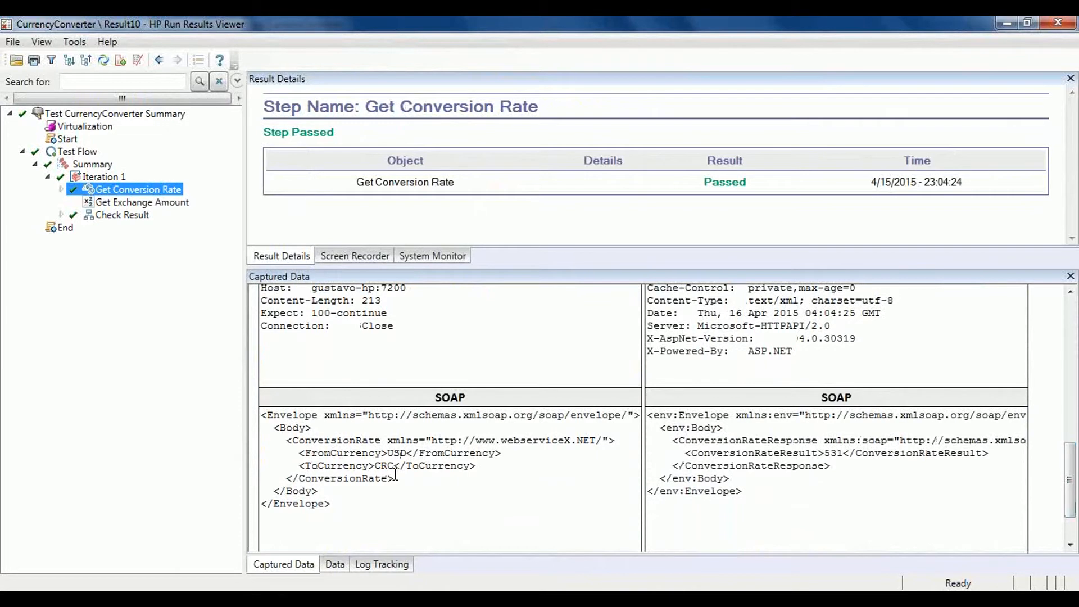
double_click(828, 453)
Step: Expand Check Result, examine the A, B and Result values of Get Exchange Amount, and show the Check Result details
left_click(135, 227)
double_click(124, 219)
key("Up")
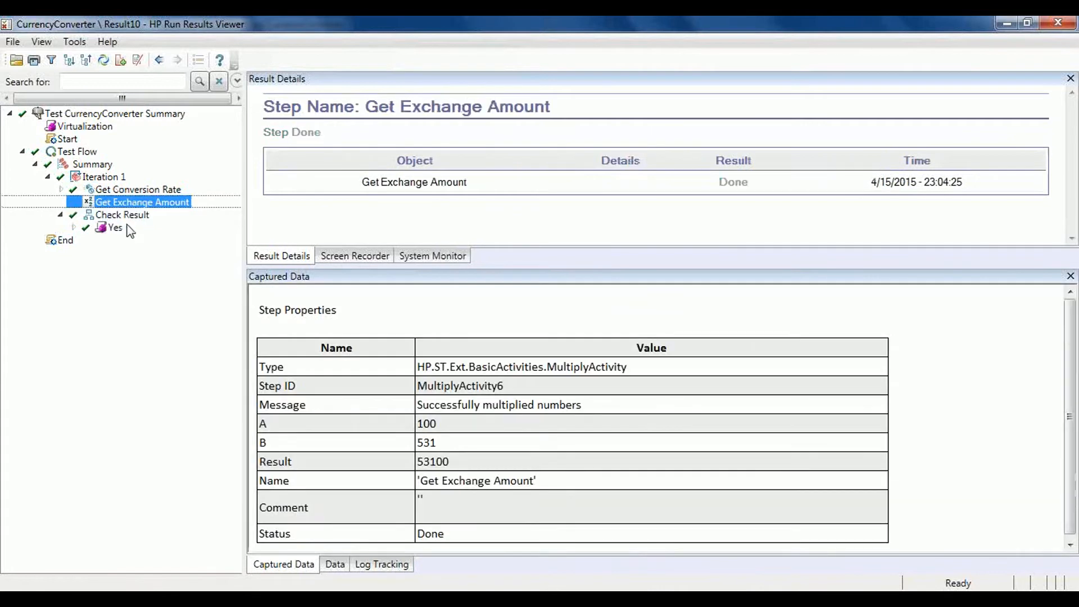
double_click(425, 424)
left_click(427, 443)
double_click(443, 462)
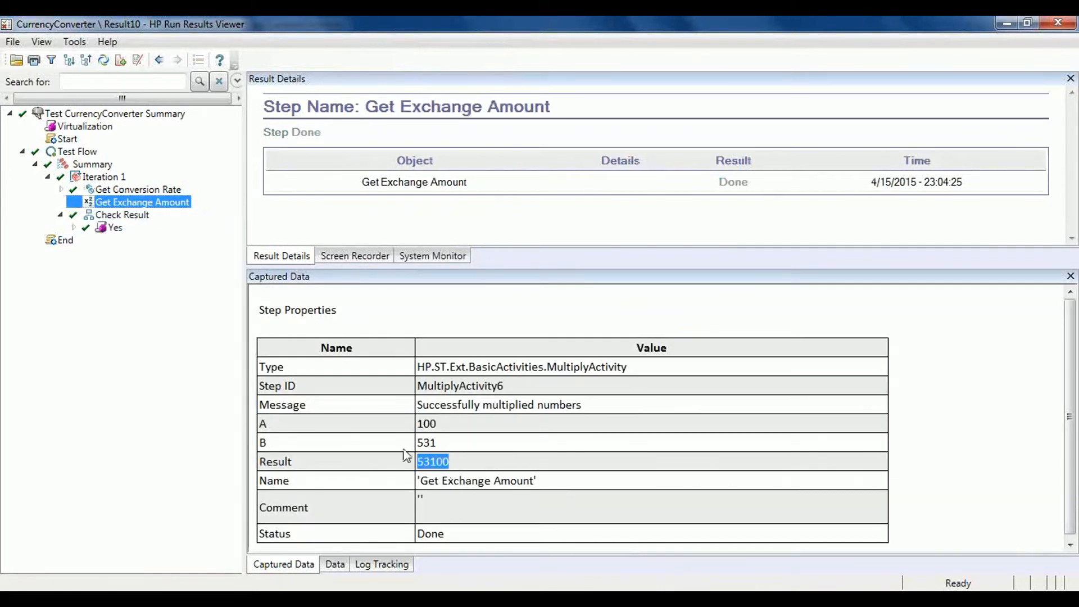
left_click(117, 219)
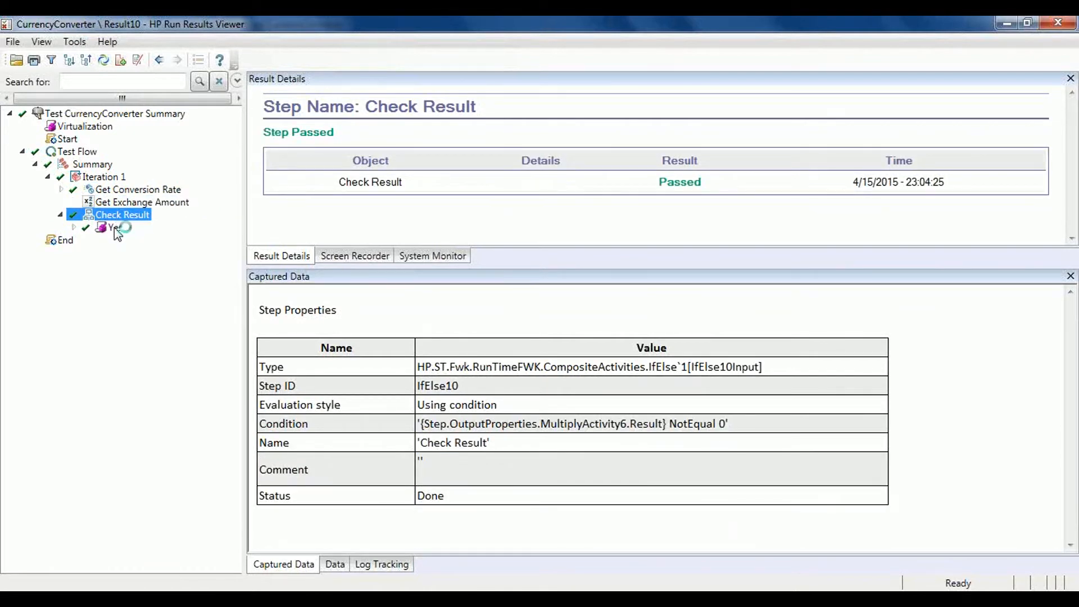
Step: Expand the Yes branch of Check Result, examine the Report Exchange Amount message, and close the run results
left_click(116, 227)
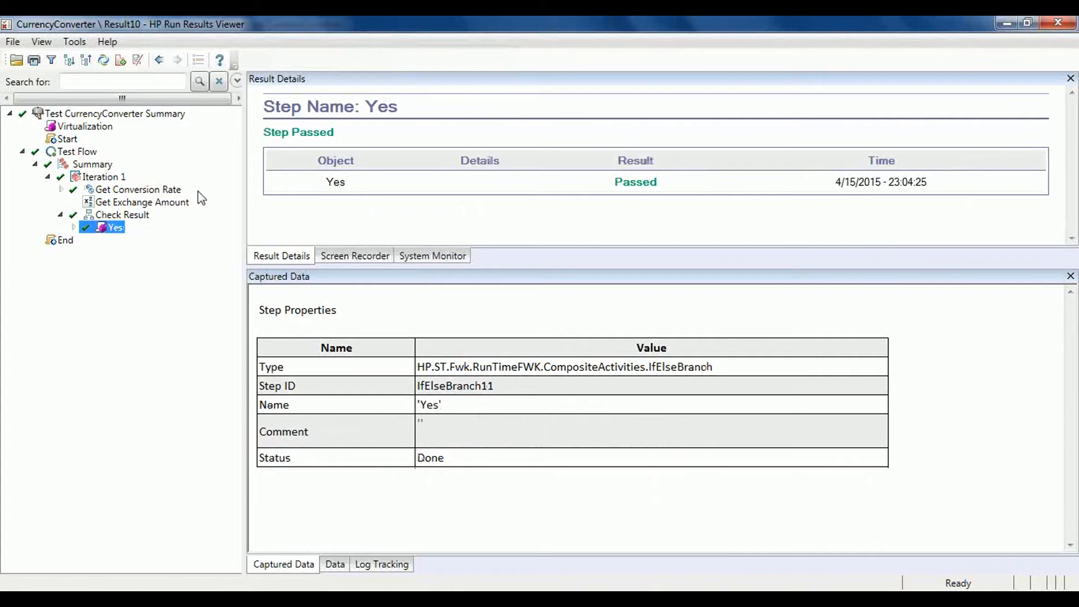
double_click(116, 227)
left_click(129, 240)
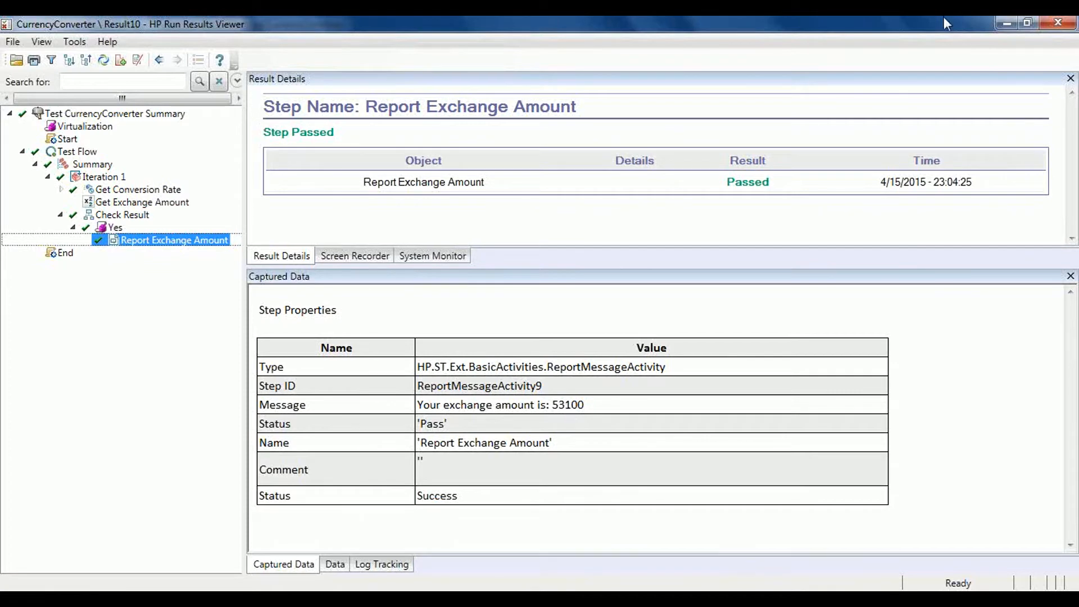
left_click(1052, 25)
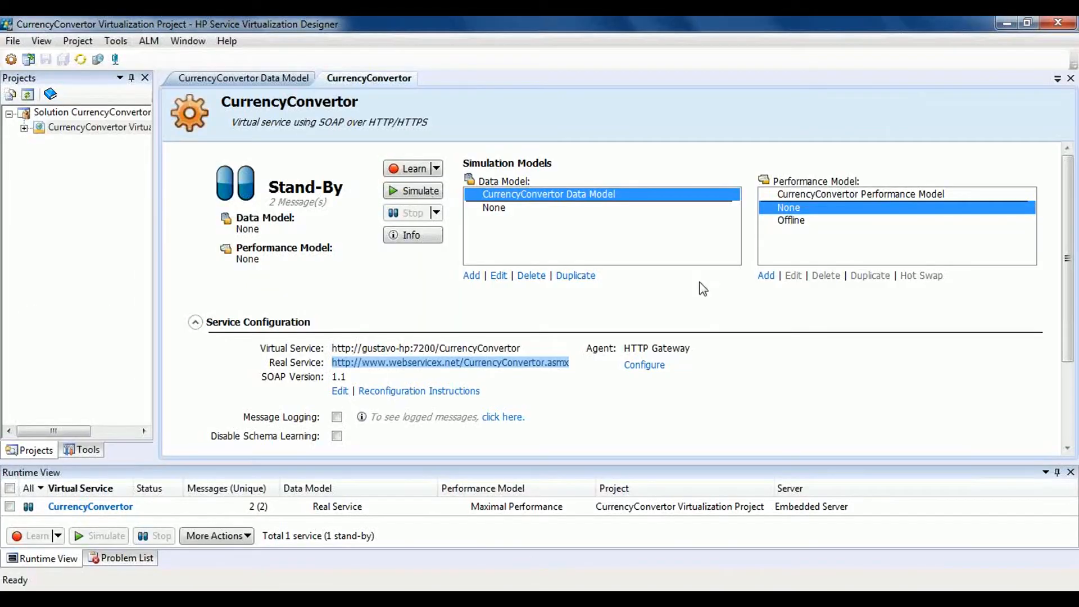
Step: Open CurrencyConvertor Data Model, check the Learned Data rule of ConversionRate, and return to the CurrencyConvertor service page
left_click(500, 276)
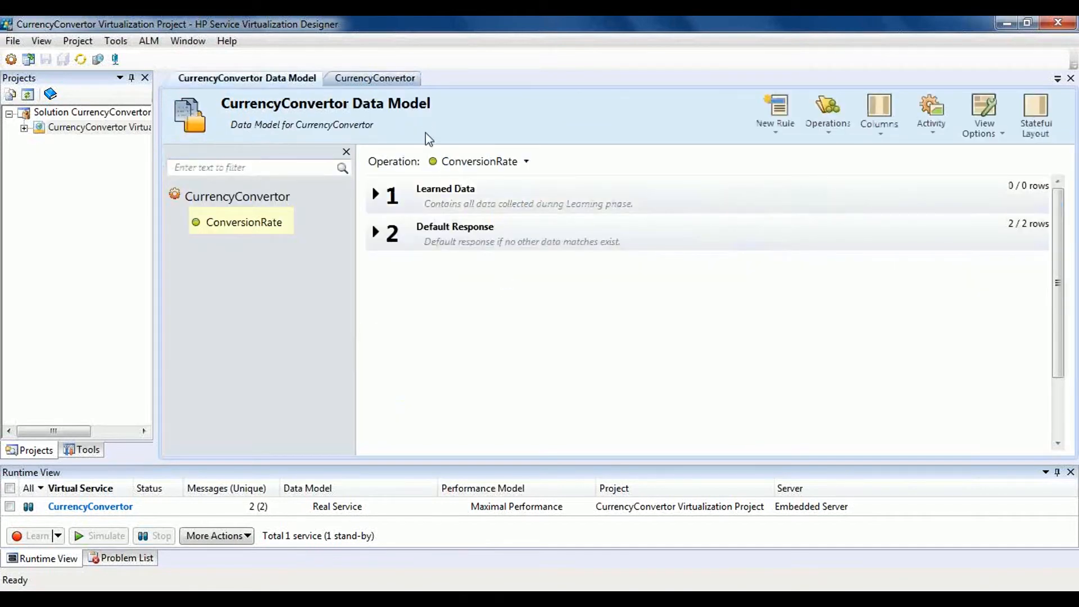
left_click(373, 192)
left_click(372, 191)
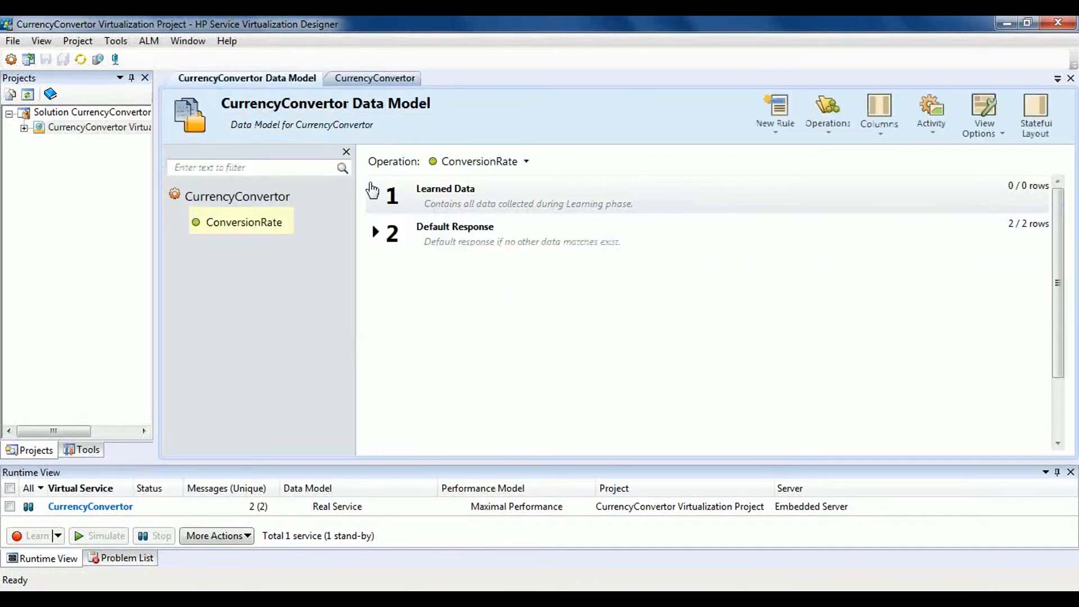
left_click(371, 80)
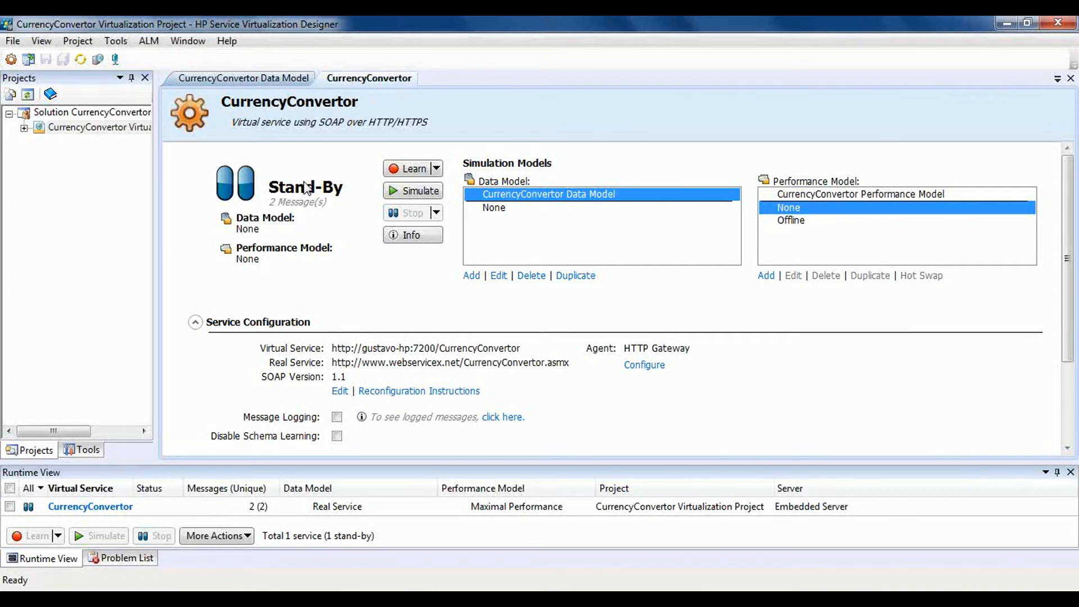
Step: Review the test flow in HP Unified Functional Testing, switch back to HP Service Virtualization Designer, and close it
left_click(337, 599)
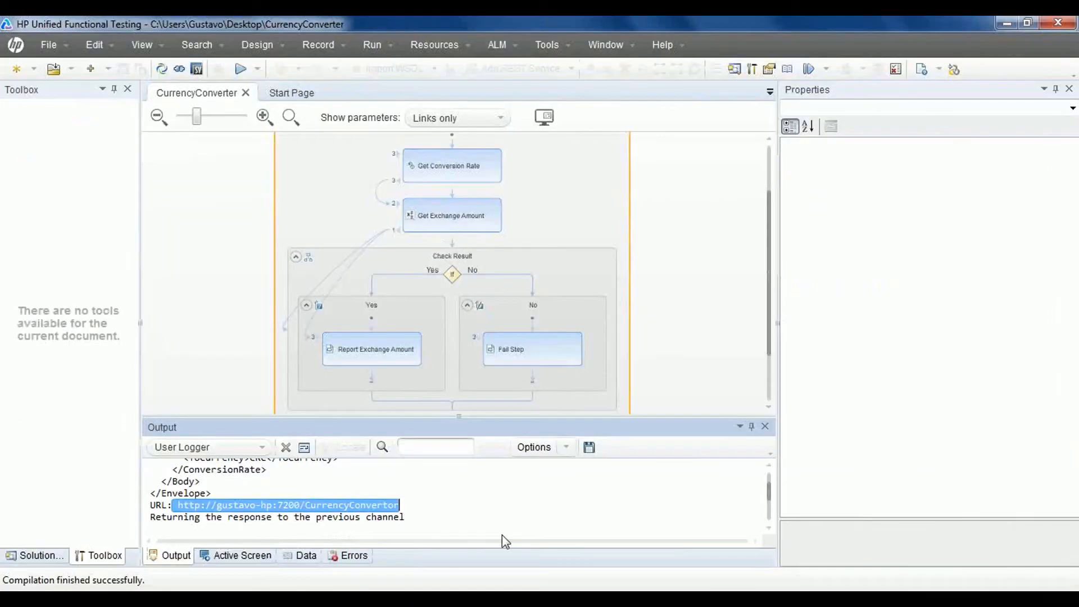
left_click_drag(769, 261, 772, 194)
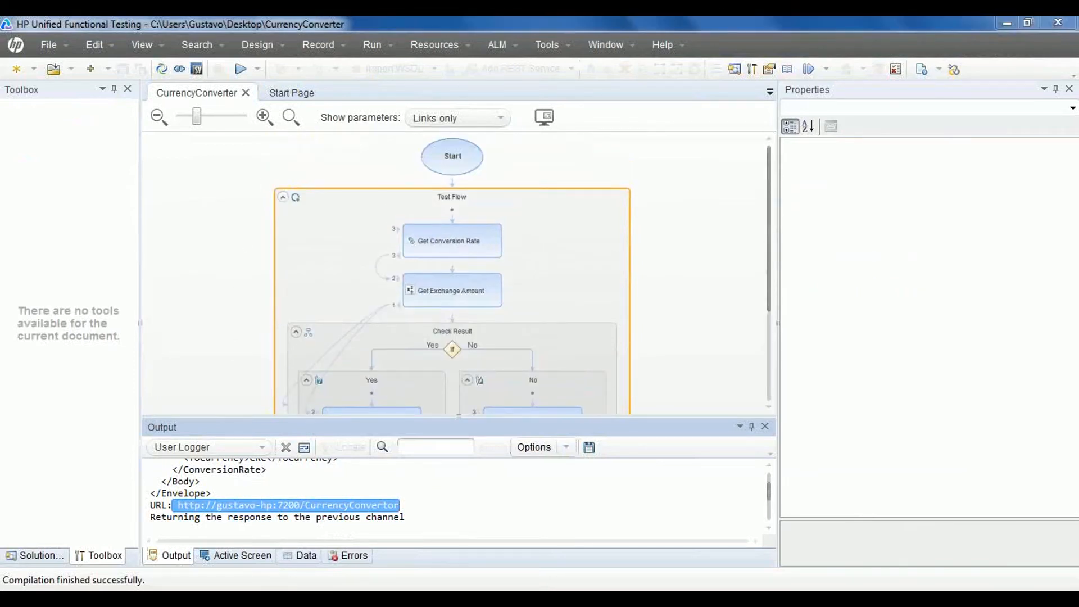
left_click(432, 599)
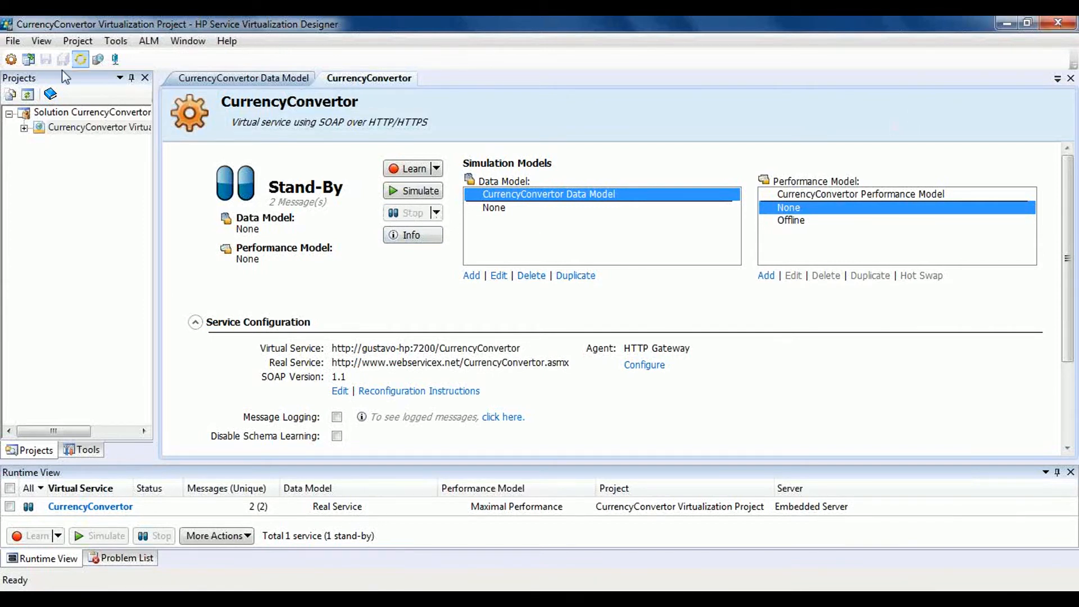
left_click(1058, 23)
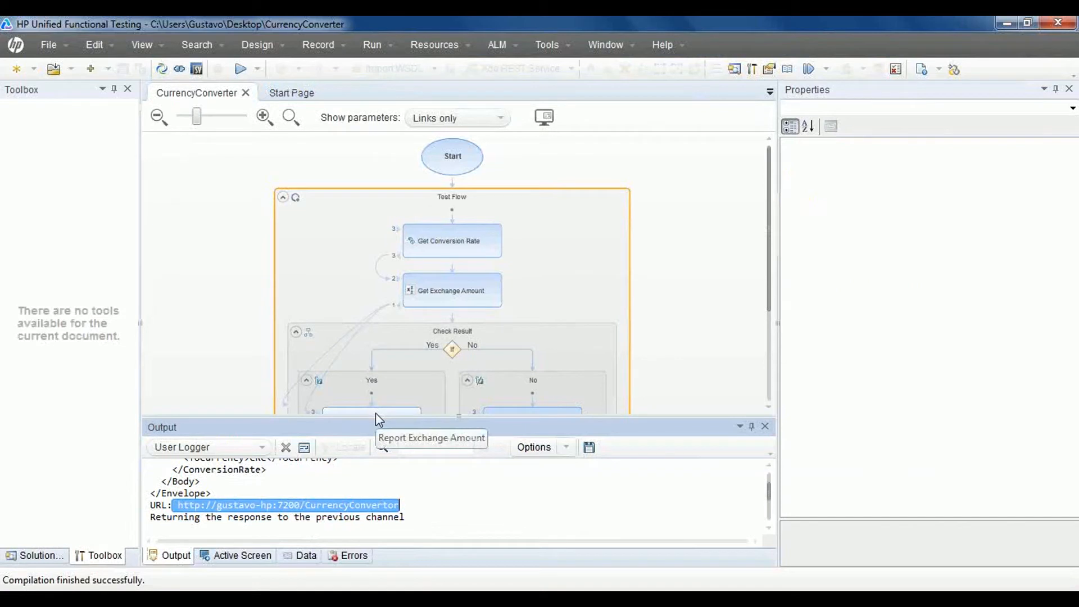
Step: Run the CurrencyConverter test with the Designer closed and examine the output log, highlighting the message of the Get Conversion Rate step
left_click(241, 70)
key("Return")
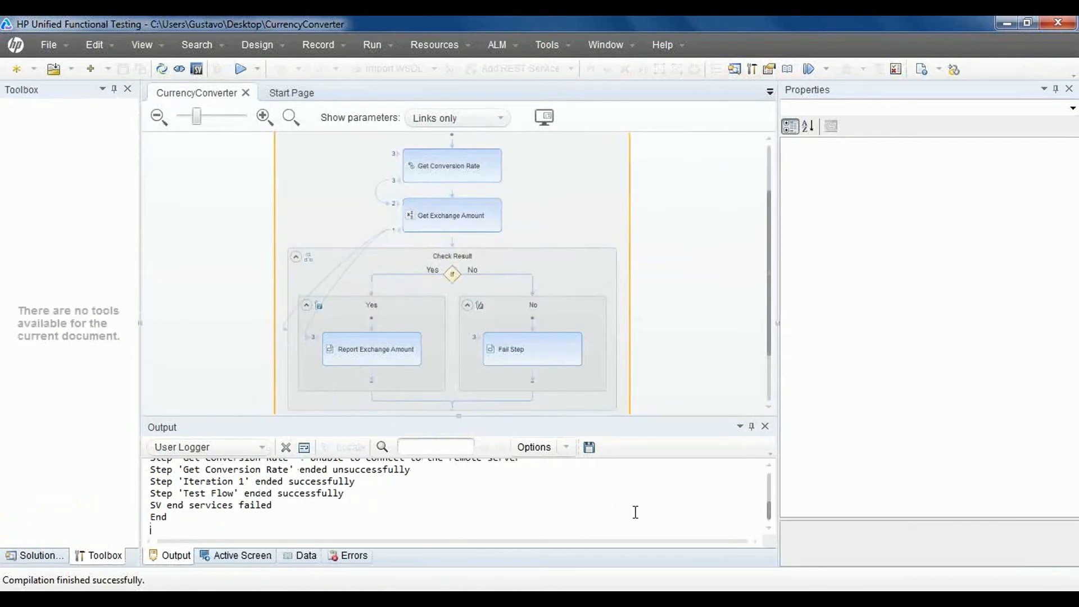
scroll(770, 506, "up", 2)
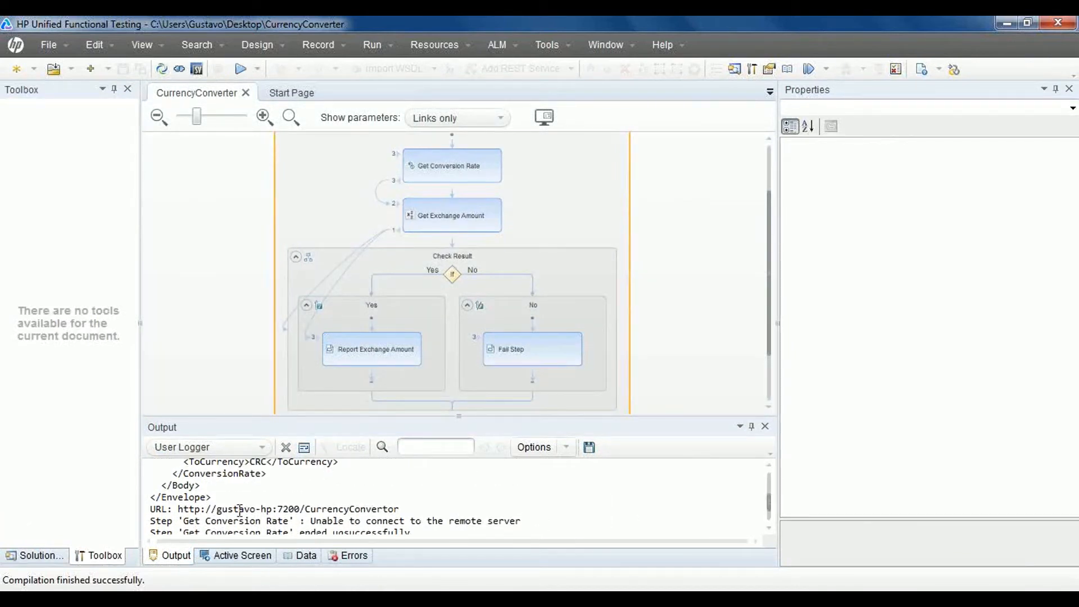
left_click_drag(201, 510, 515, 523)
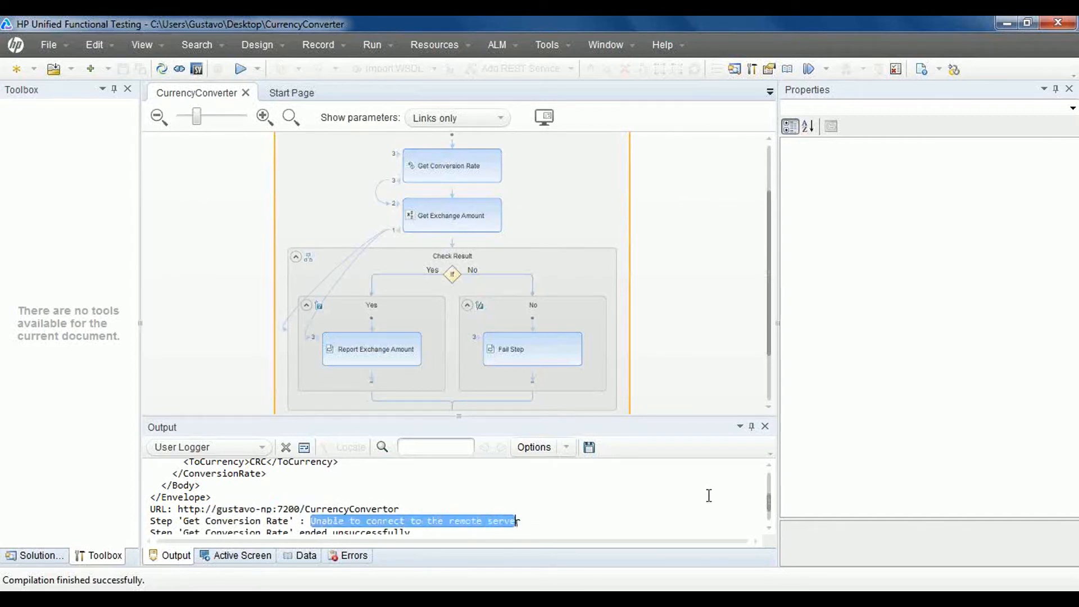
left_click_drag(770, 504, 772, 522)
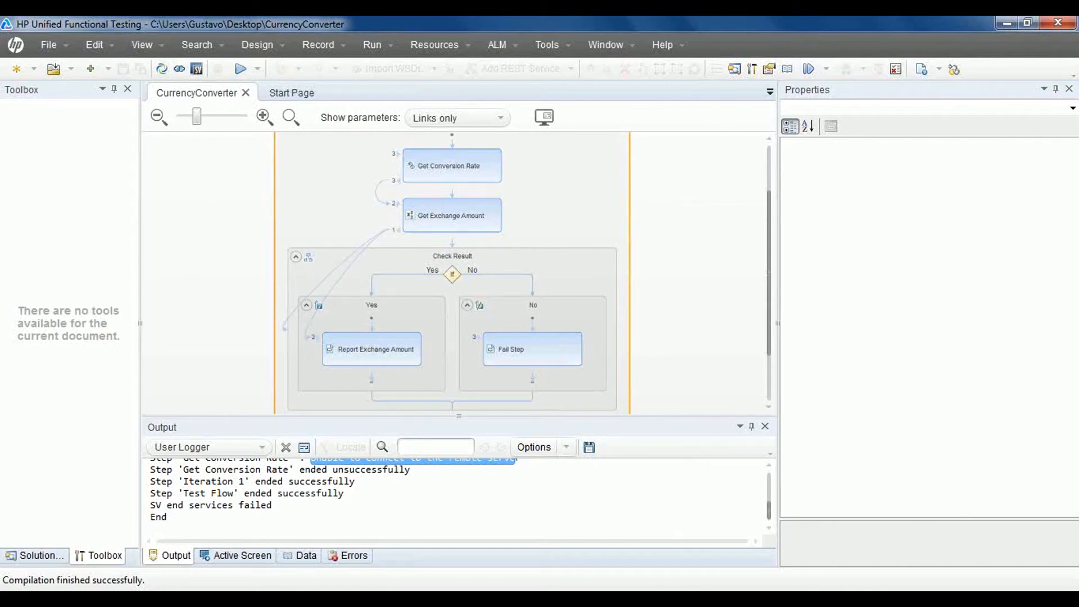
left_click_drag(769, 509, 769, 475)
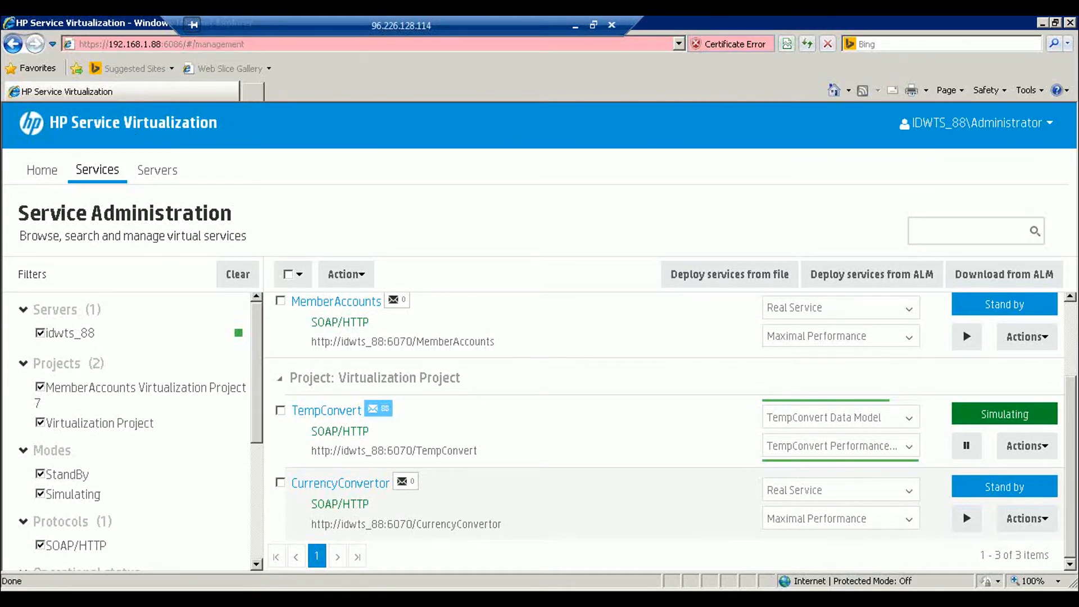
Step: On the Service Administration page, view the data model and performance model options available for the TempConvert service
mouse_move(1073, 412)
left_mouse_down()
mouse_move(1058, 359)
mouse_move(1063, 499)
mouse_move(1065, 342)
mouse_move(1066, 413)
left_mouse_up()
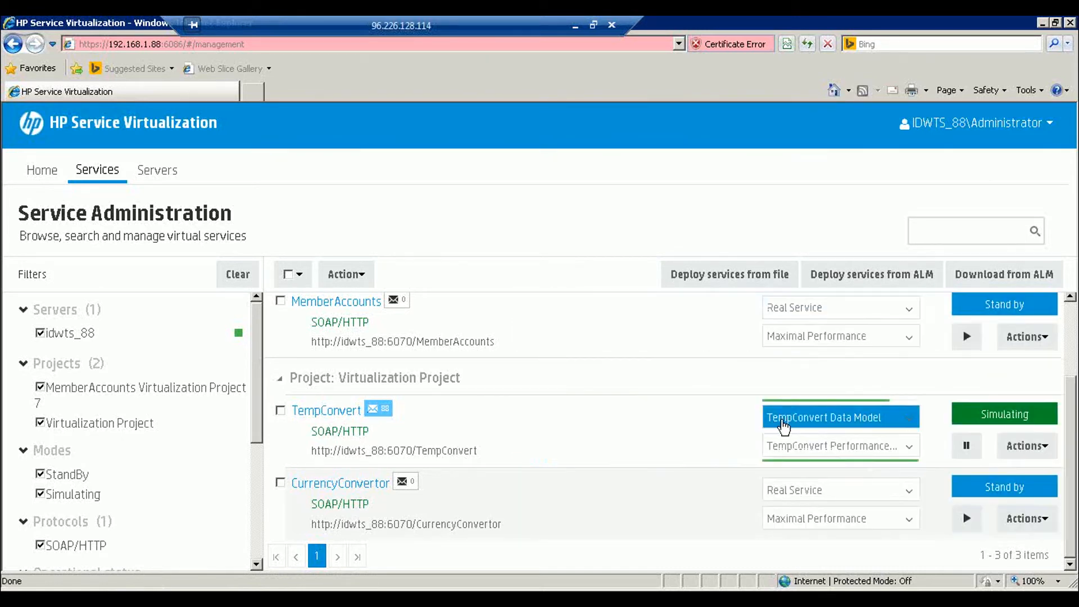
left_click(792, 429)
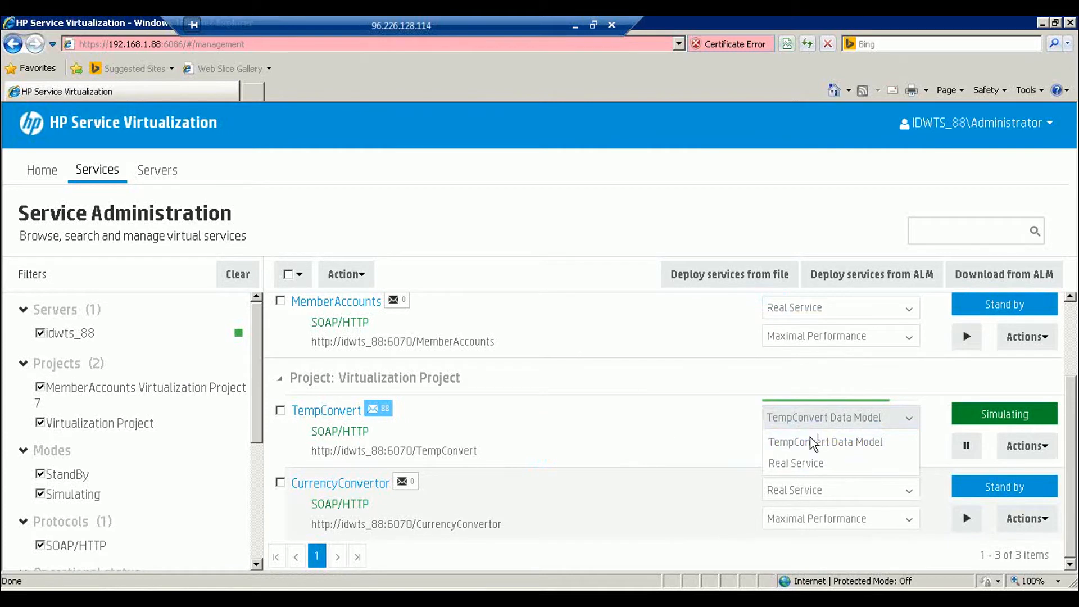
left_click(778, 417)
left_click(795, 447)
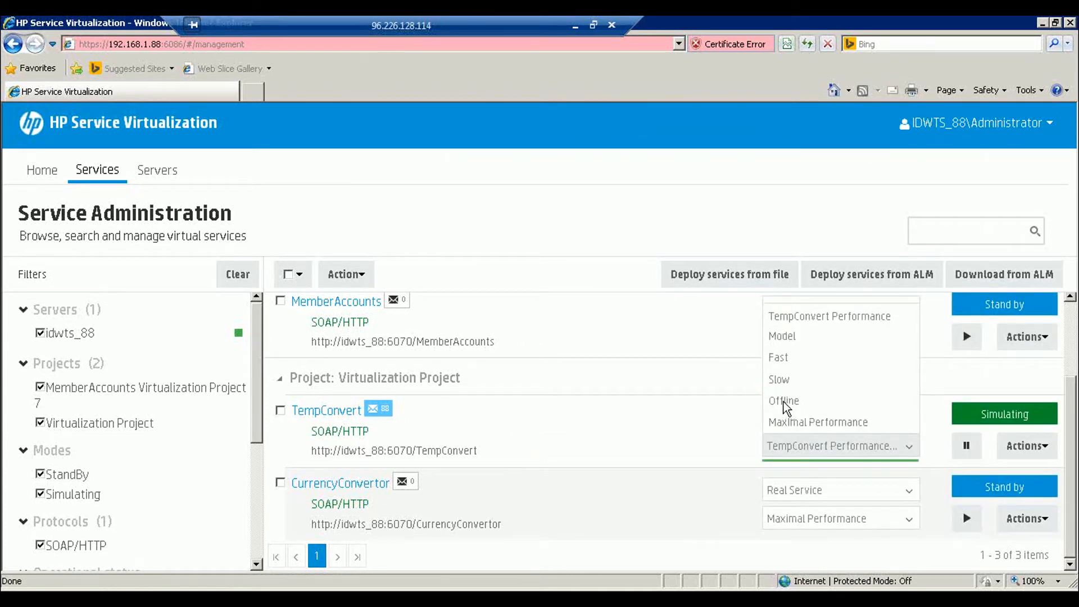
left_click(770, 450)
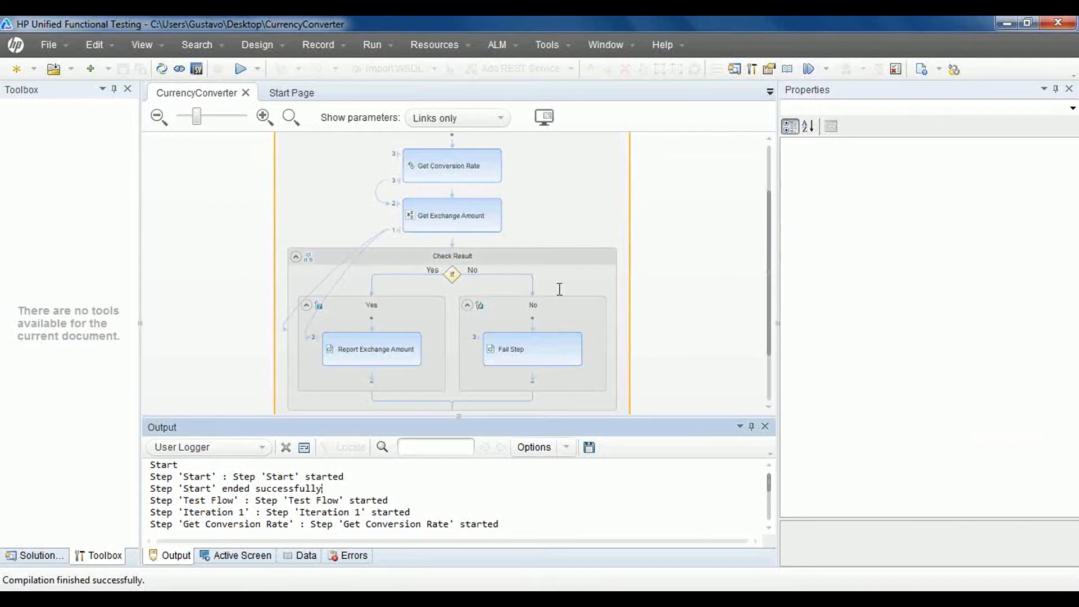
Step: Return to the HP Service Virtualization management site, examine the dashboard's service mode counts and statistics, and go back to the services list
key("alt+Tab")
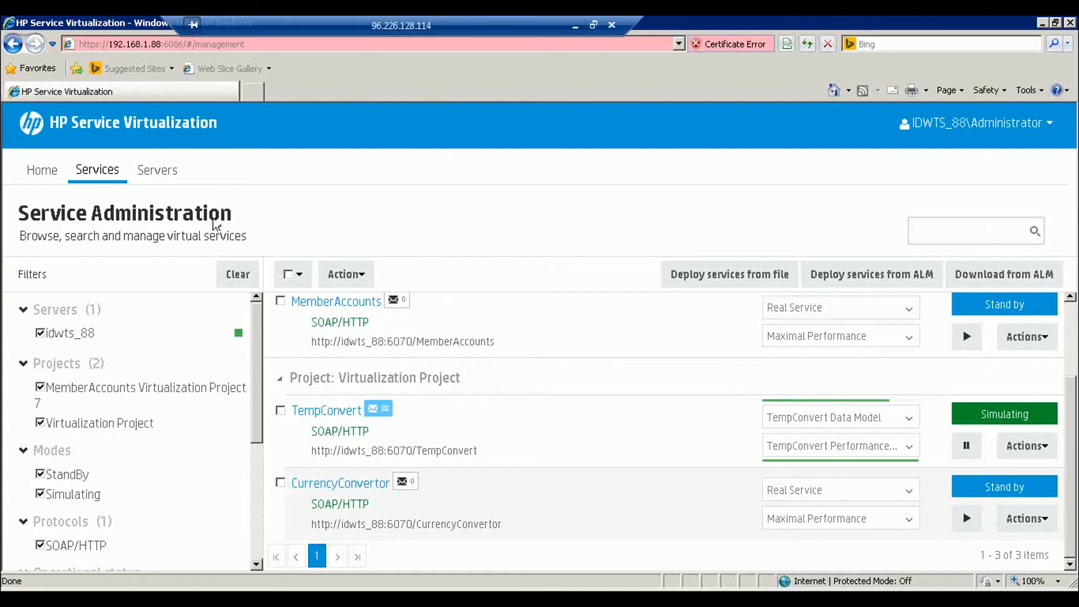
left_click(52, 175)
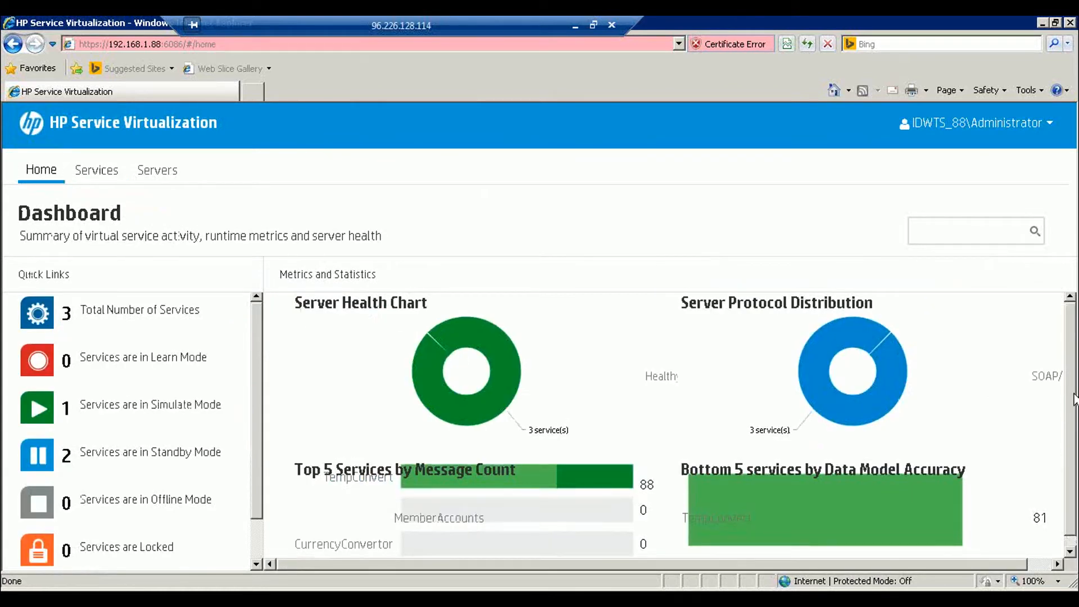
scroll(513, 368, "down", 1)
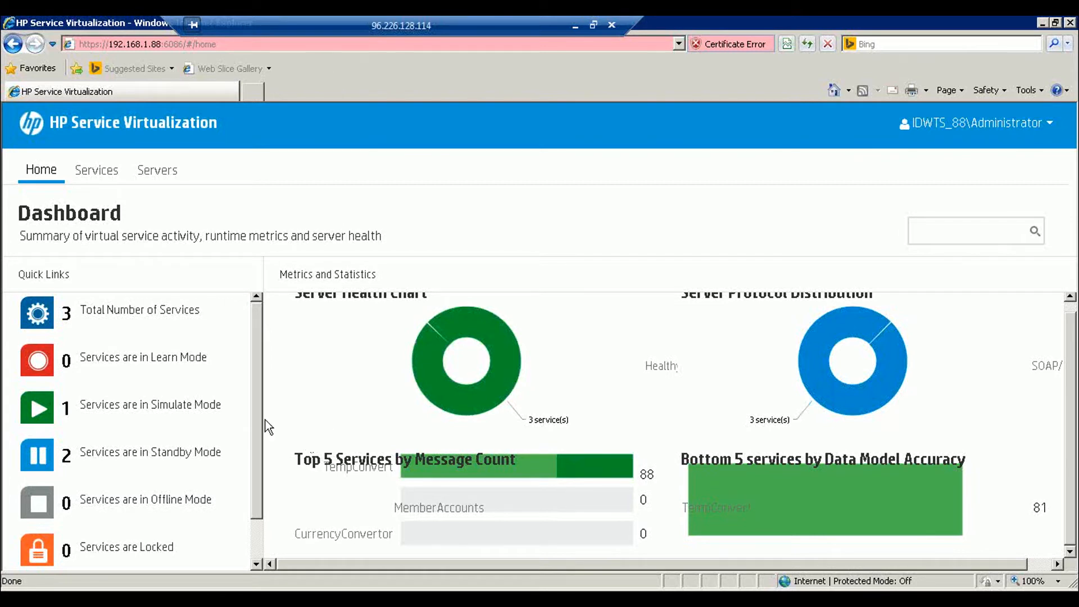
scroll(258, 426, "down", 1)
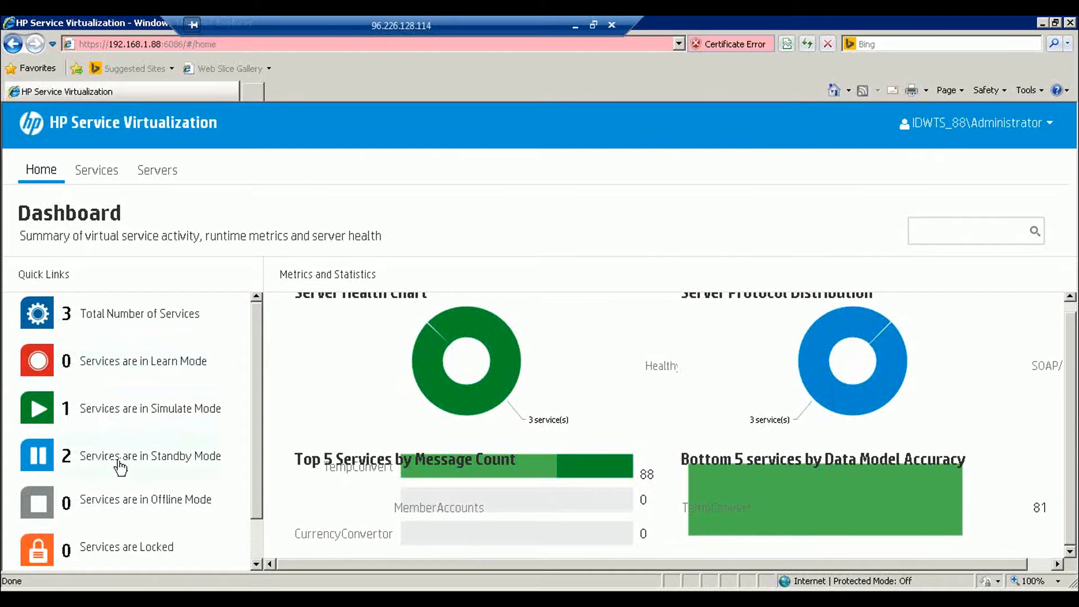
scroll(259, 480, "down", 1)
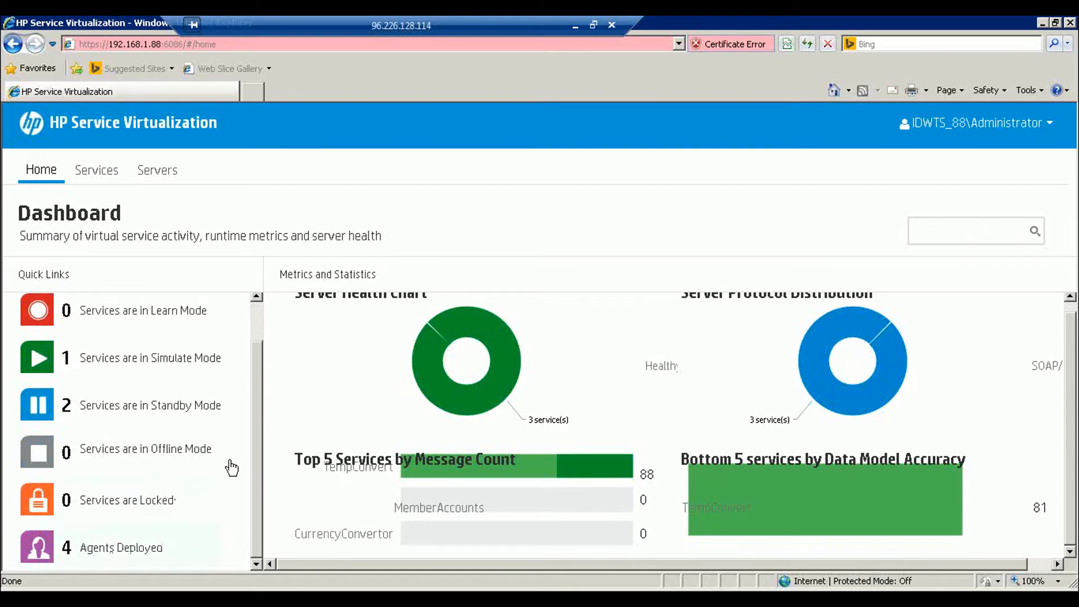
left_click(256, 297)
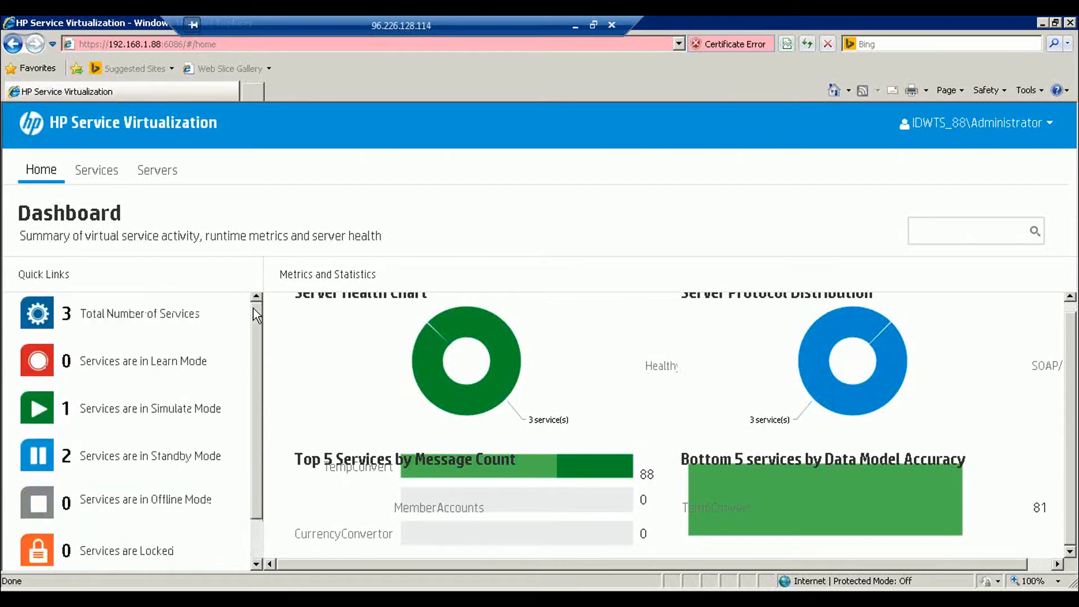
left_click(96, 170)
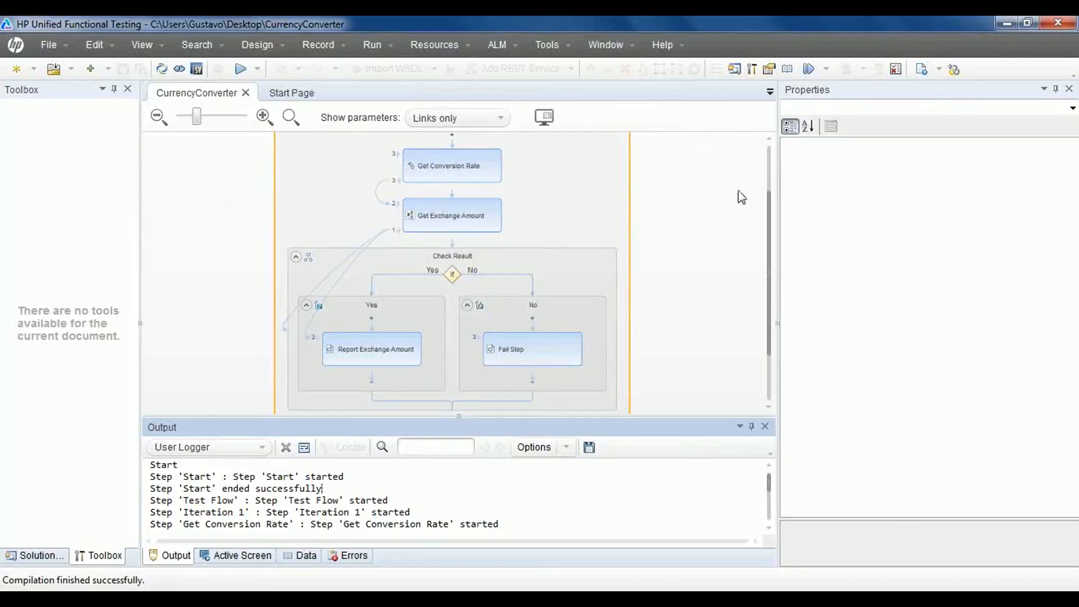
Step: Switch to HP Service Virtualization Designer, open the first recent CurrencyConvertor Virtualization Project, and select CurrencyConvertor Data Model as the data model
left_click_drag(769, 229, 768, 175)
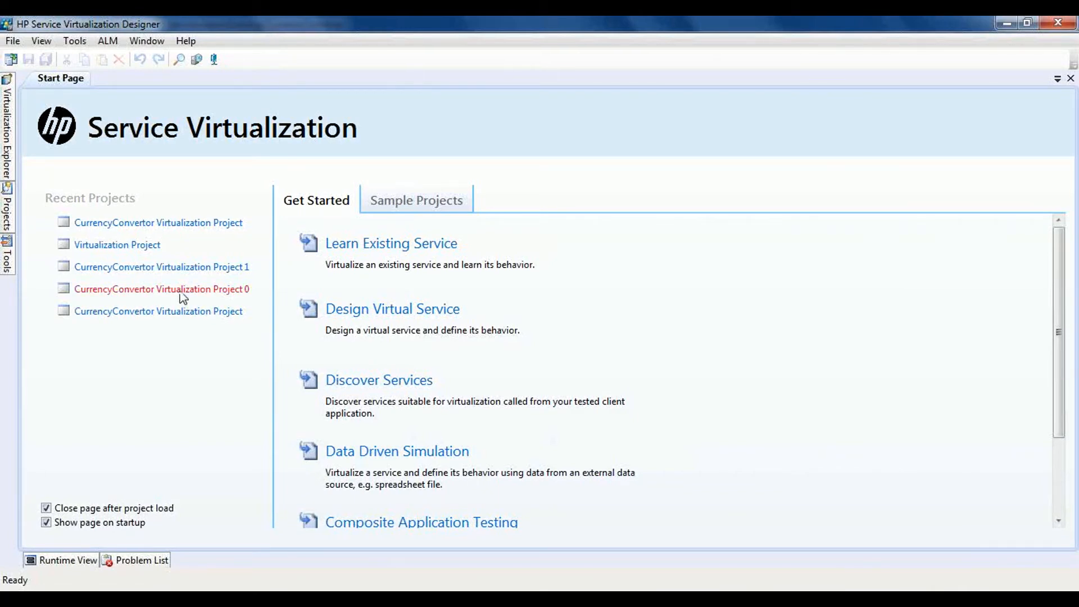
left_click(139, 224)
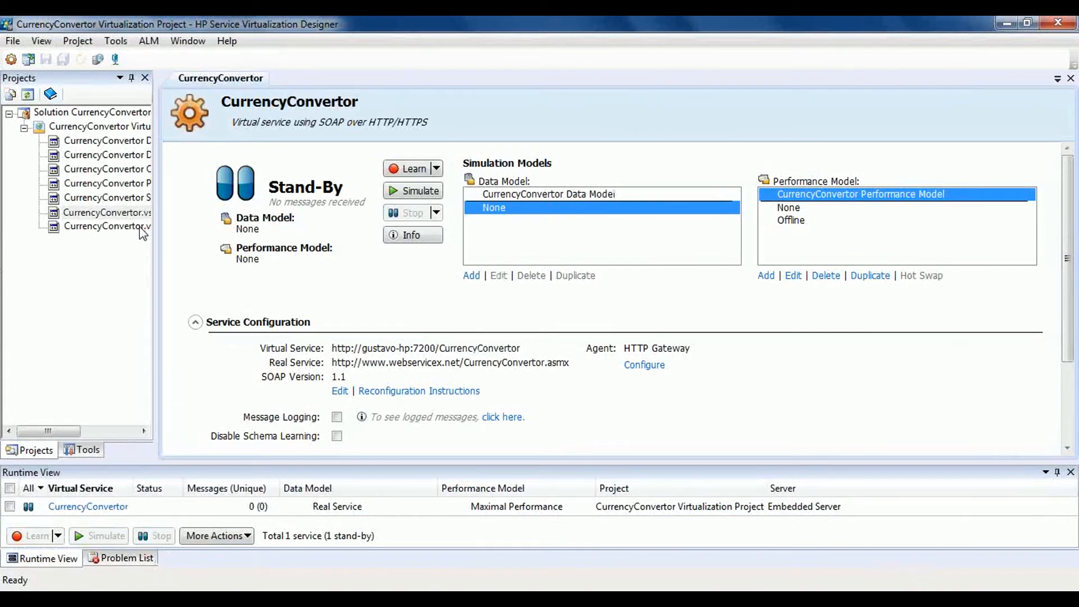
left_click(488, 194)
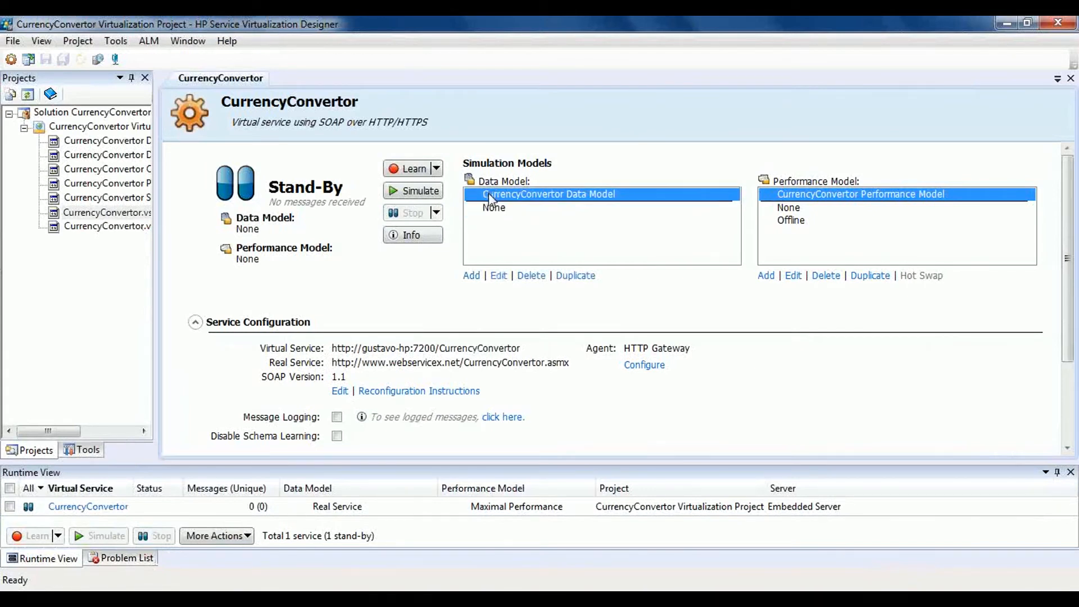
Step: Check the Learned Data rule in CurrencyConvertor Data Model, and switch the CurrencyConvertor service to learning mode
left_click(494, 275)
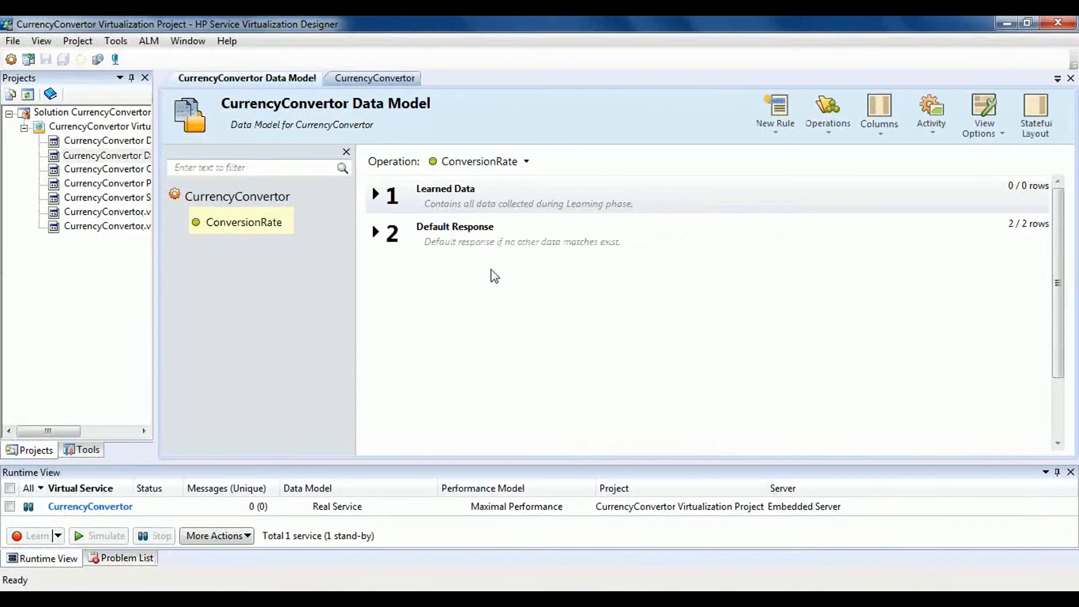
left_click(375, 194)
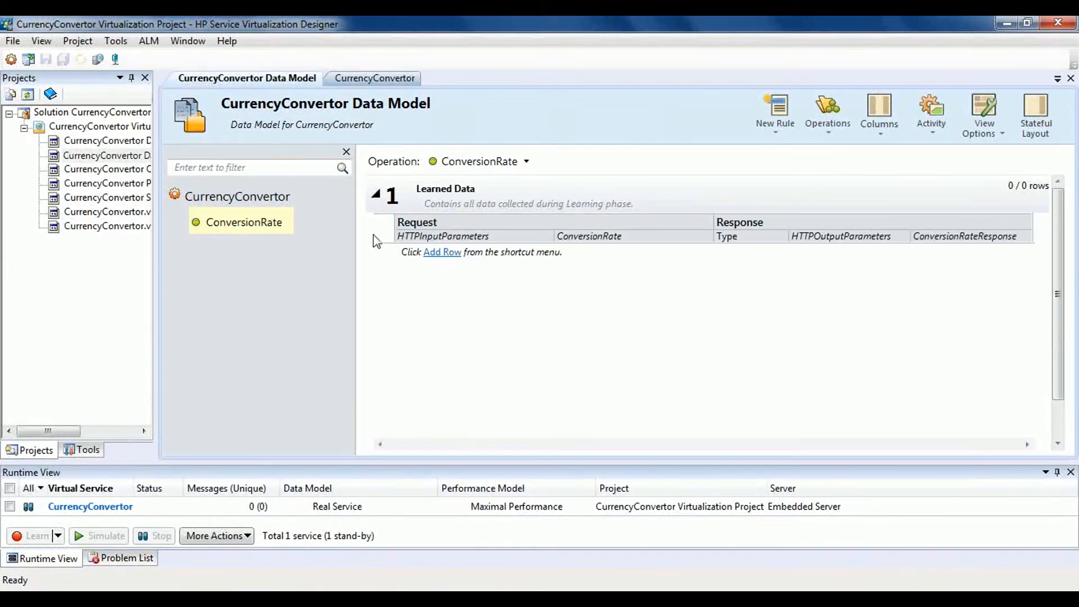
left_click(375, 194)
left_click(358, 82)
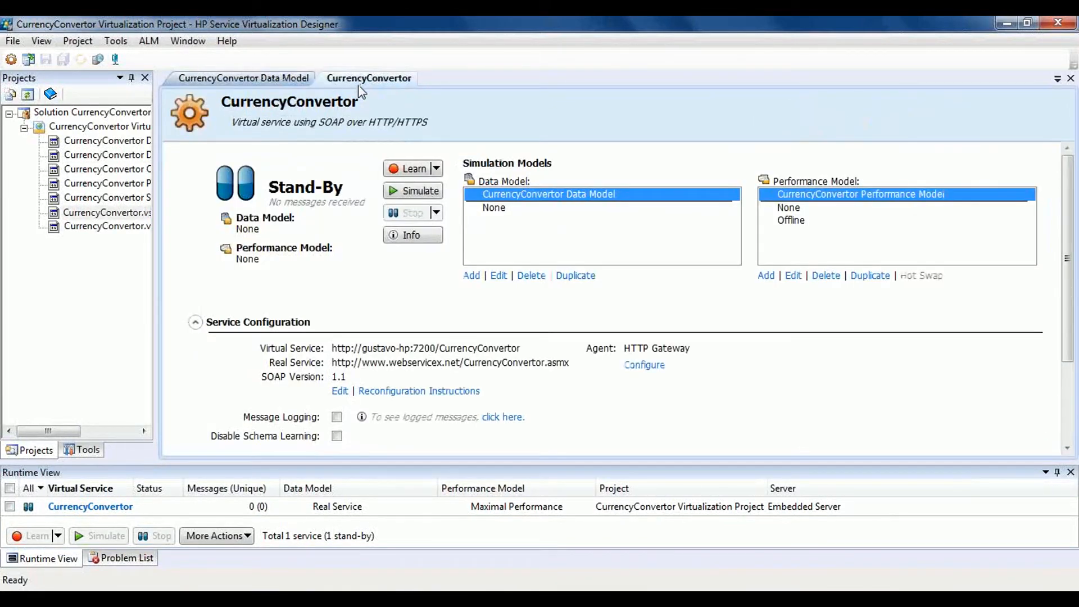
left_click(407, 169)
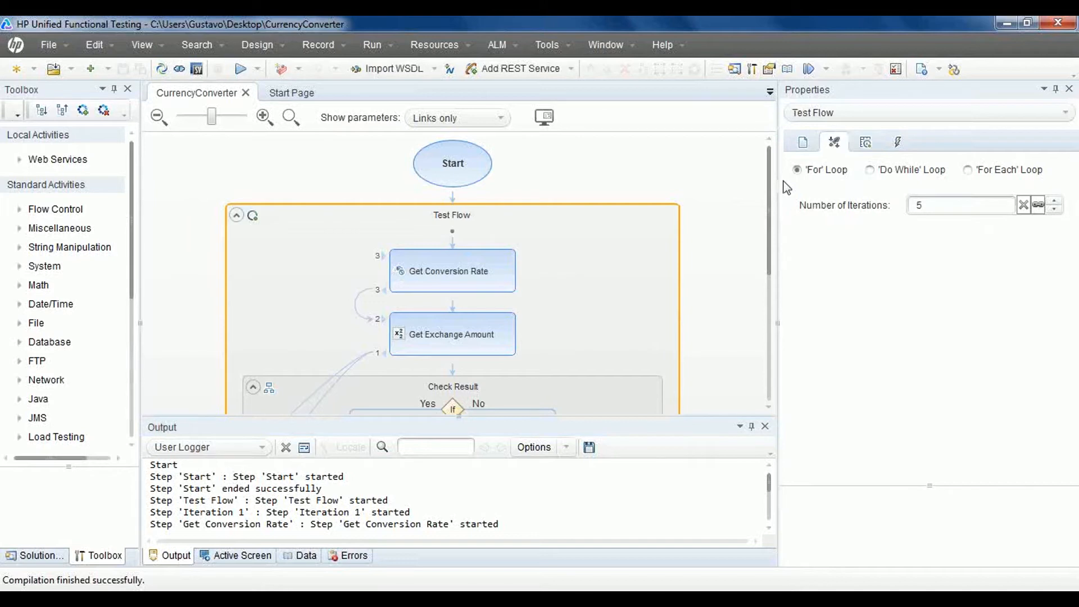
Step: Run the CurrencyConverter test in HP Unified Functional Testing, maximize the results viewer, and expand all nodes of the run results
left_click(239, 70)
key("Return")
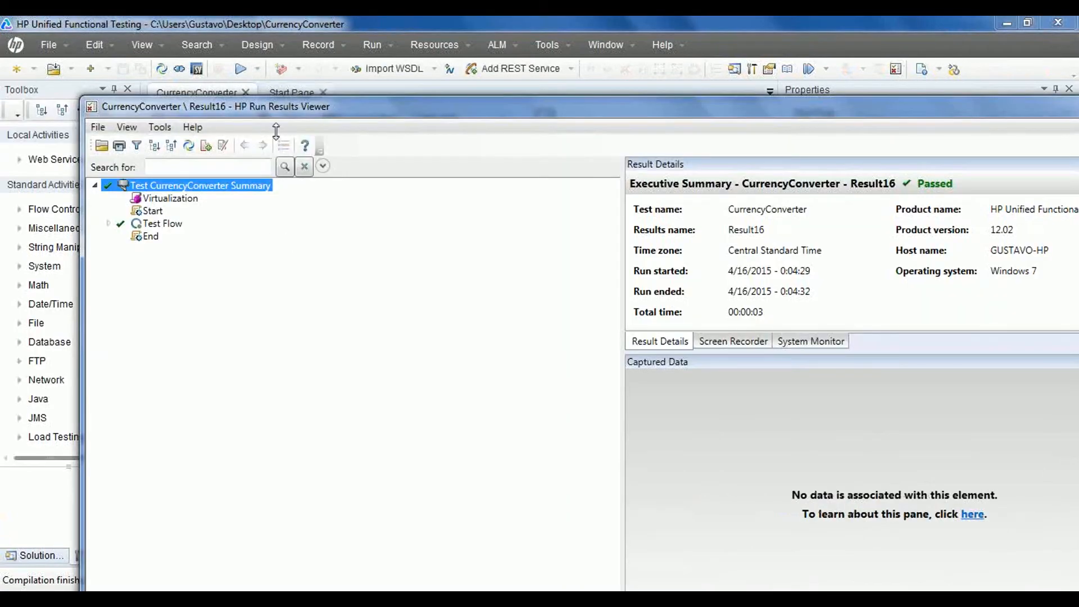
left_click_drag(267, 107, 207, 15)
left_click(85, 60)
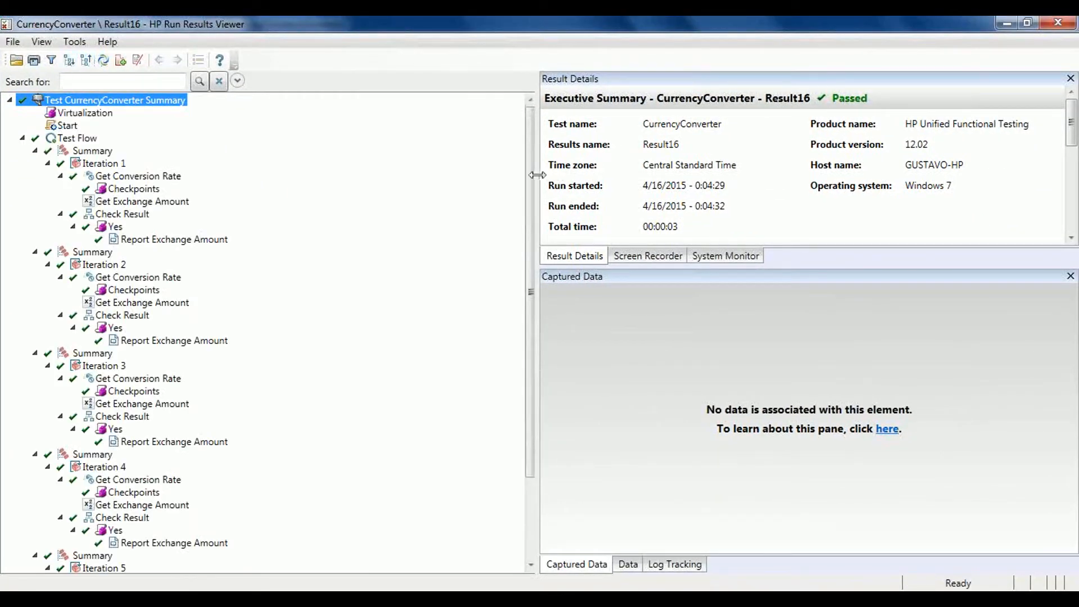
Step: Examine the run result iterations and captured data, close the results viewer, and return to HP Service Virtualization Designer
left_click_drag(530, 179, 529, 309)
left_click(118, 382)
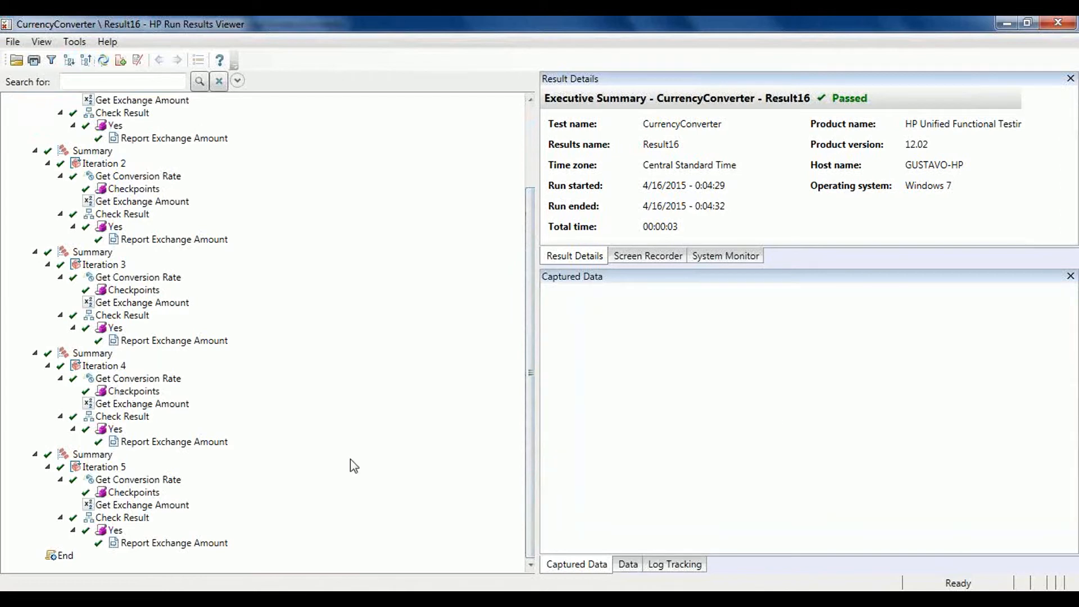
left_click_drag(1071, 336, 1074, 472)
left_click(1071, 25)
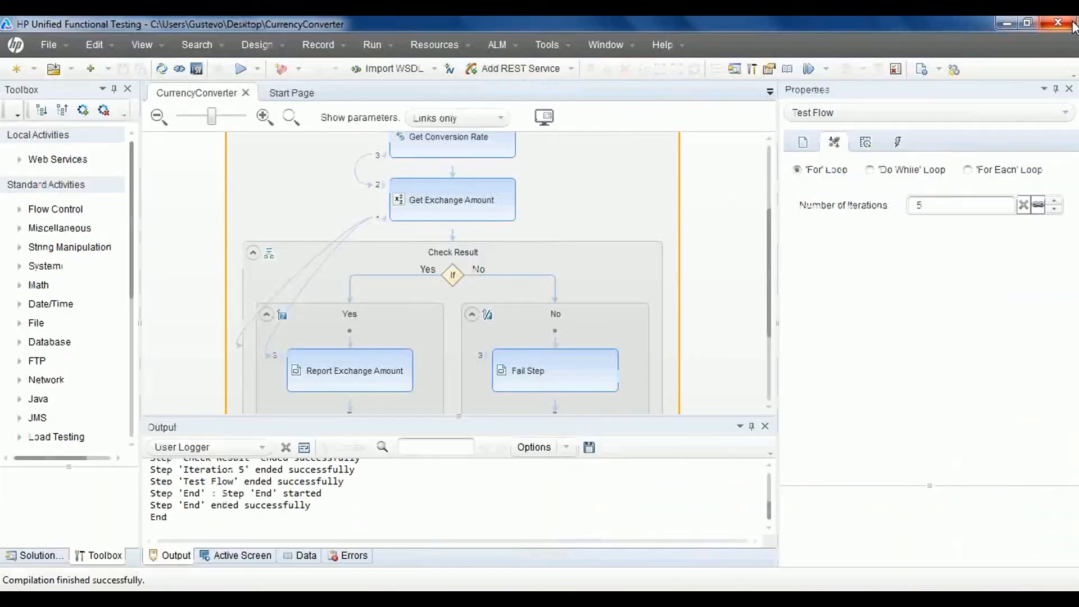
left_click(1044, 26)
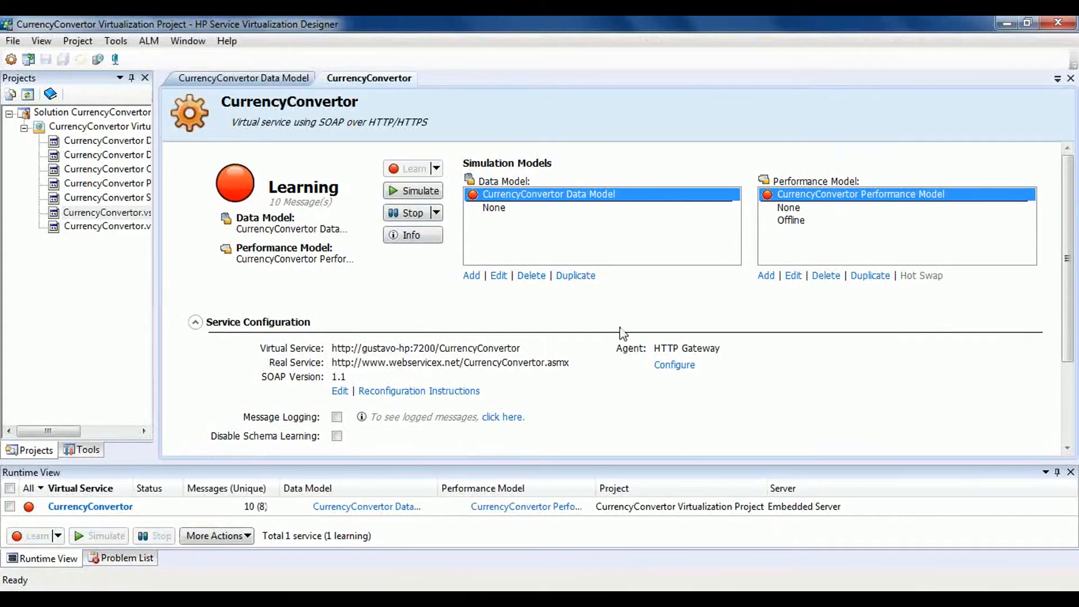
Step: Put the CurrencyConvertor service in stand-by and expand the Learned Data rule in CurrencyConvertor Data Model
left_click(409, 215)
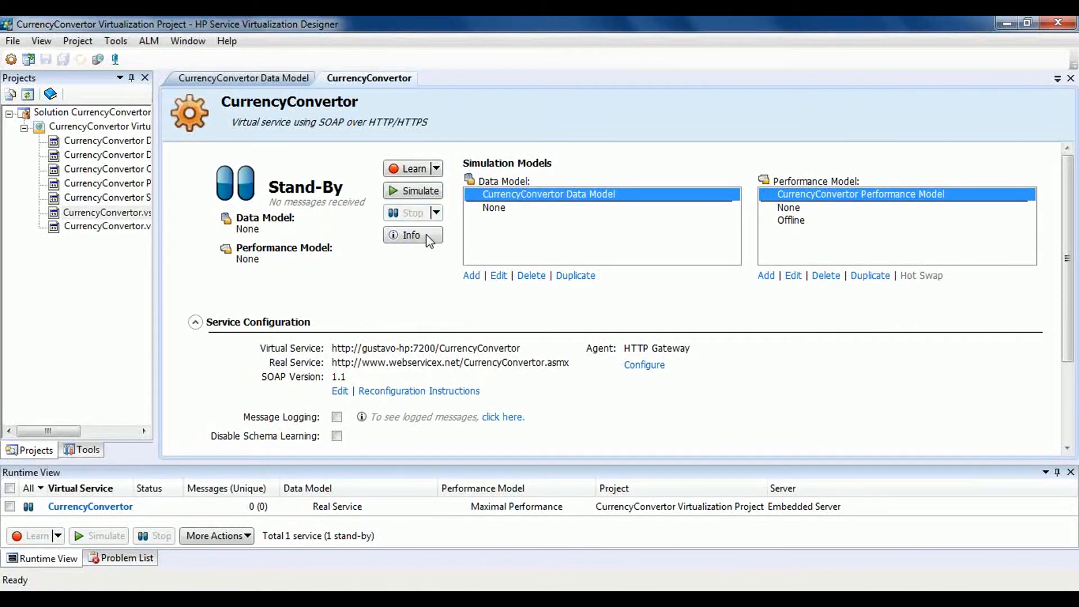
left_click(500, 275)
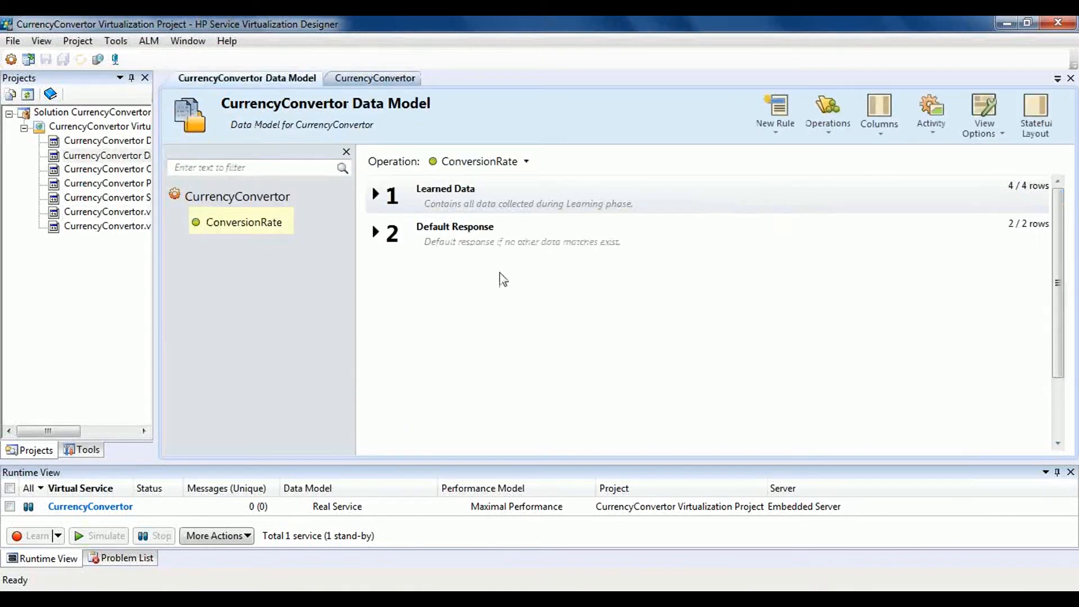
left_click(374, 195)
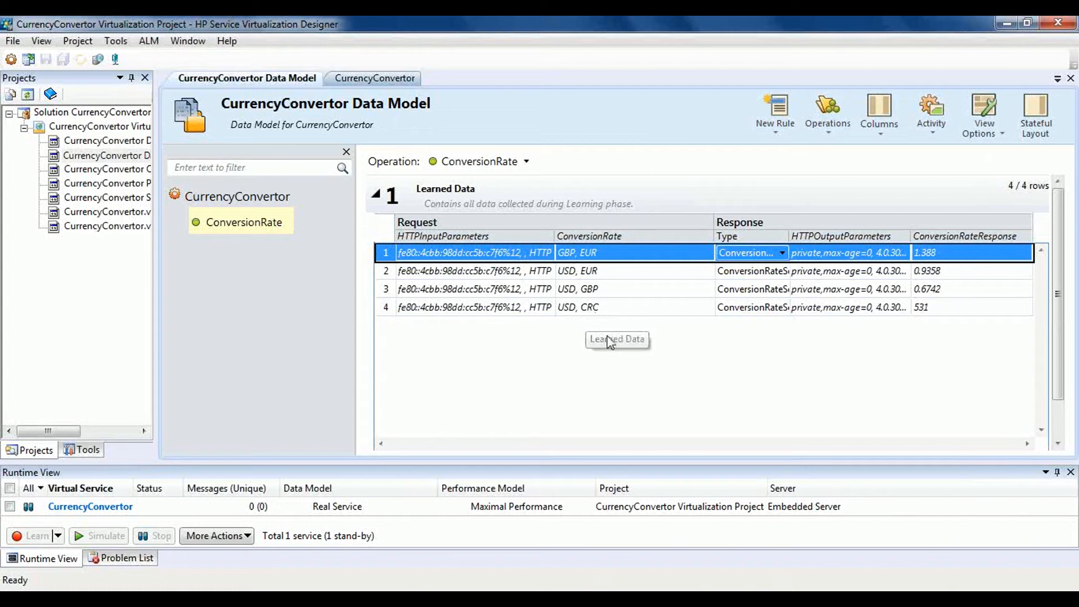
Step: Duplicate the USD, CRC row of the Learned Data rule by copying and pasting it as a new row
right_click(616, 352)
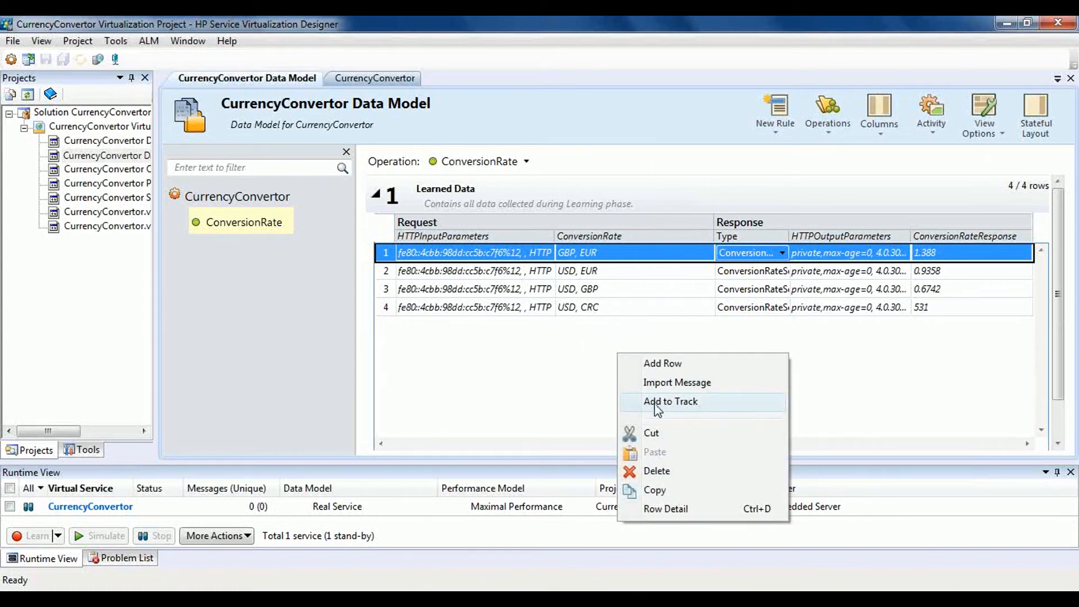
right_click(534, 311)
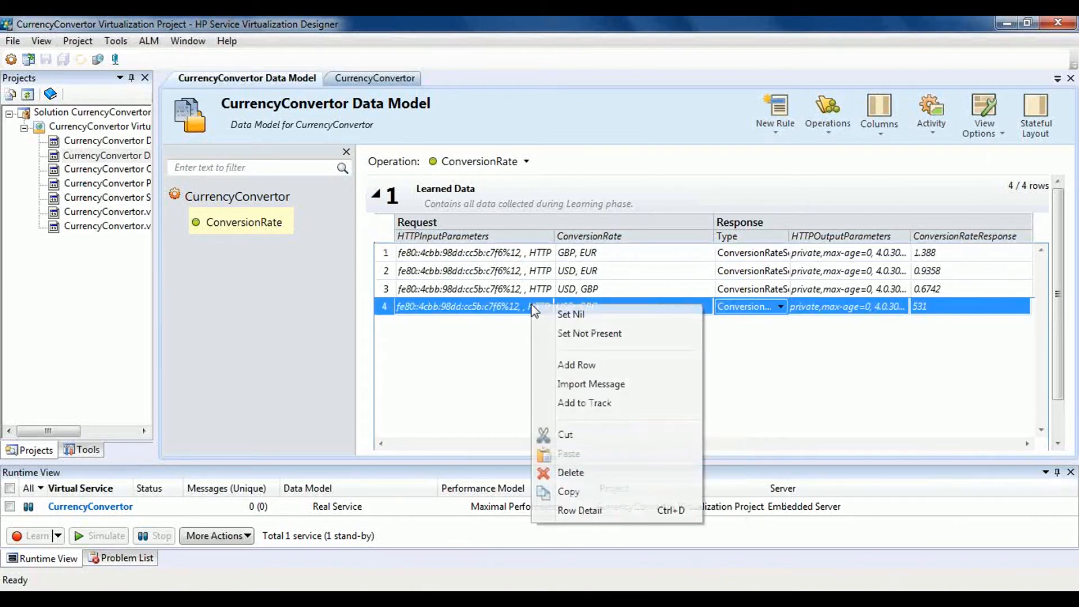
left_click(574, 493)
right_click(561, 415)
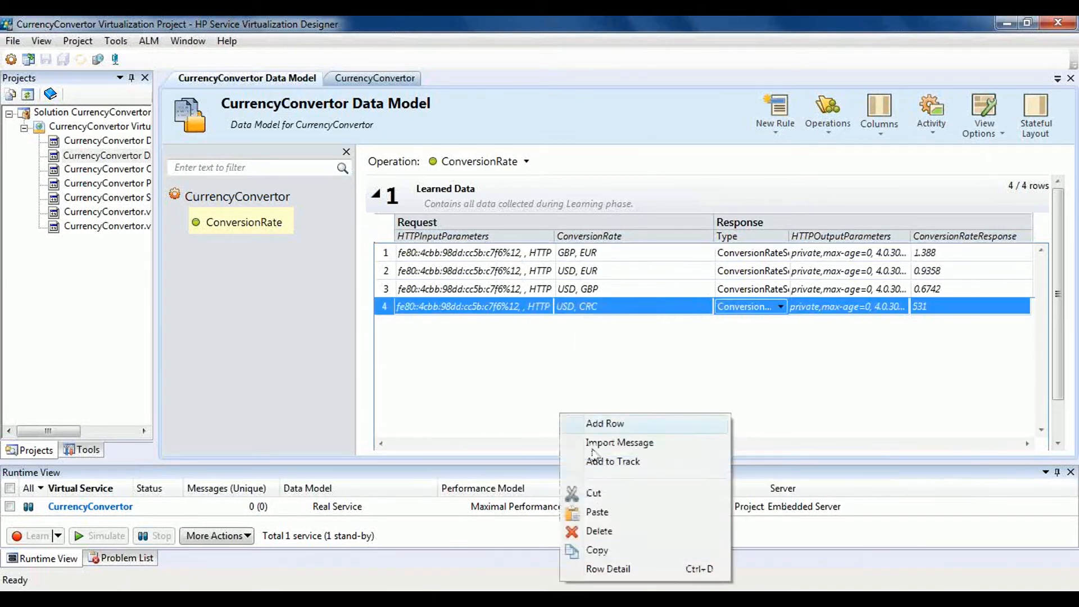
left_click(597, 512)
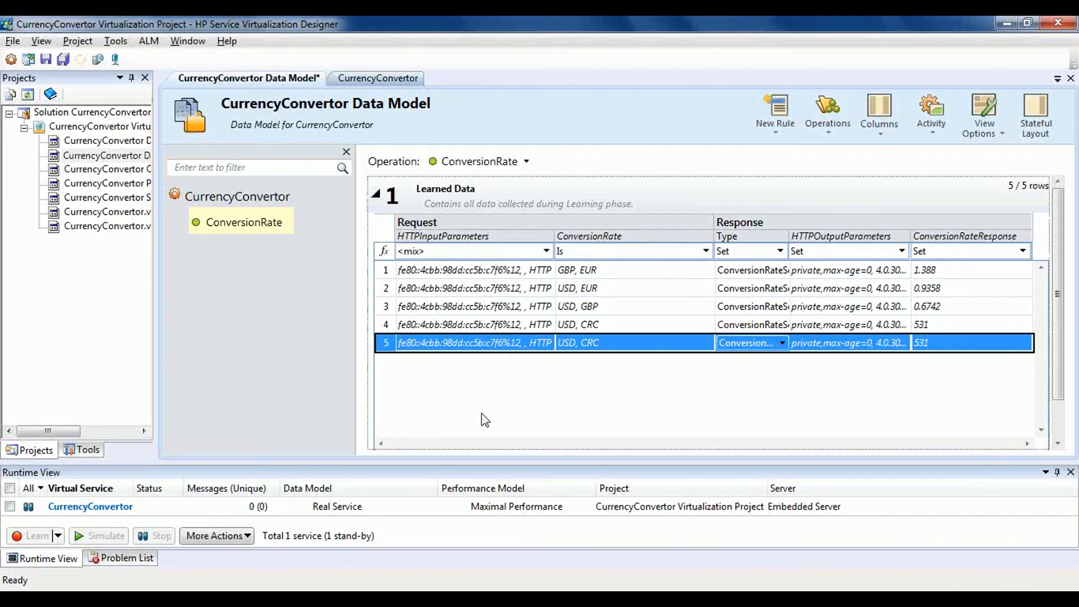
Step: Select ConversionRateSoapOut as the response type of the duplicated row and save the data model
left_click(750, 341)
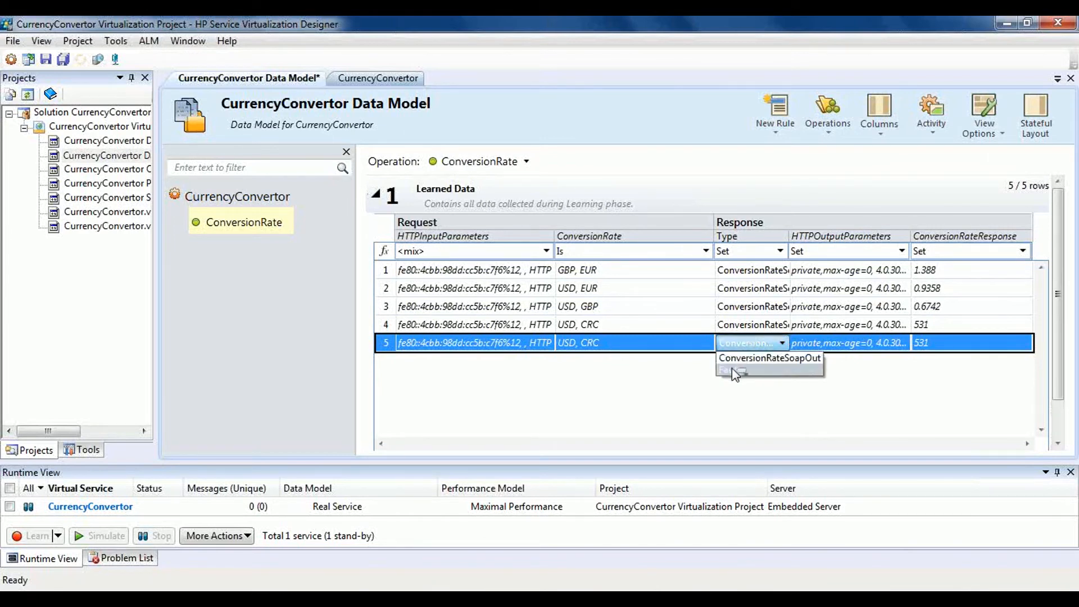
left_click(731, 369)
left_click(747, 348)
left_click(743, 358)
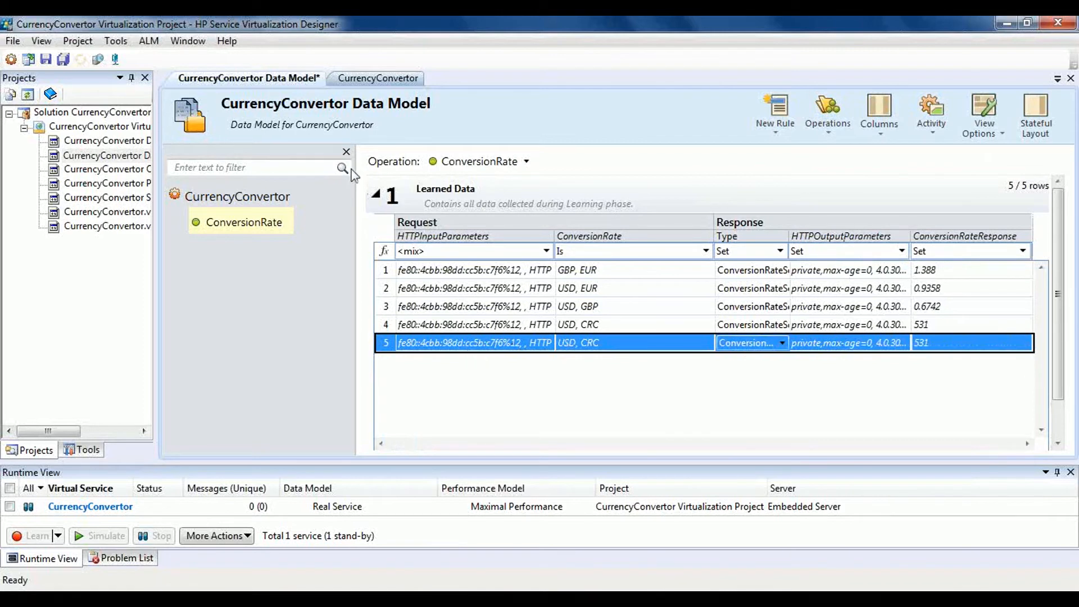
left_click(360, 79)
left_click(245, 79)
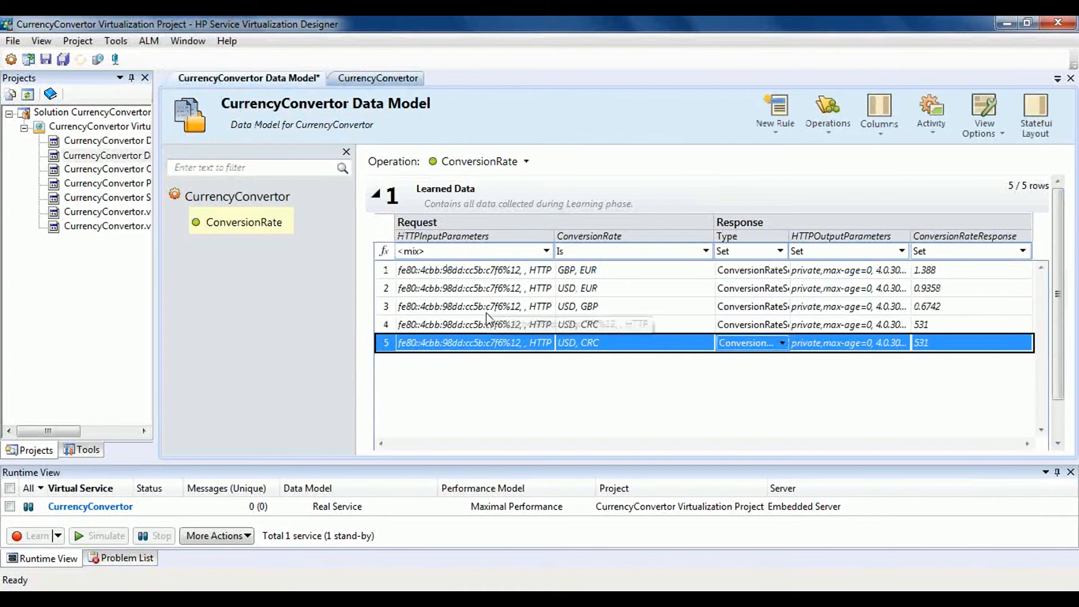
key("ctrl+s")
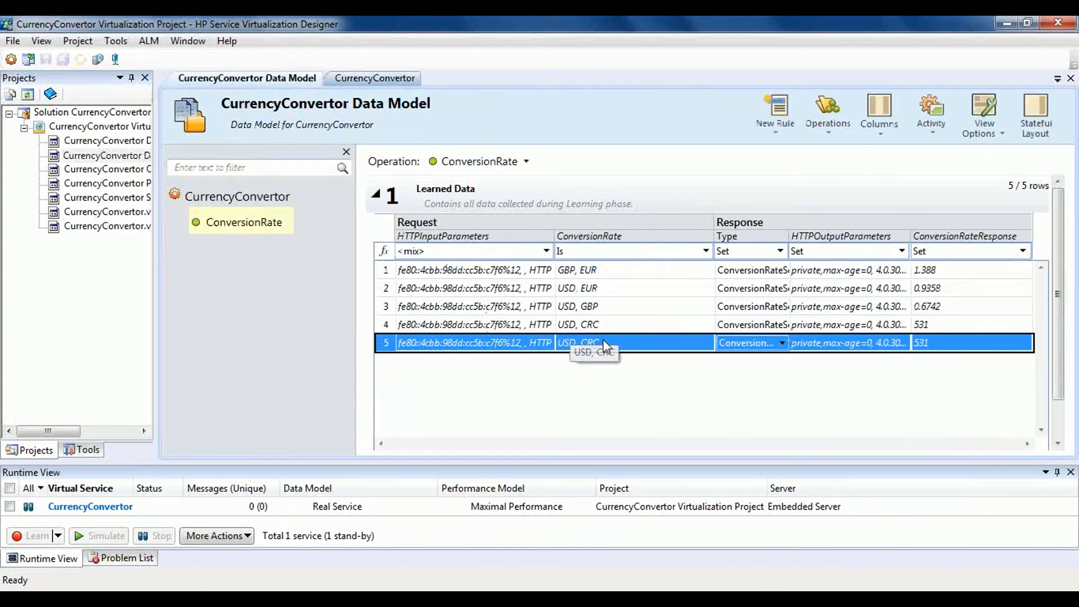
Step: Set the FromCurrency of the duplicated USD, CRC row in Learned Data to MOP
left_click(605, 354)
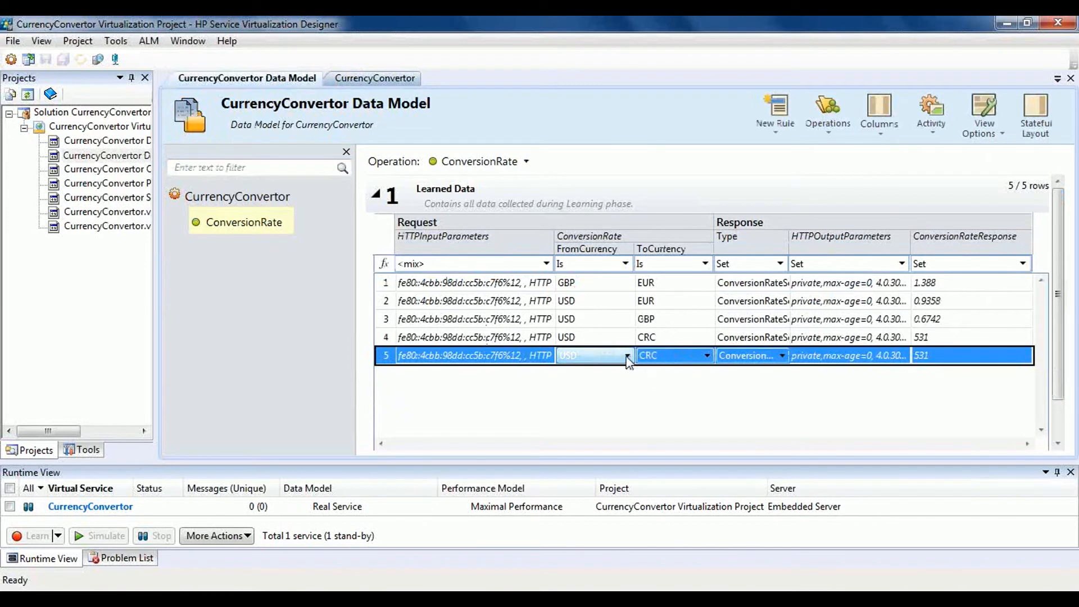
left_click(627, 356)
key("Down")
key("Down")
key("Down")
key("Down")
key("Down")
key("Down")
key("Down")
key("Down")
key("Down")
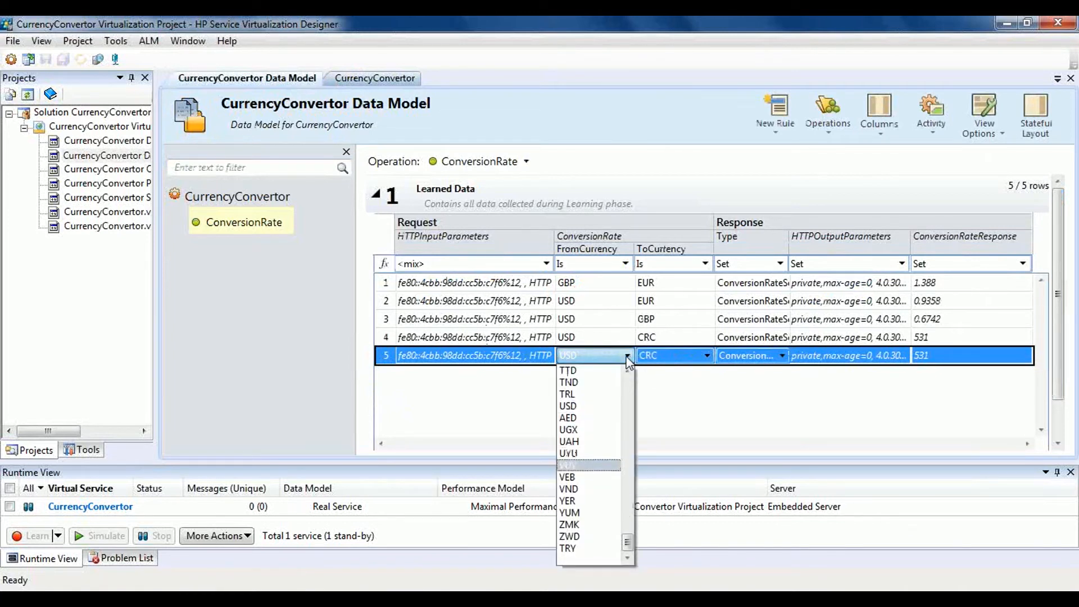
key("Up")
key("Up")
key("Up")
key("Up")
key("Up")
key("Up")
key("Up")
key("Up")
key("Up")
key("Up")
key("Up")
key("Up")
key("Up")
key("Up")
key("Up")
key("Up")
key("Up")
key("Up")
key("Up")
key("Up")
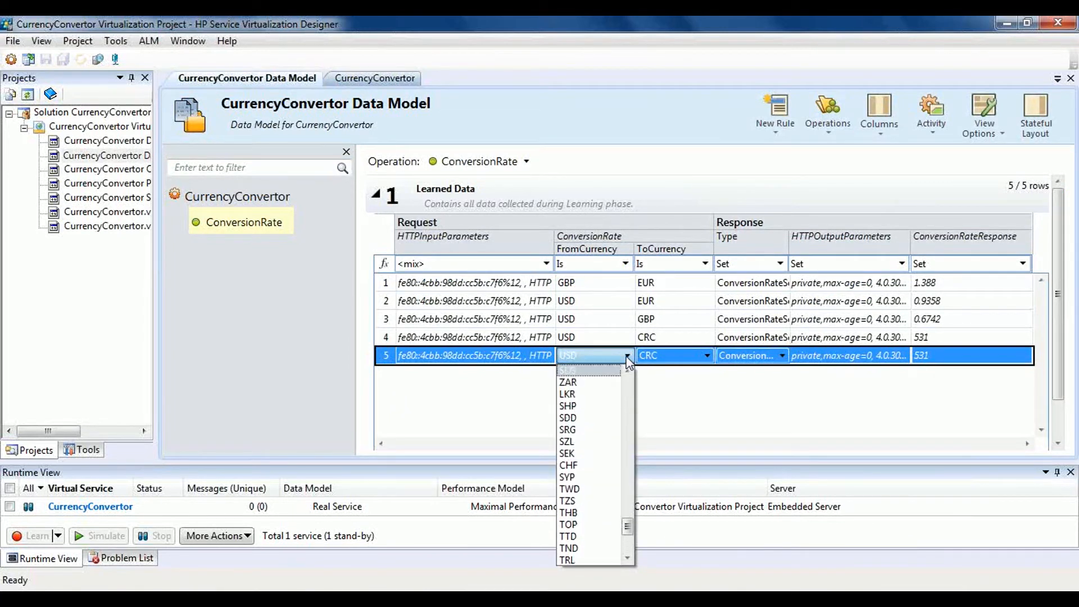
key("Up")
key("Up")
key("Up")
key("Up")
key("Up")
key("Up")
key("Up")
key("Up")
key("Up")
key("Up")
key("Up")
key("Up")
key("Up")
key("Up")
key("Up")
key("Up")
key("Up")
key("Up")
key("Up")
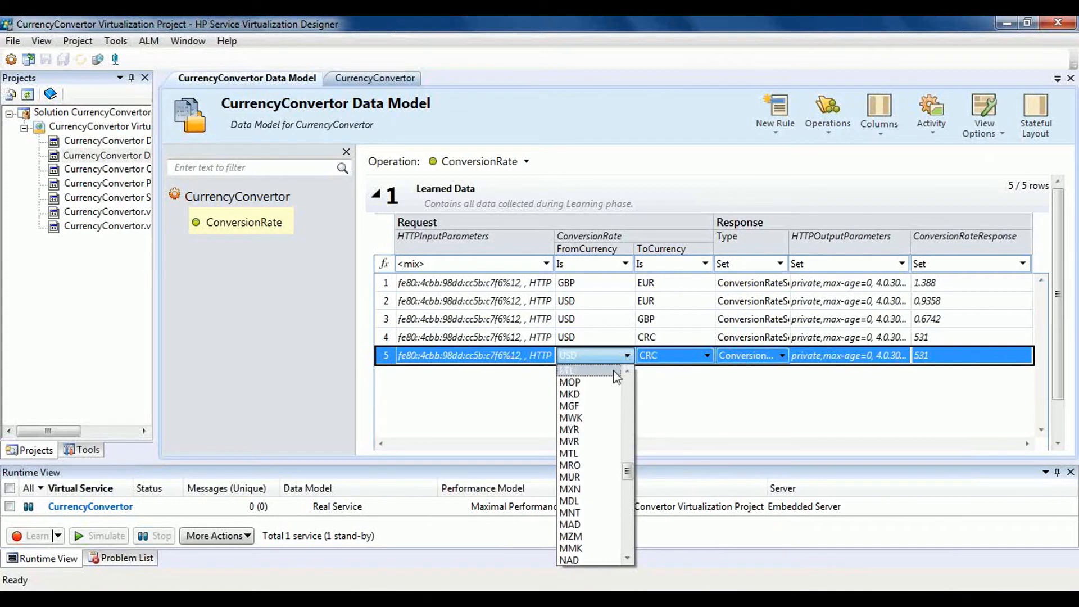
left_click(582, 384)
Step: Set the MOP row's ConversionRateResult to 898989, save the data model, and close it
left_click(933, 353)
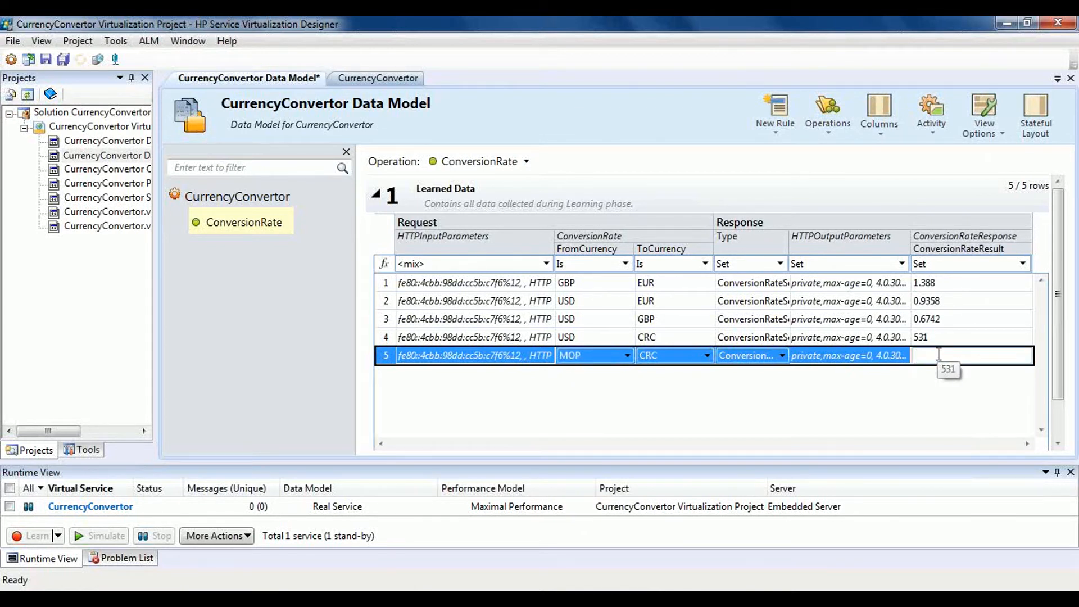
type("898989")
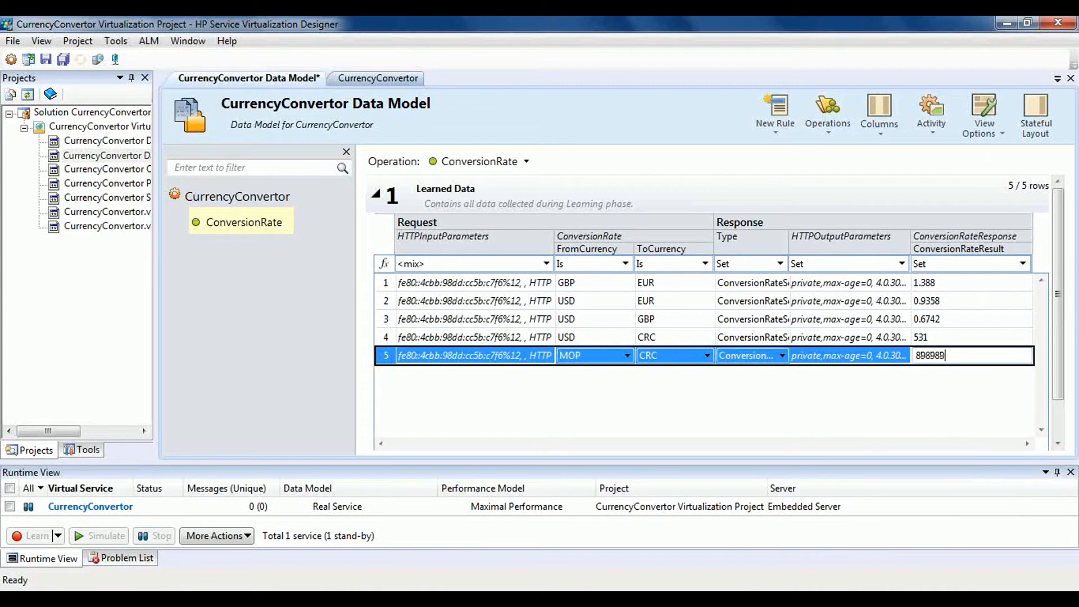
key("Return")
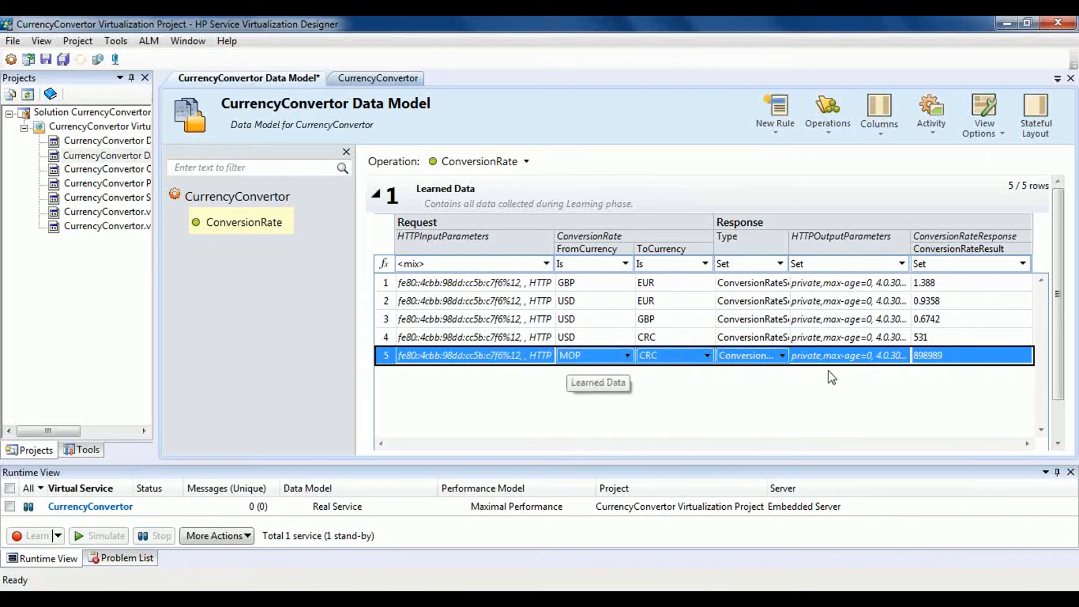
right_click(855, 349)
left_click(886, 358)
key("ctrl+s")
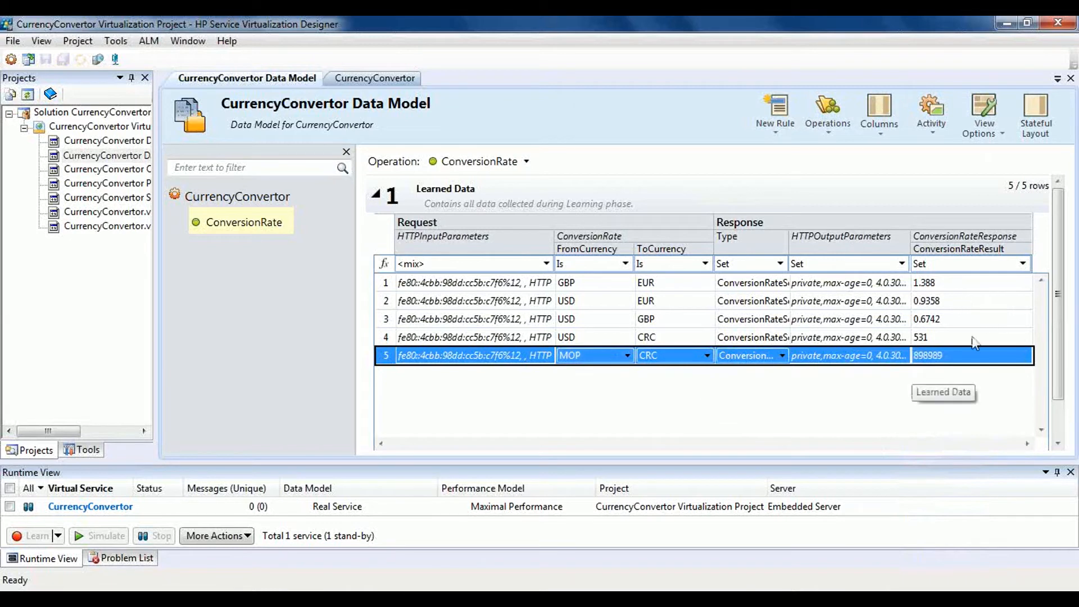
left_click(1072, 80)
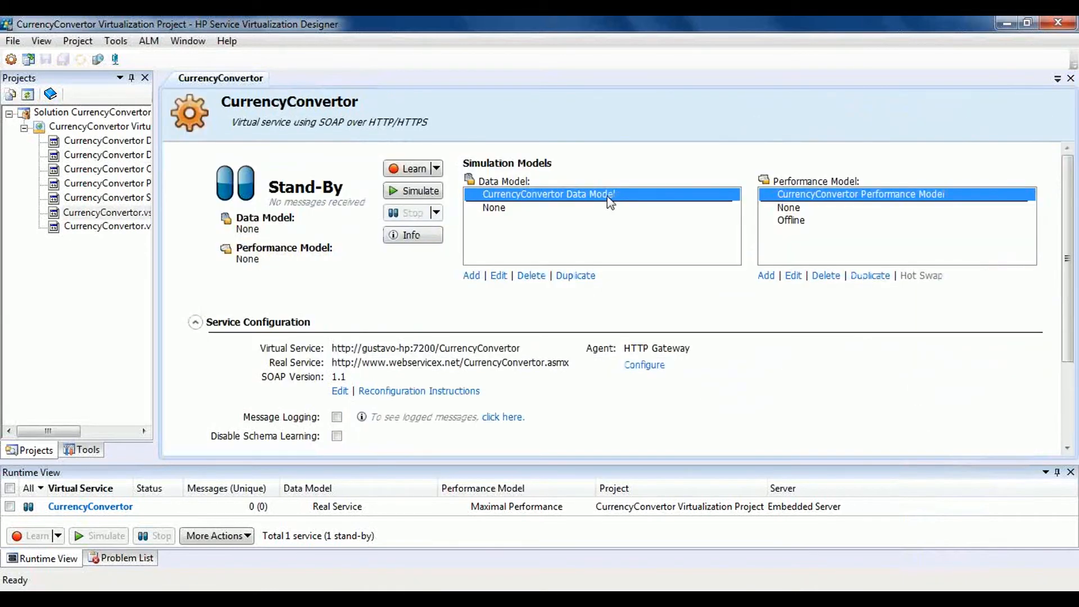
Step: Switch the CurrencyConvertor service to simulation and run the CurrencyConverter test in HP Unified Functional Testing
left_click(416, 194)
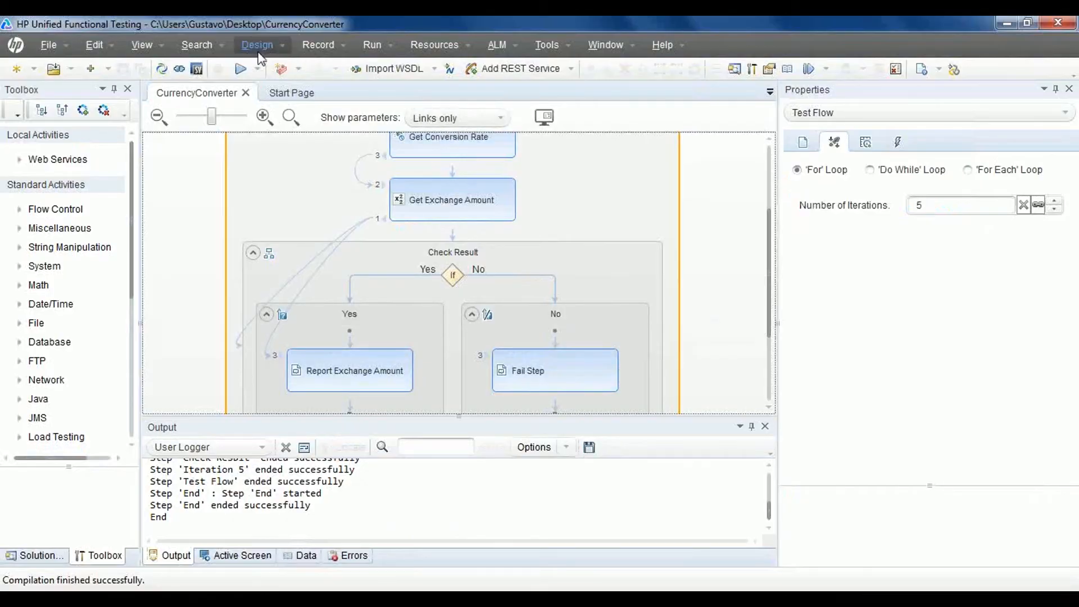
left_click(240, 68)
left_click(623, 355)
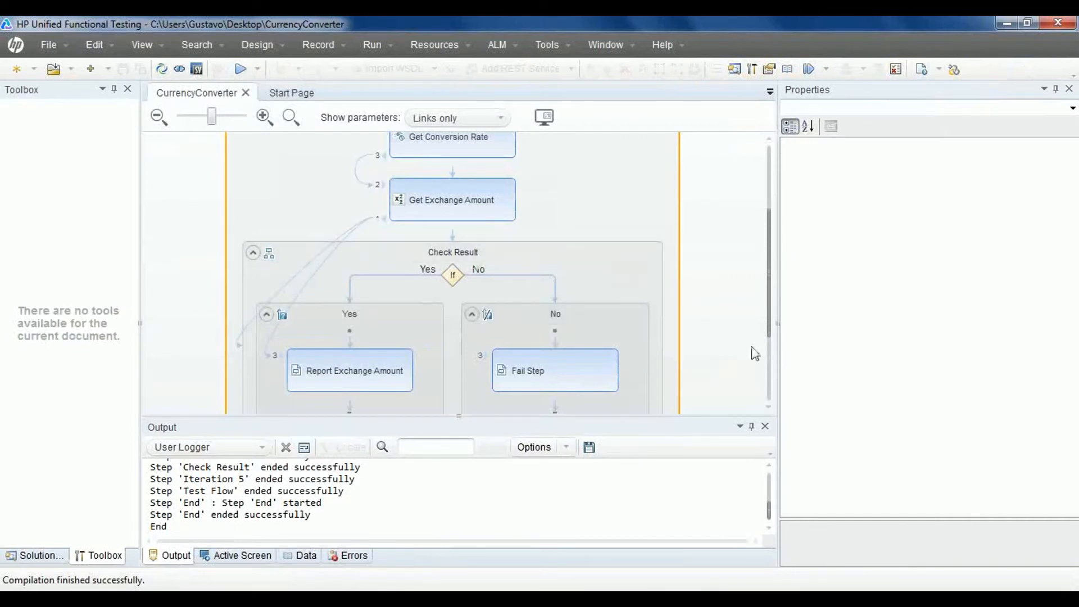
left_click(896, 69)
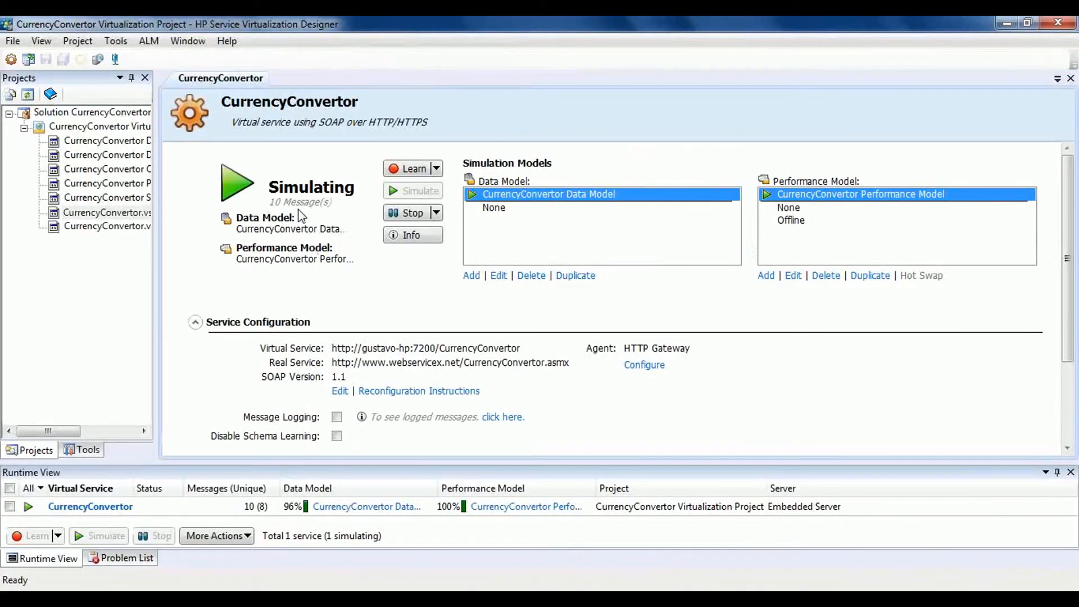
Step: Check the simulated service's message count in Designer, and expand Result17 in the results viewer down to Iteration 1's Get Conversion Rate
mouse_move(296, 213)
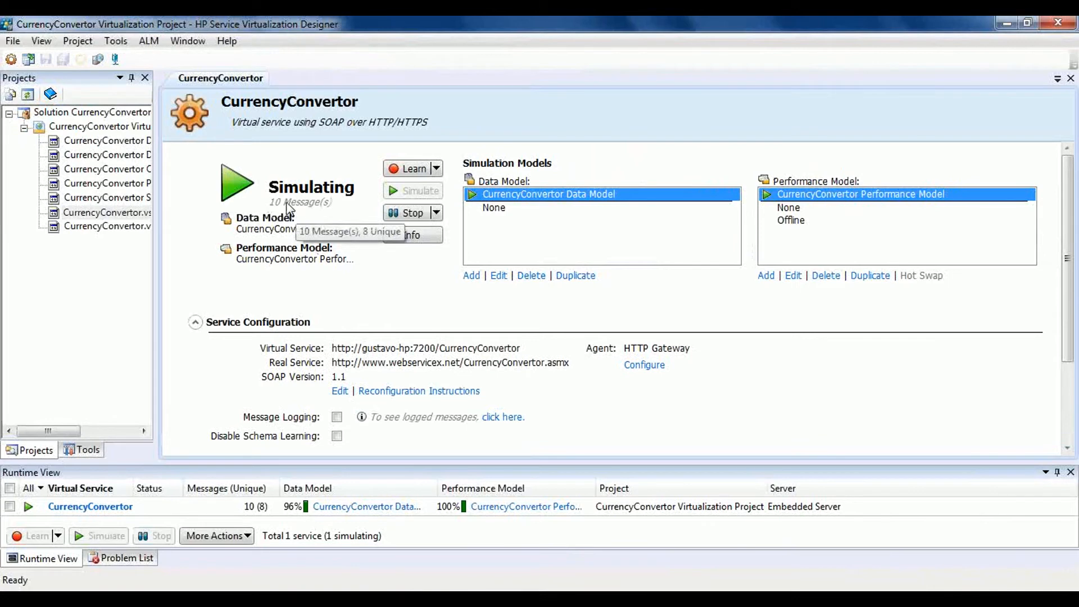
mouse_move(411, 597)
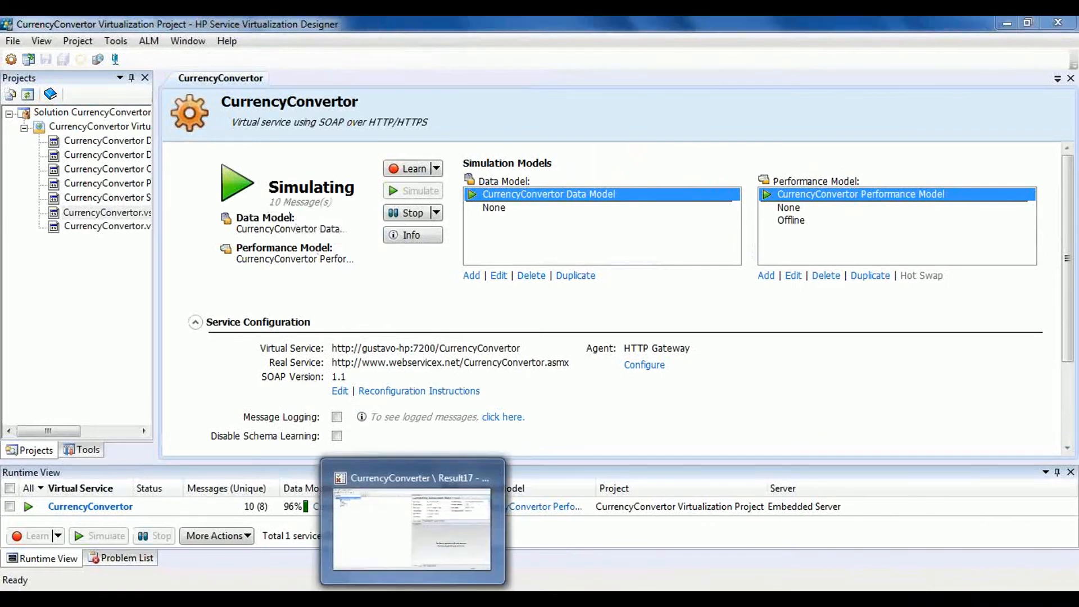
left_click(341, 501)
left_click(59, 138)
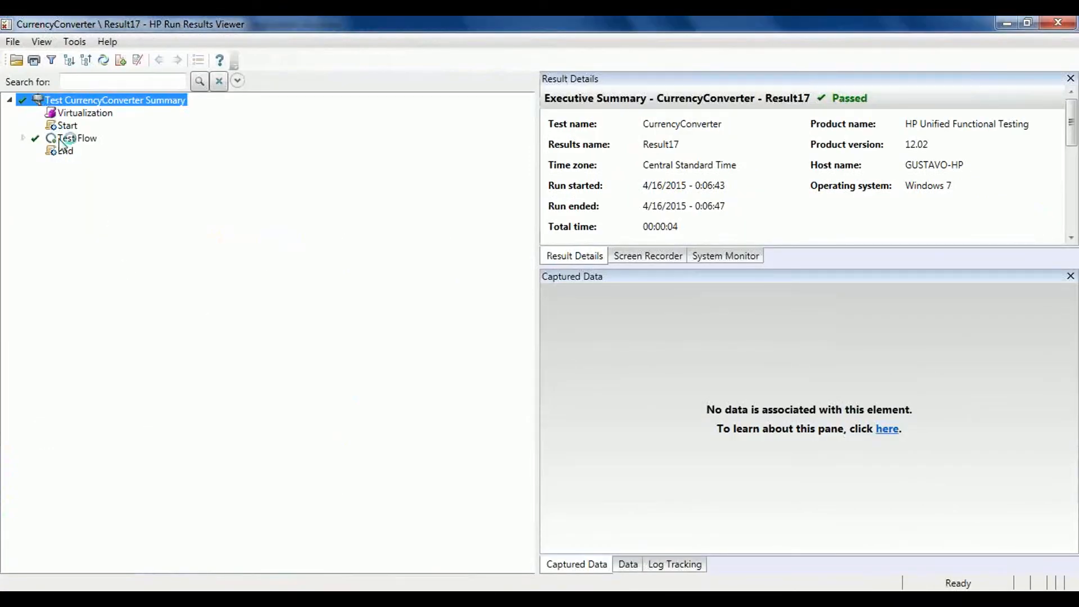
key("Right")
key("Right")
key("Right")
key("Right")
key("Right")
key("Right")
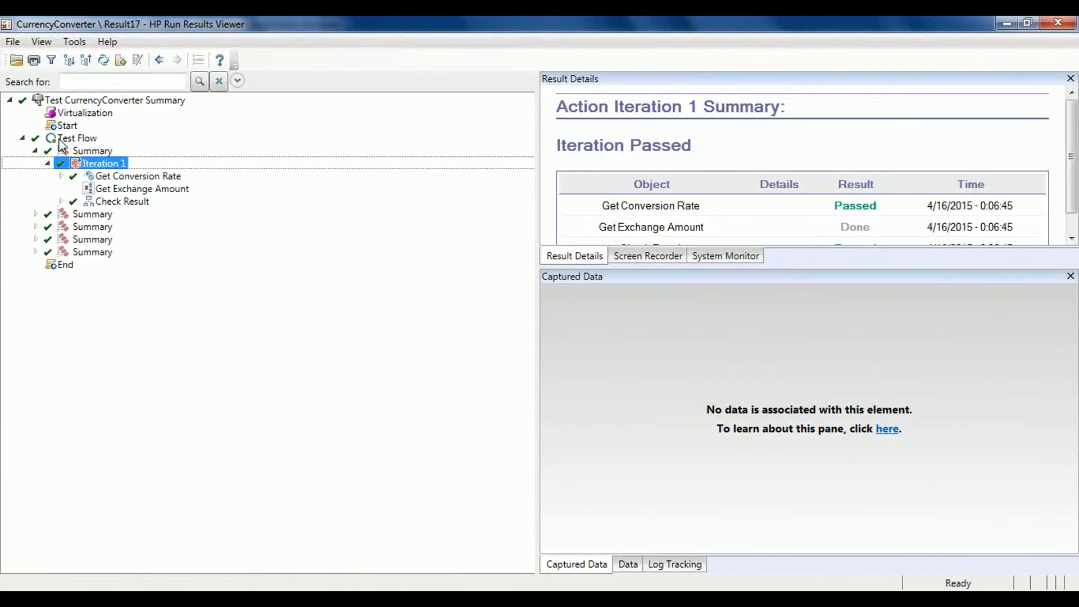
Step: Examine the ConversionRateResult in the captured SOAP response of Get Conversion Rate and close the results viewer
left_click_drag(1071, 332, 1076, 479)
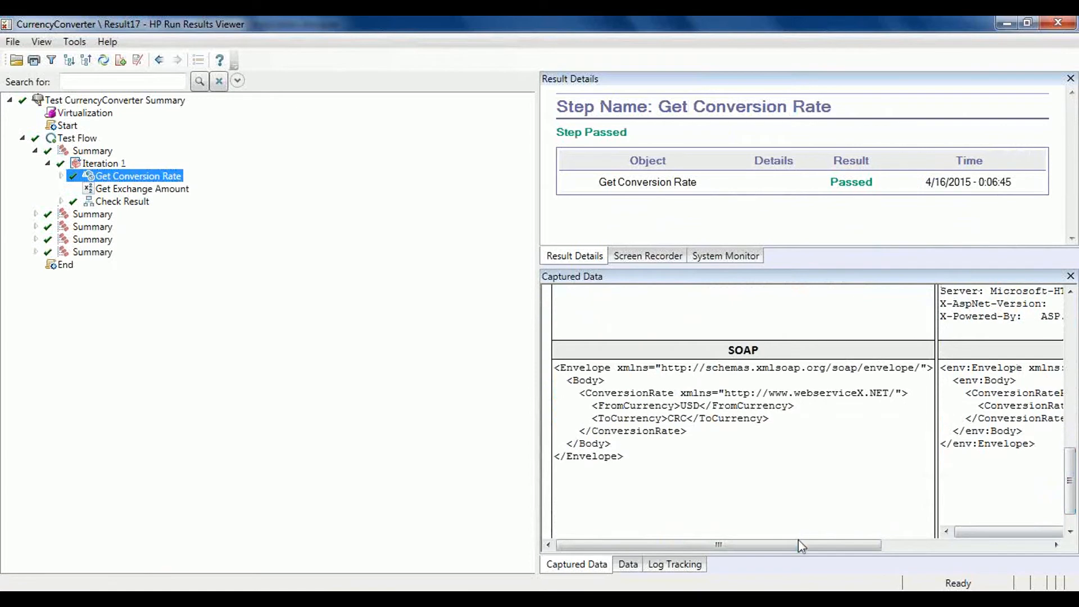
left_click_drag(799, 541, 930, 550)
double_click(918, 409)
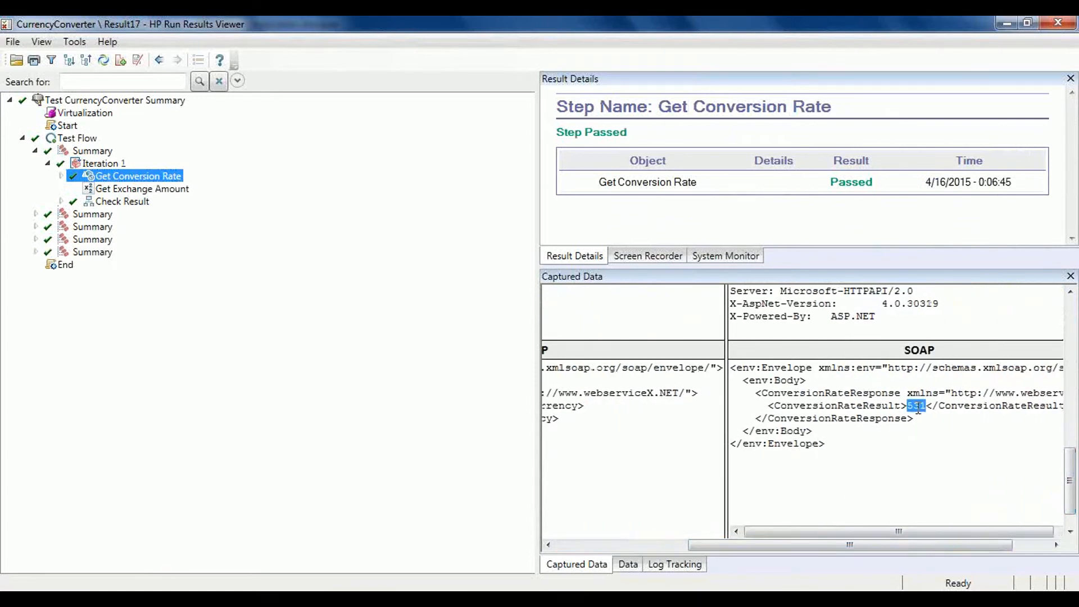
left_click(1059, 24)
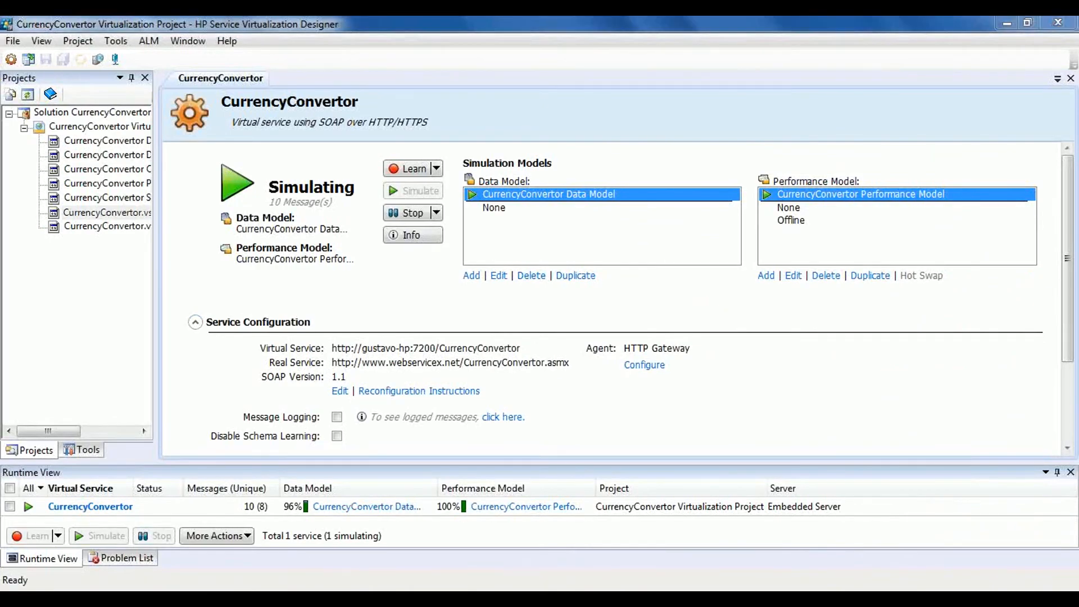
key("alt+Tab")
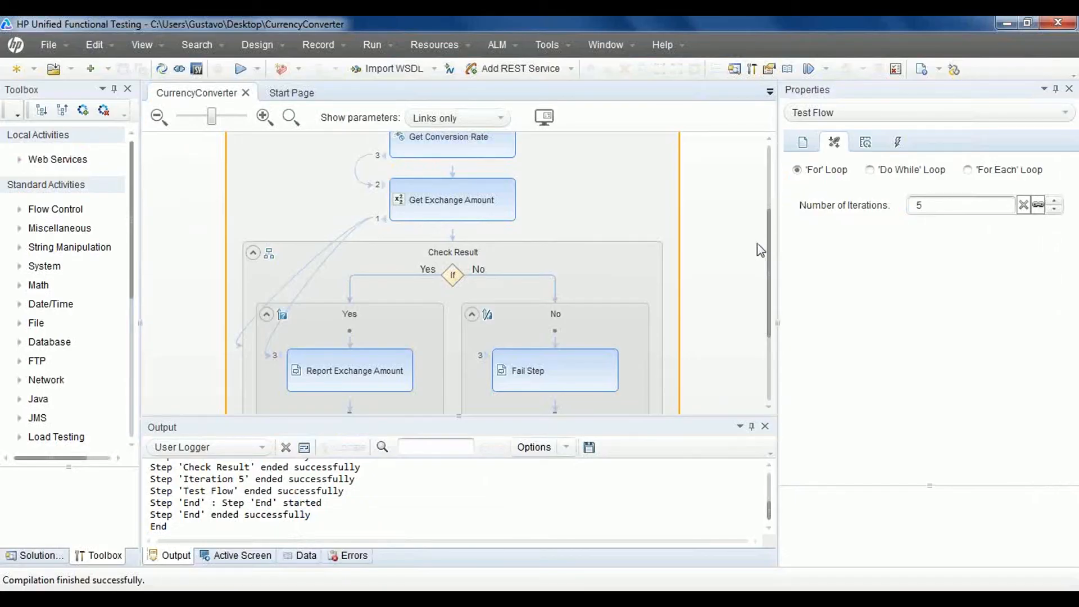
scroll(760, 249, "up", 5)
key("alt+Tab")
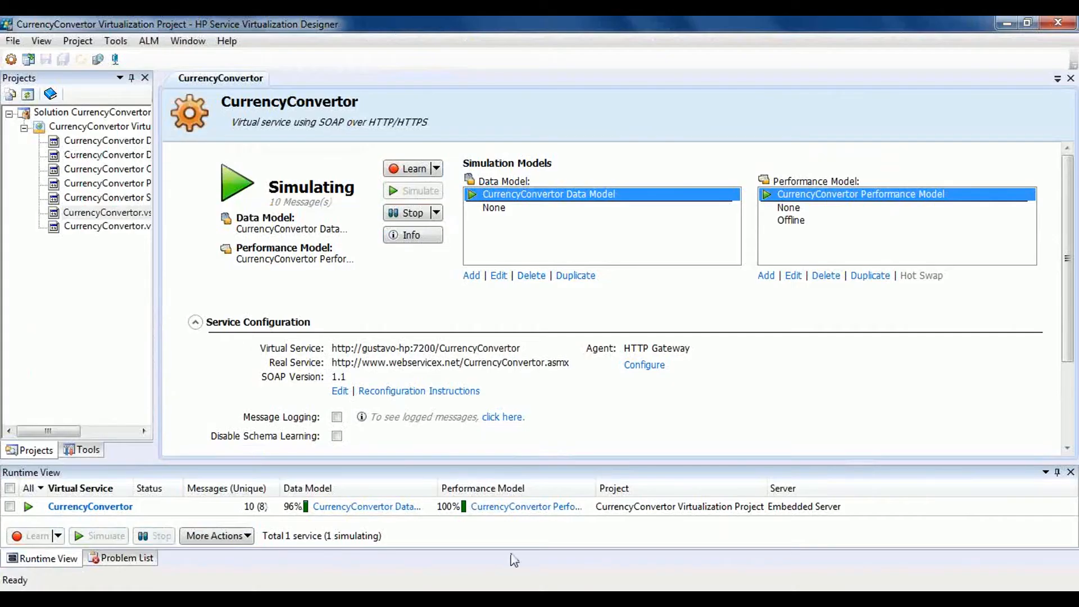
Step: Duplicate the CurrencyConvertor Data Model as Copy of CurrencyConvertor Data Model and open the copy for editing
left_click(573, 275)
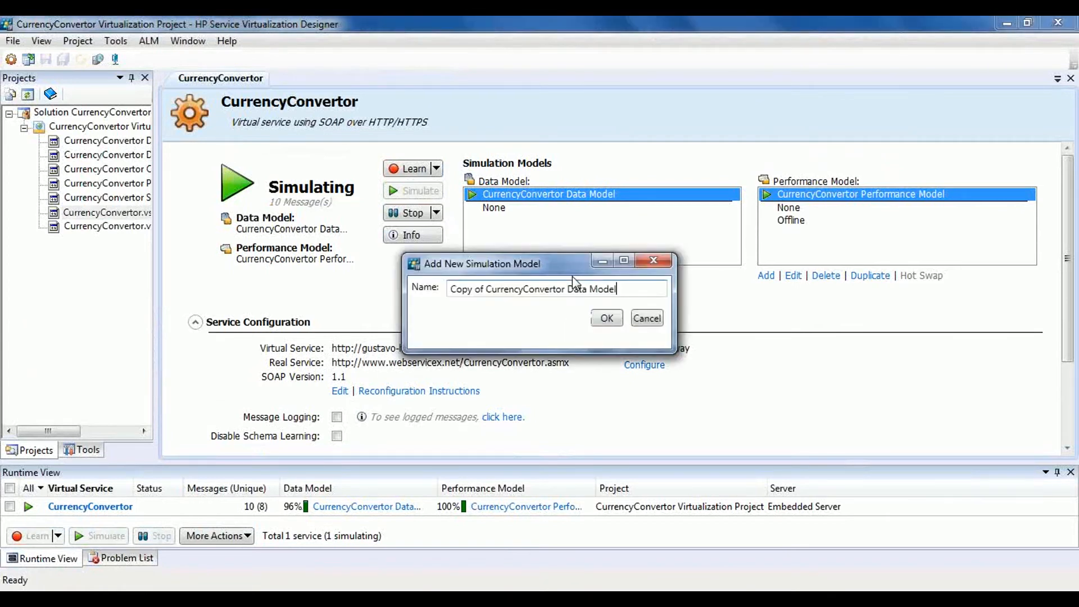
left_click(605, 319)
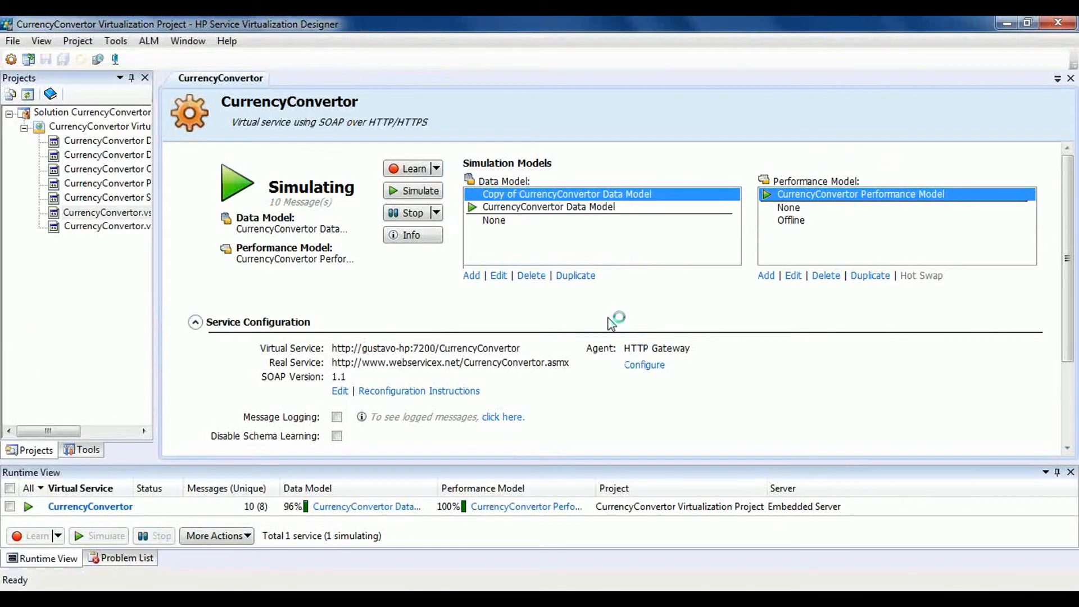
left_click(499, 275)
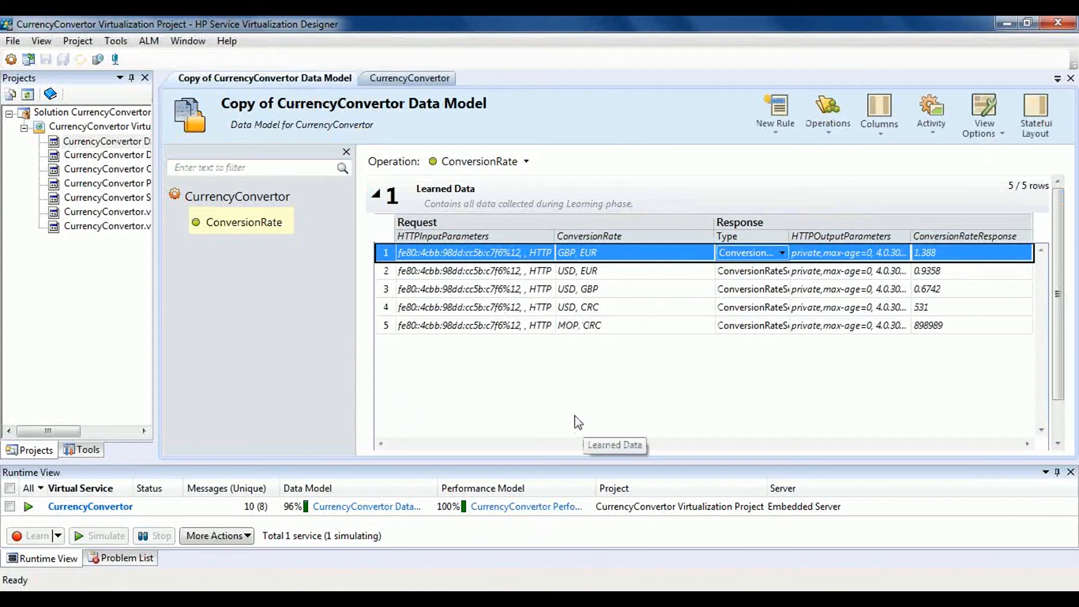
Step: Delete the MOP–CRC, USD–CRC, USD–EUR and USD–GBP rows from the copy's learned data, then save and close it
left_click(383, 324)
right_click(383, 324)
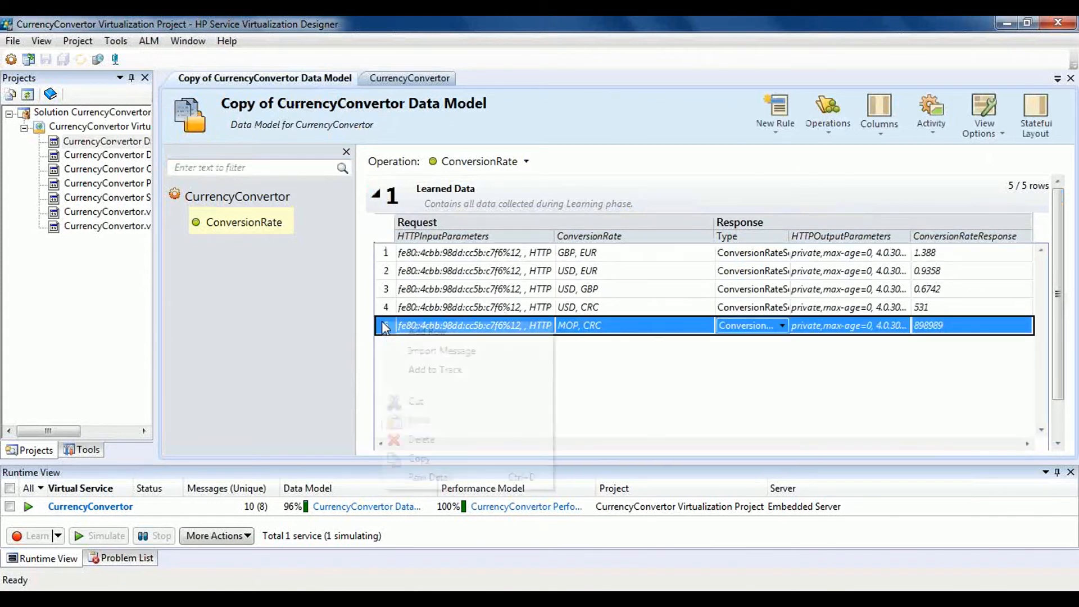
left_click(419, 439)
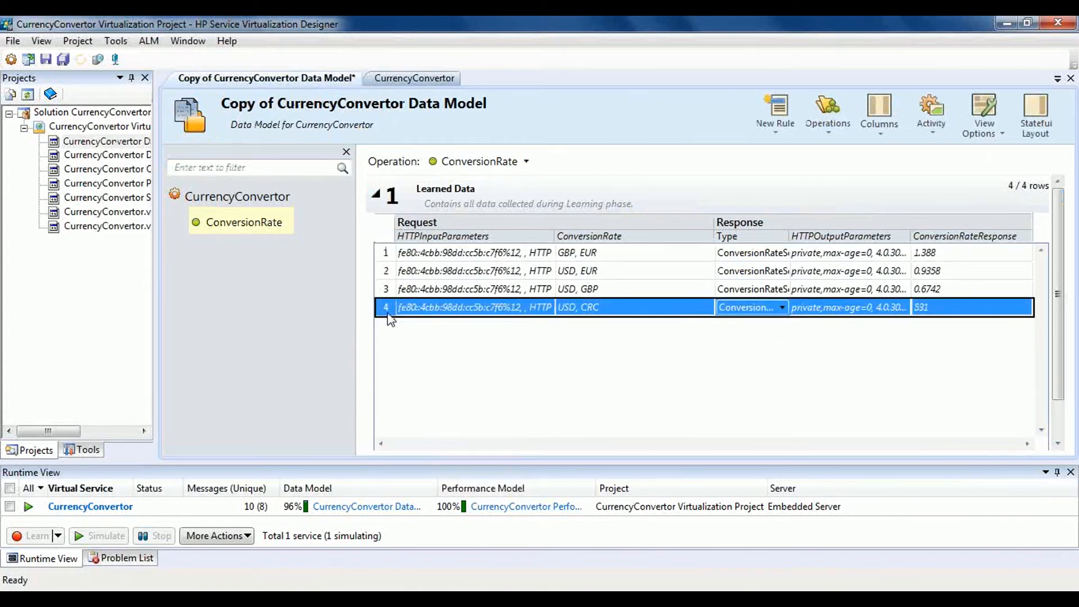
right_click(386, 308)
left_click(424, 425)
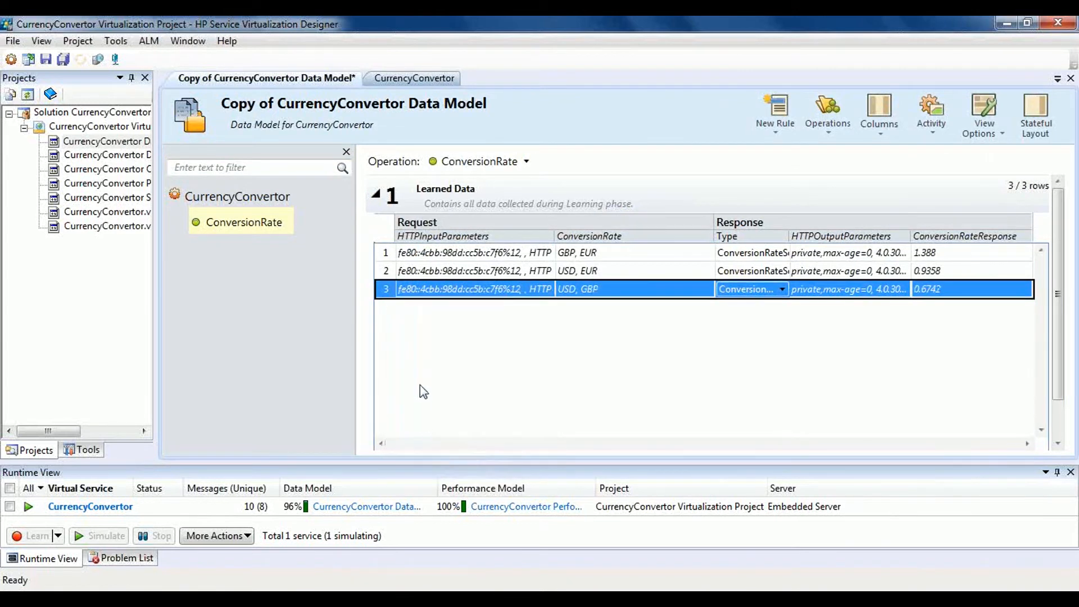
right_click(384, 271)
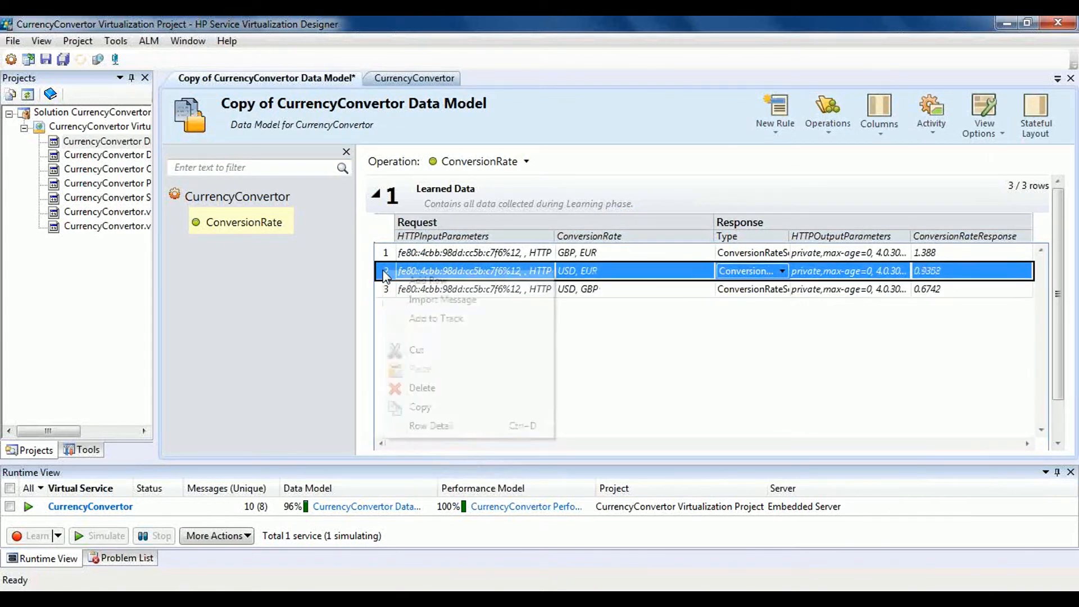
left_click(418, 388)
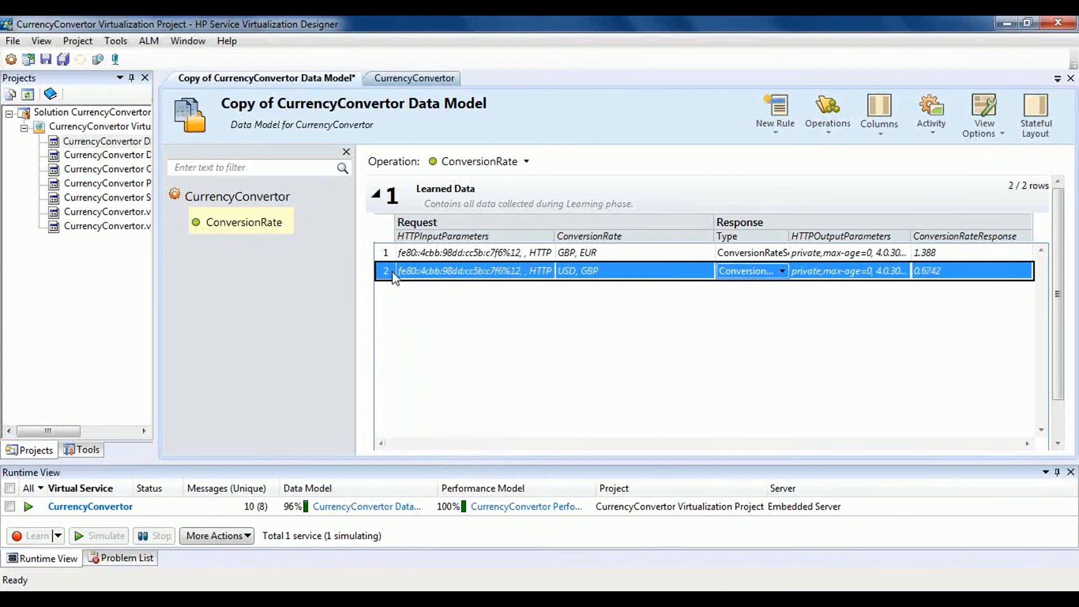
right_click(387, 273)
left_click(436, 388)
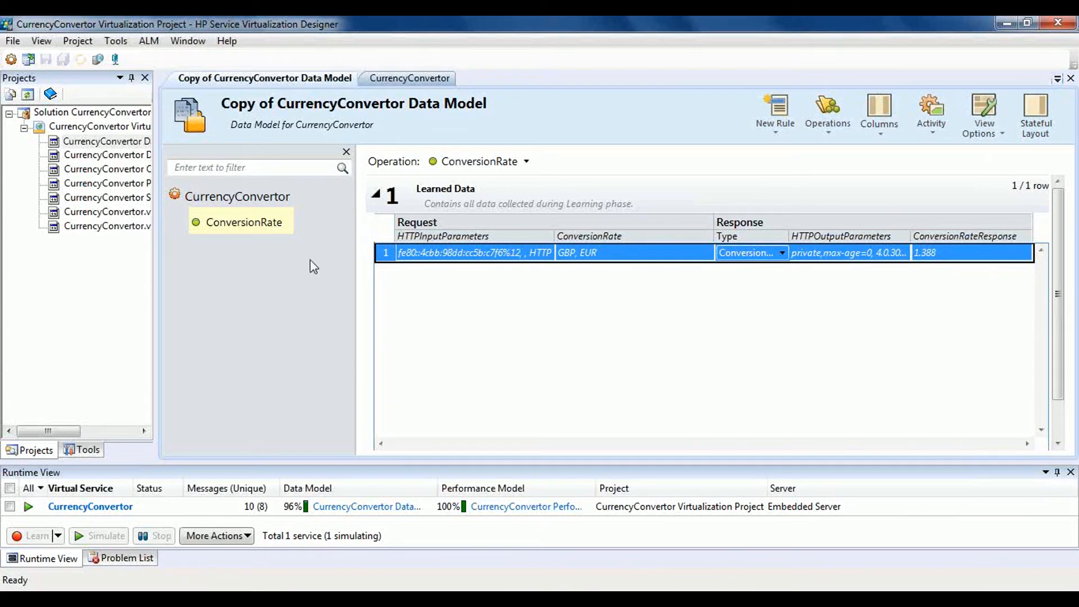
left_click(1071, 78)
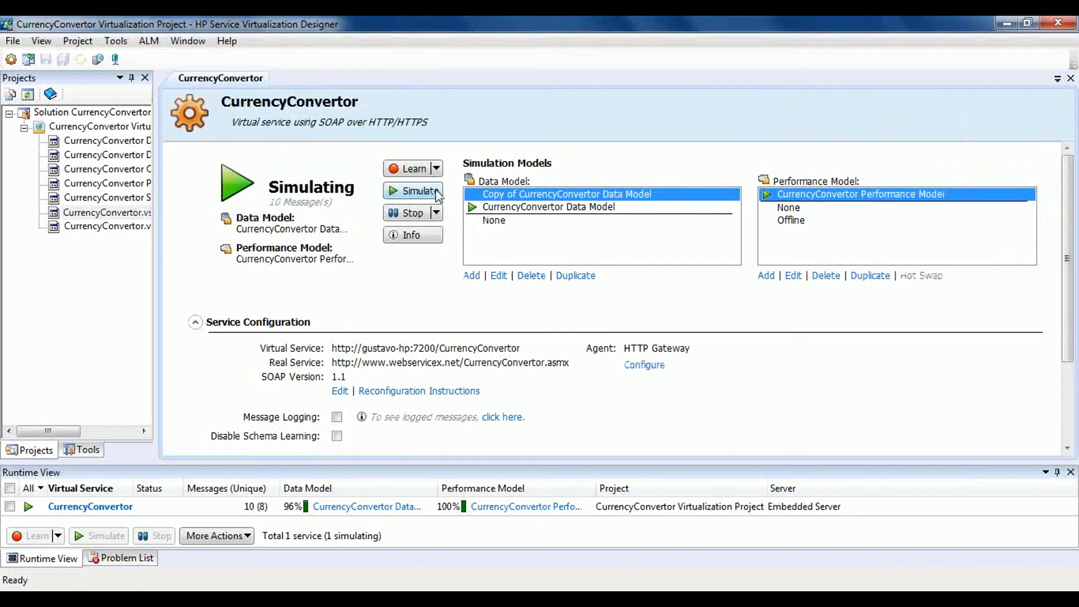
Step: Compare the learned data rows of the original CurrencyConvertor Data Model with those of its copy
left_click(504, 209)
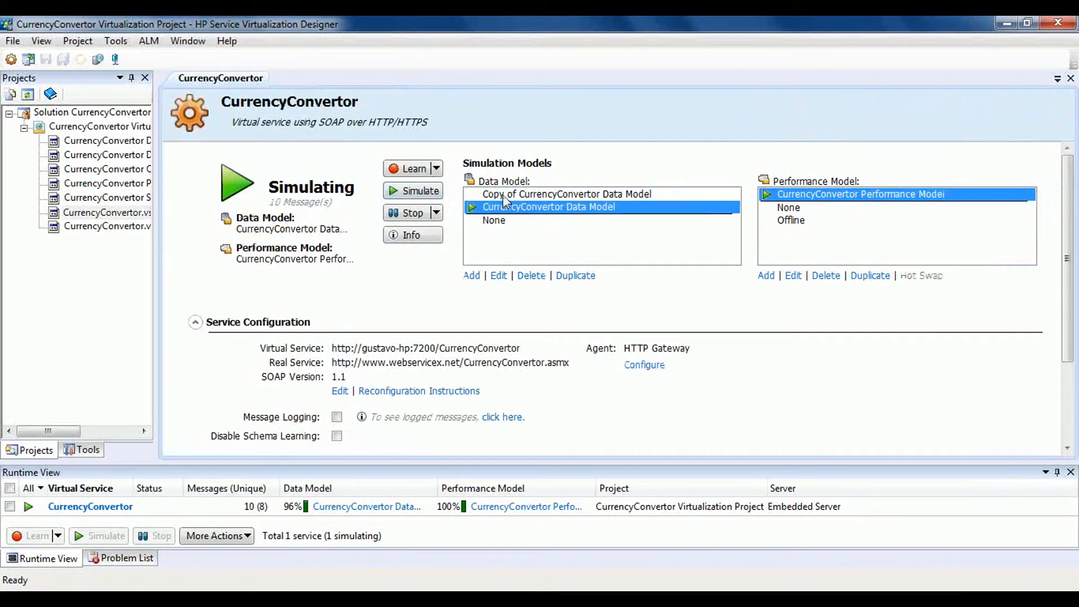
left_click(496, 275)
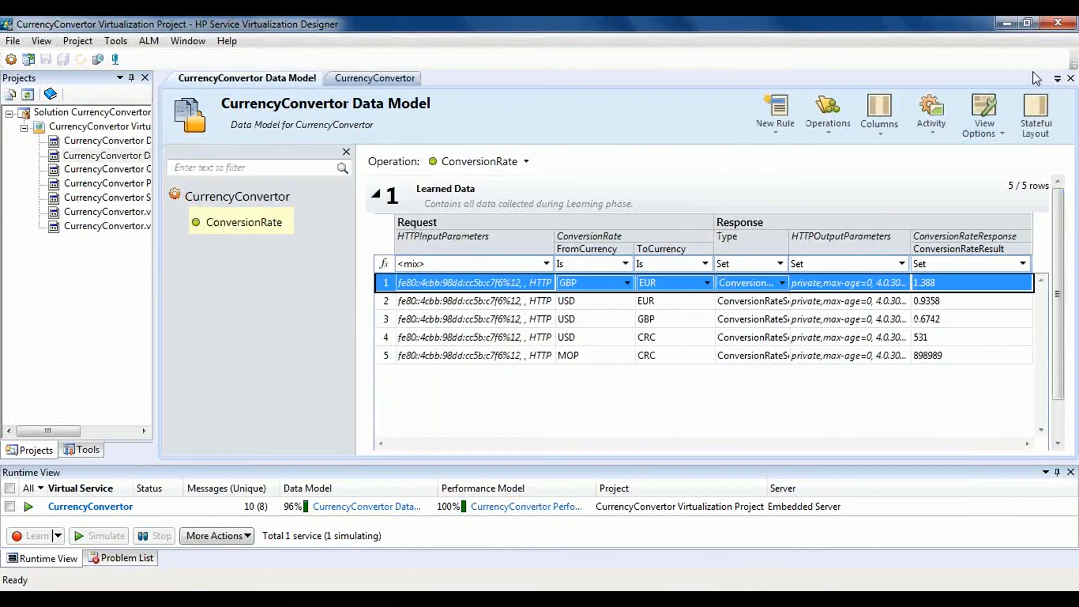
left_click(1070, 78)
left_click(585, 194)
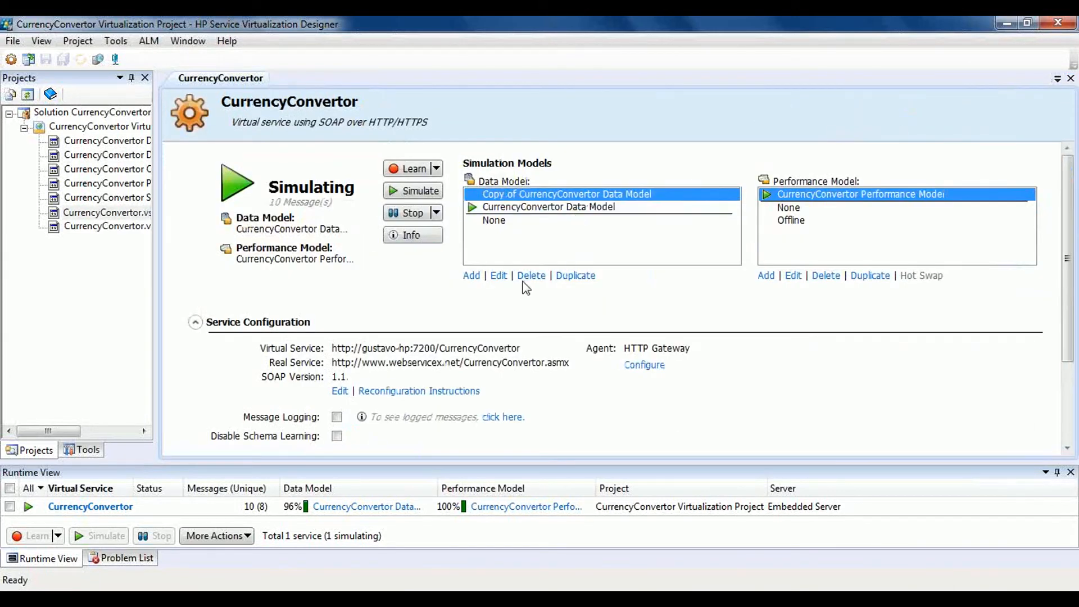
left_click(498, 275)
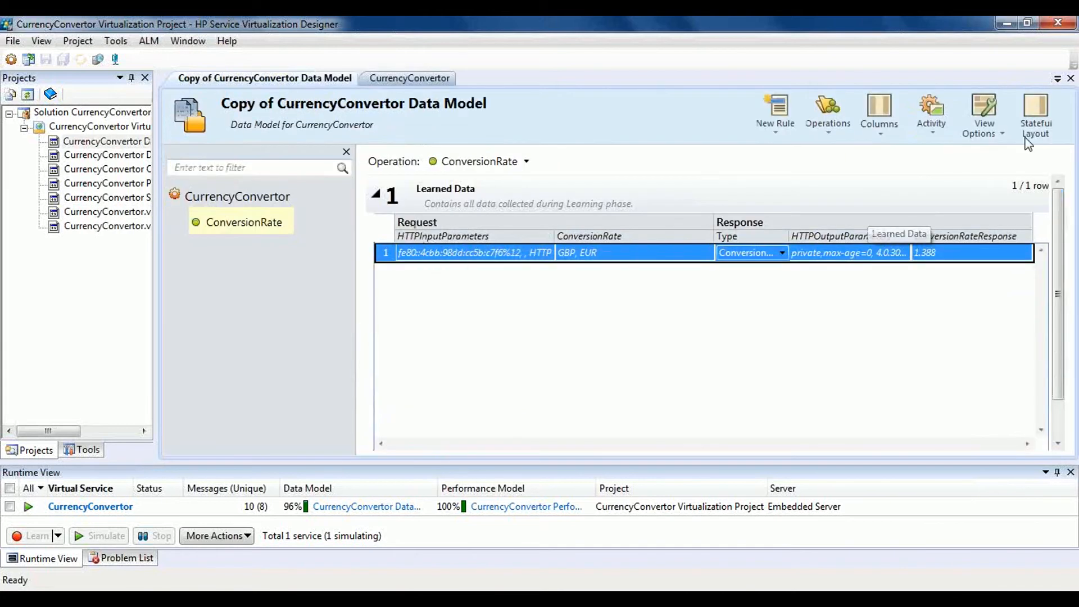
left_click(1070, 79)
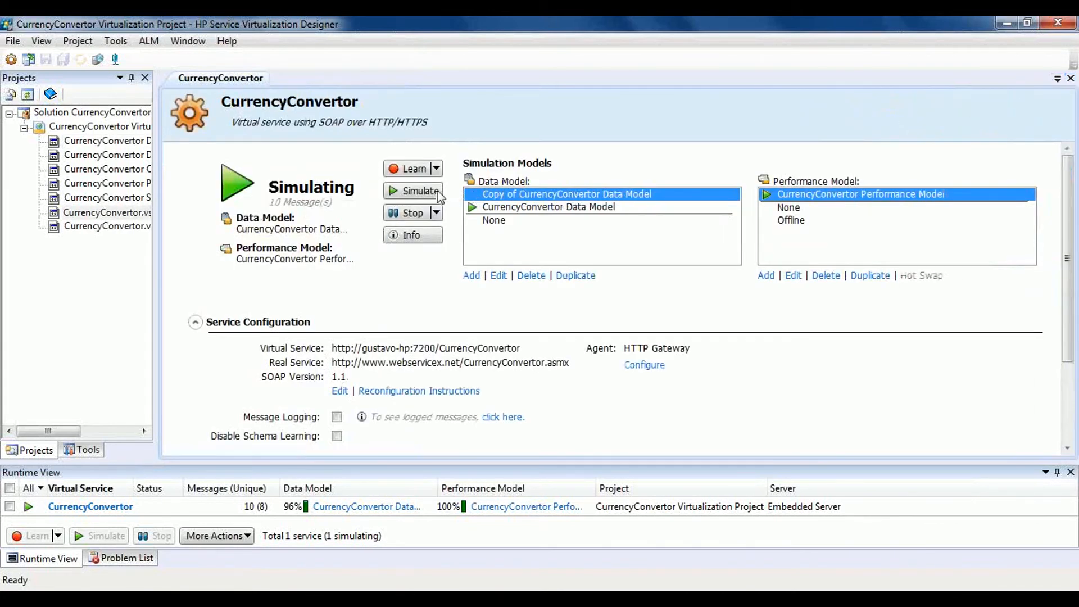
Step: Simulate the service with Copy of CurrencyConvertor Data Model and run the CurrencyConverter test in HP Unified Functional Testing
left_click(422, 191)
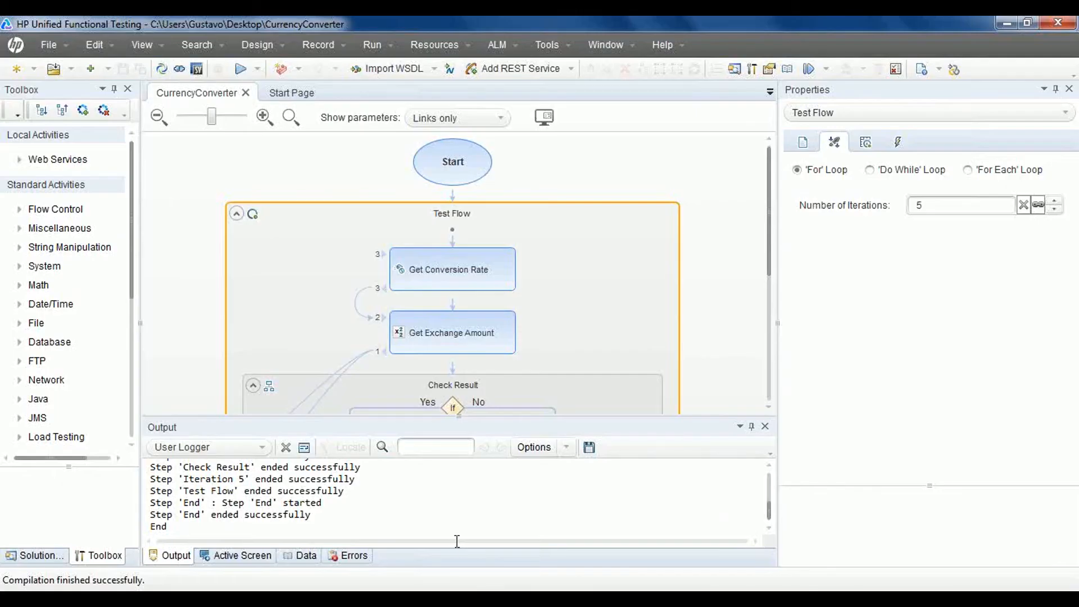
left_click(235, 72)
key("Return")
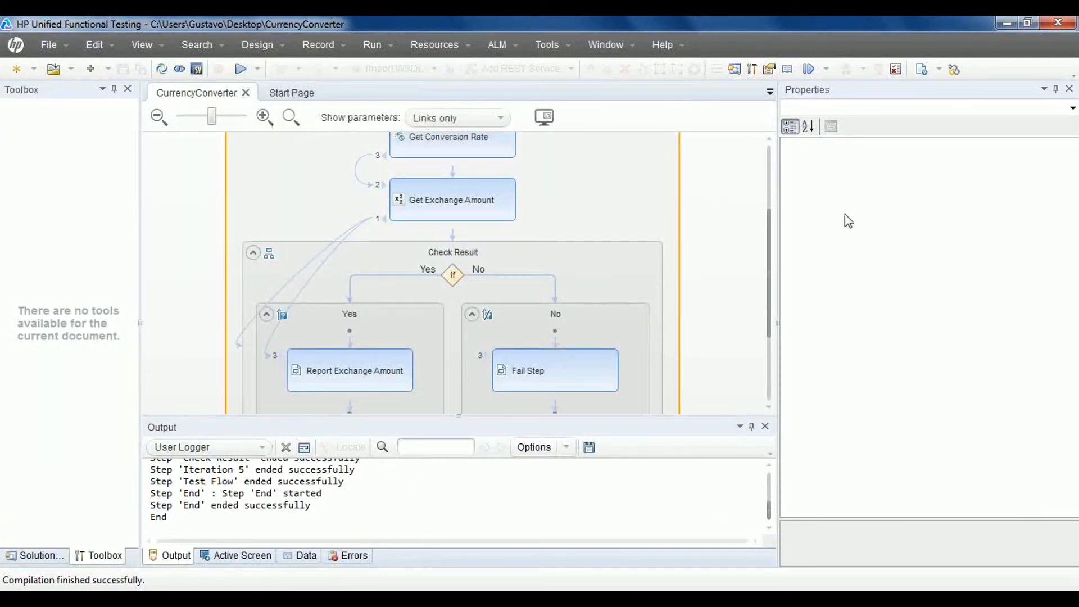
Step: Check the simulated service's message count in Designer, and open the latest CurrencyConverter run results with all nodes expanded
left_click(450, 599)
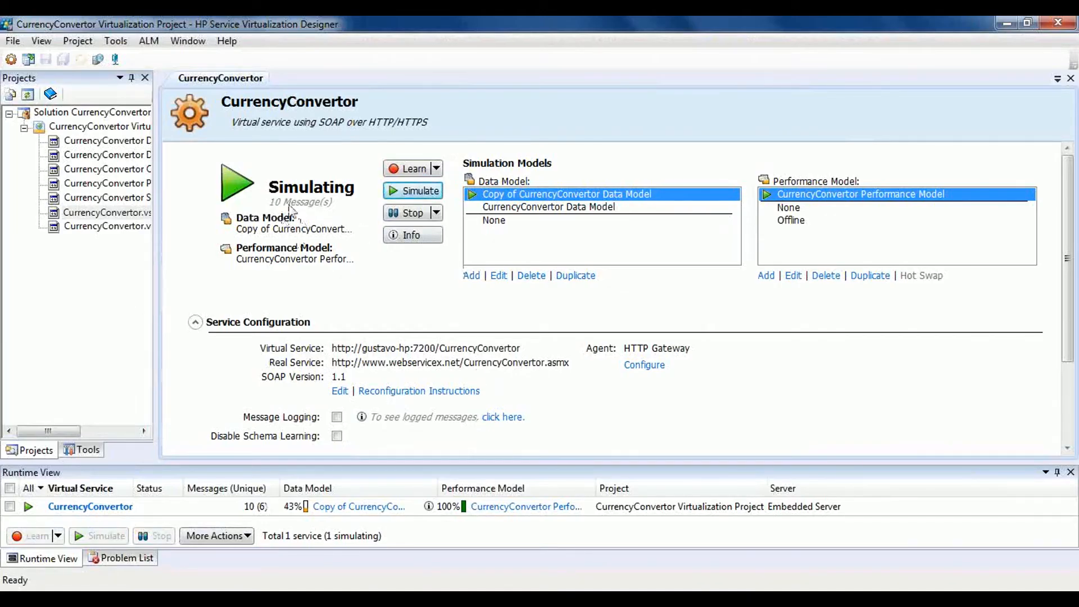
left_click(349, 599)
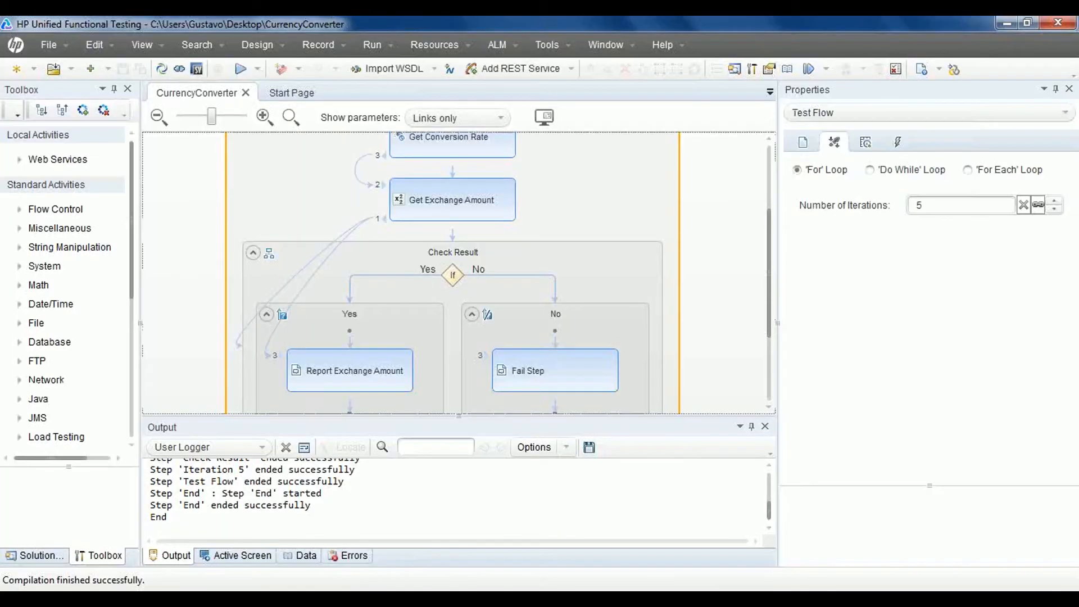
left_click(896, 68)
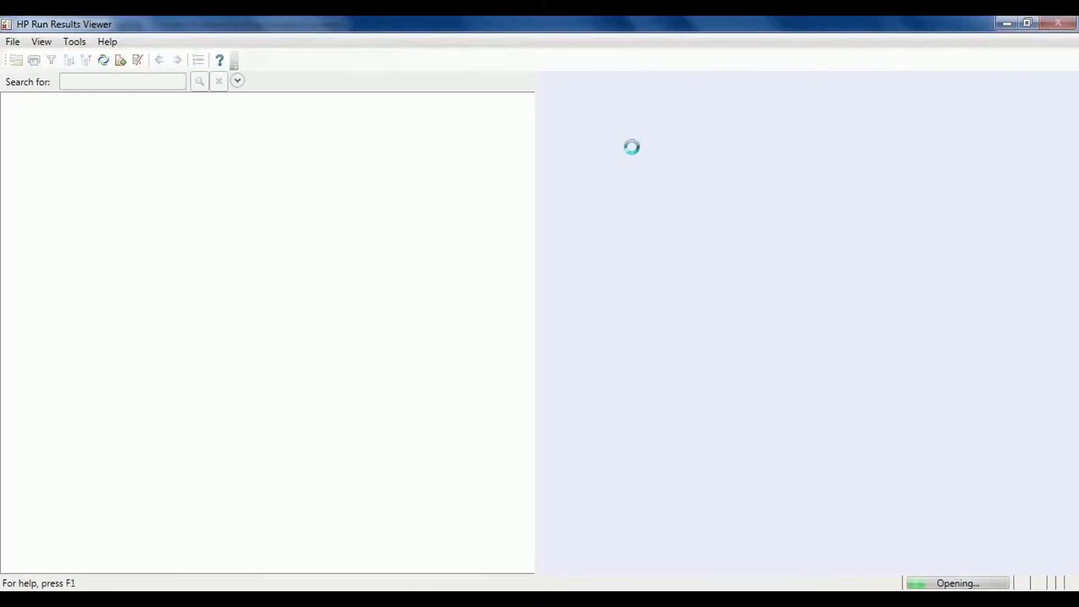
left_click(68, 59)
Step: Examine the FromCurrency and ToCurrency in Iteration 5's Get Conversion Rate request and compare them with the copied data model in Designer
left_click_drag(529, 284, 529, 372)
left_click(119, 481)
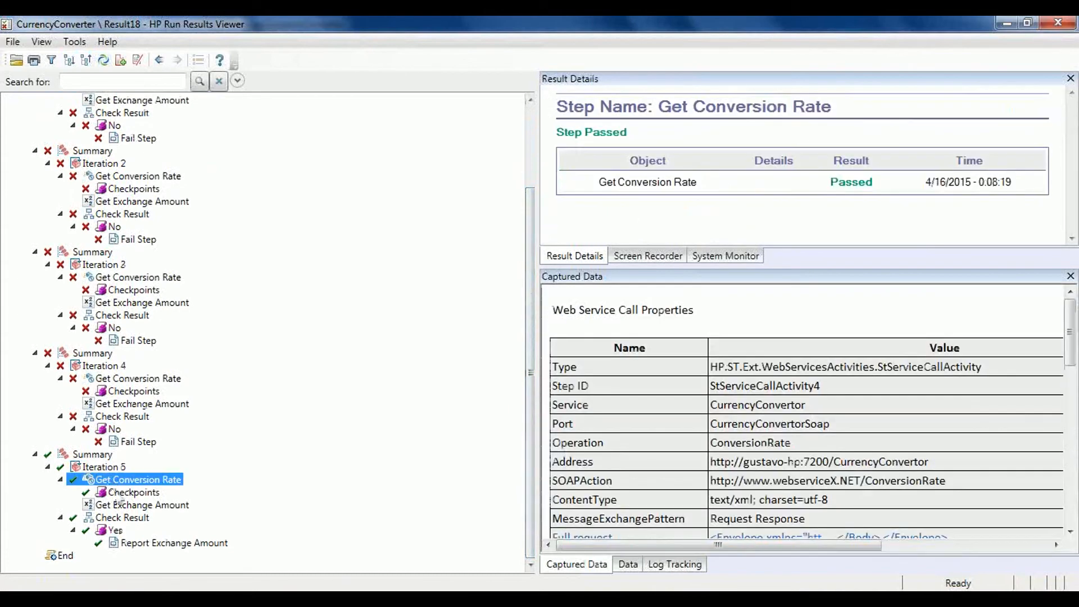
left_click_drag(1076, 320, 1074, 472)
double_click(691, 424)
double_click(679, 435)
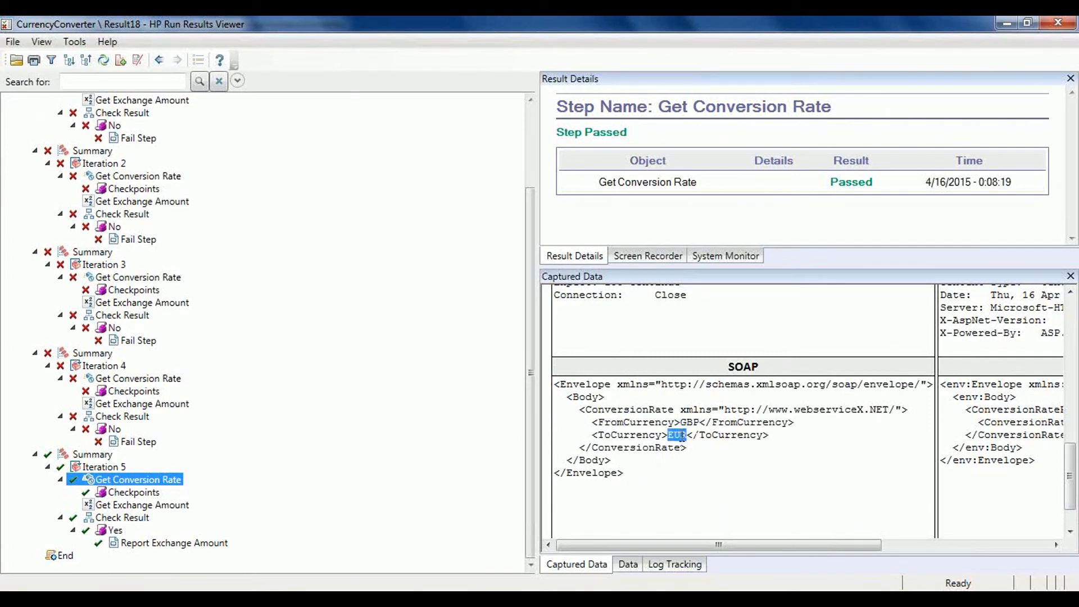
key("alt+Tab")
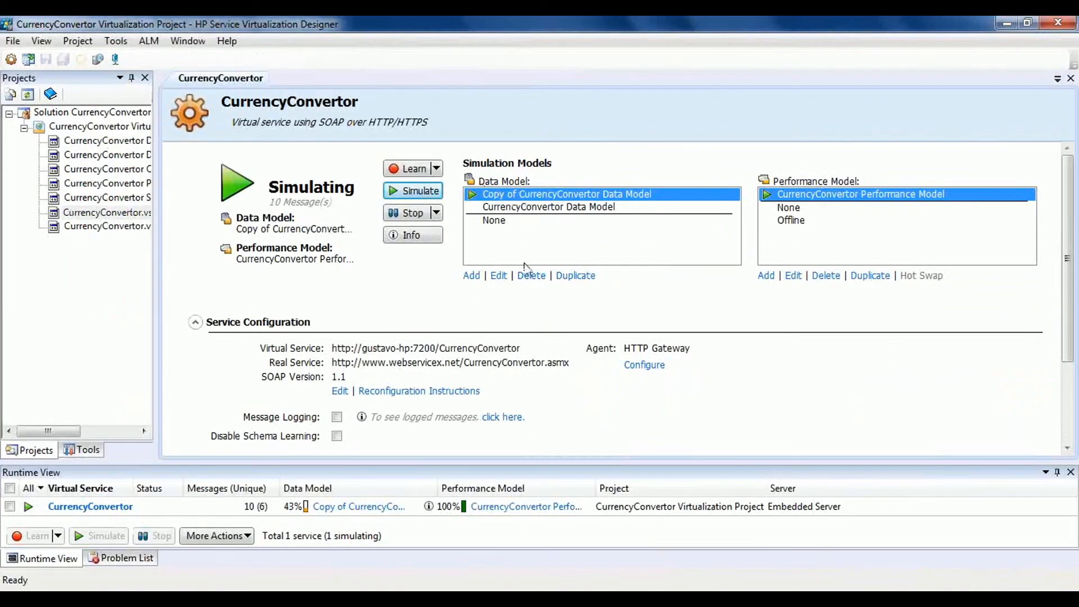
left_click(498, 275)
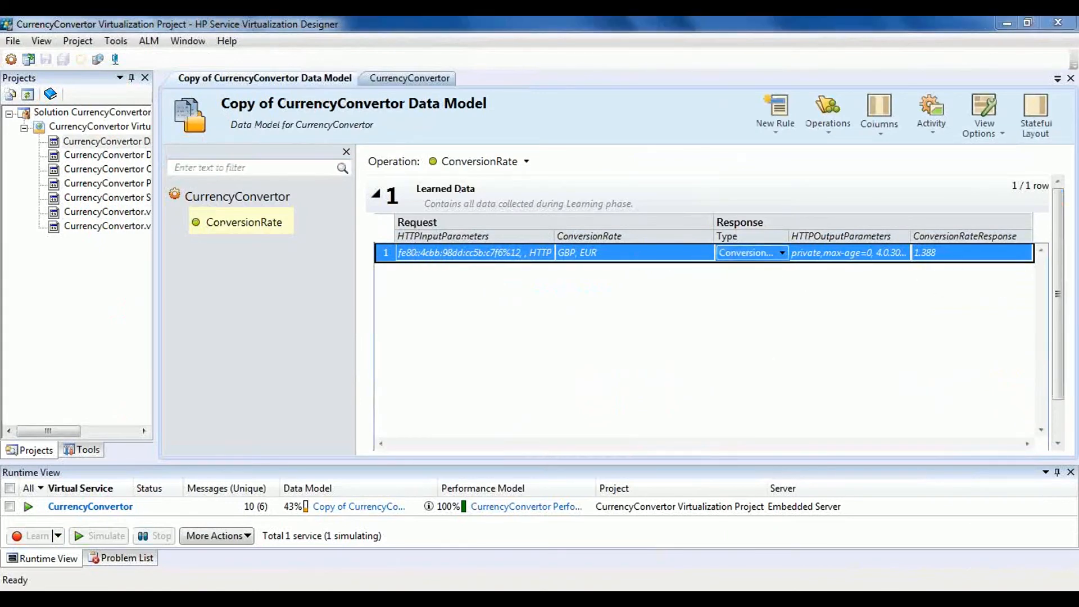
Step: Examine the ConversionRateResult in the SOAP response of Iteration 4's Get Conversion Rate and close the results viewer
key("alt+Tab")
left_click(135, 379)
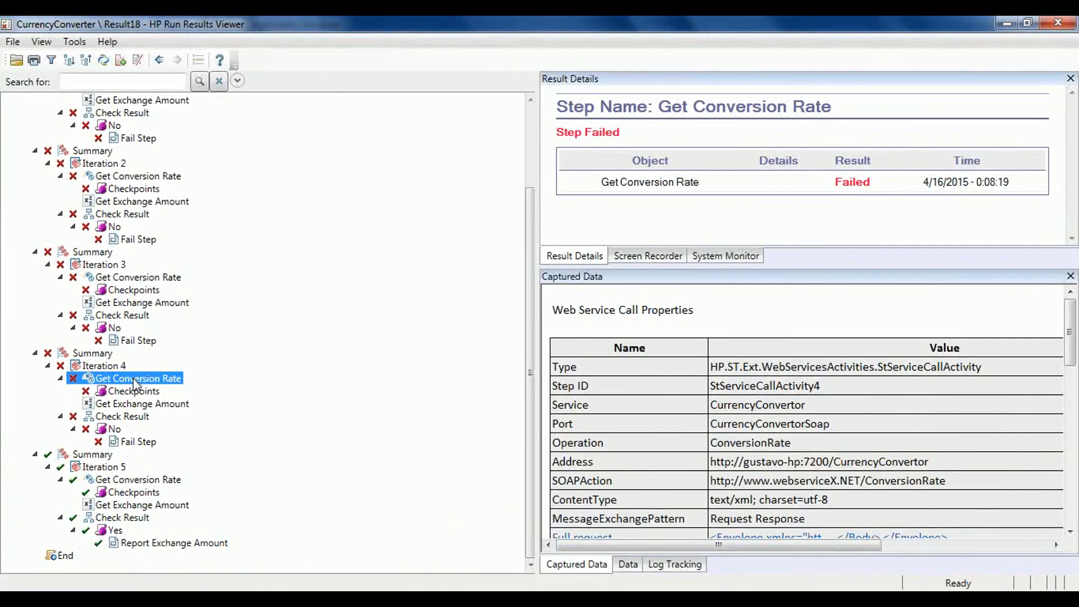
left_click_drag(1068, 332, 1066, 467)
left_click_drag(838, 548, 972, 524)
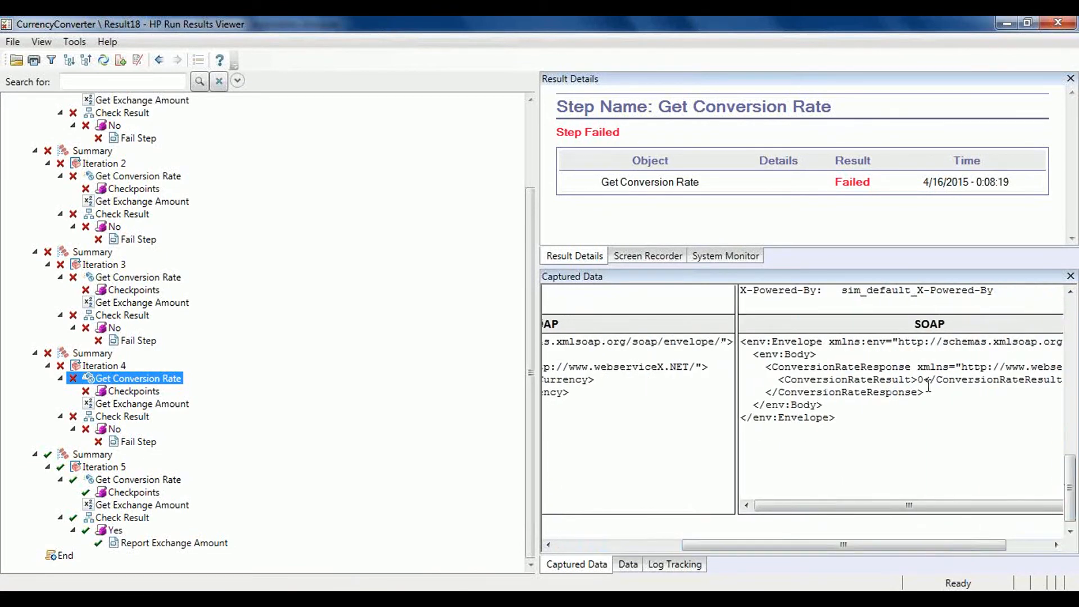
left_click_drag(925, 382, 918, 382)
left_click(1055, 23)
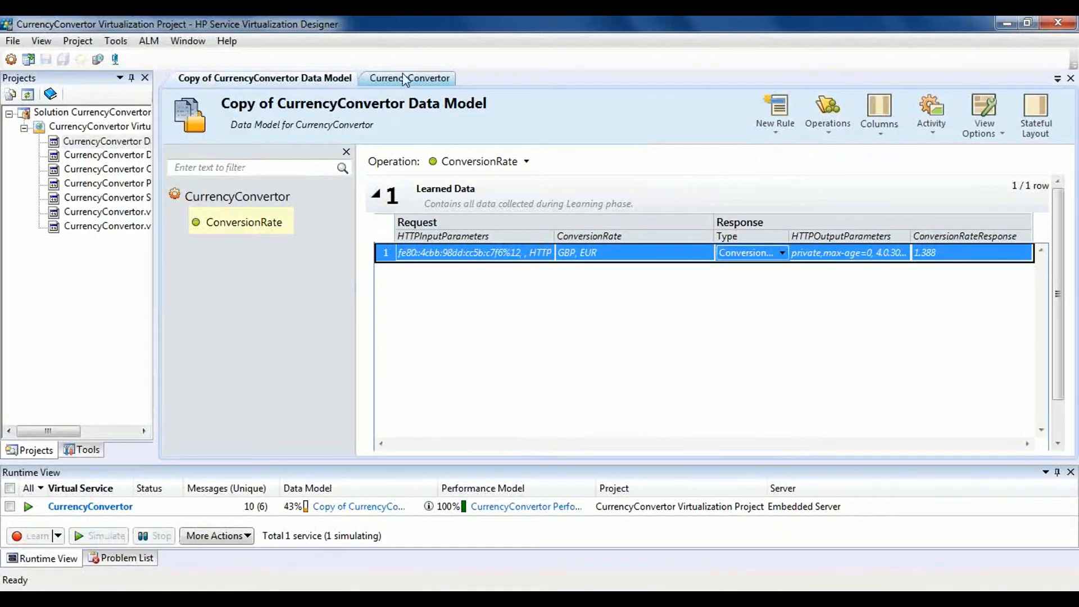
Step: Switch the CurrencyConvertor service's simulation back to the original CurrencyConvertor Data Model
left_click(403, 80)
left_click(522, 207)
left_click(410, 192)
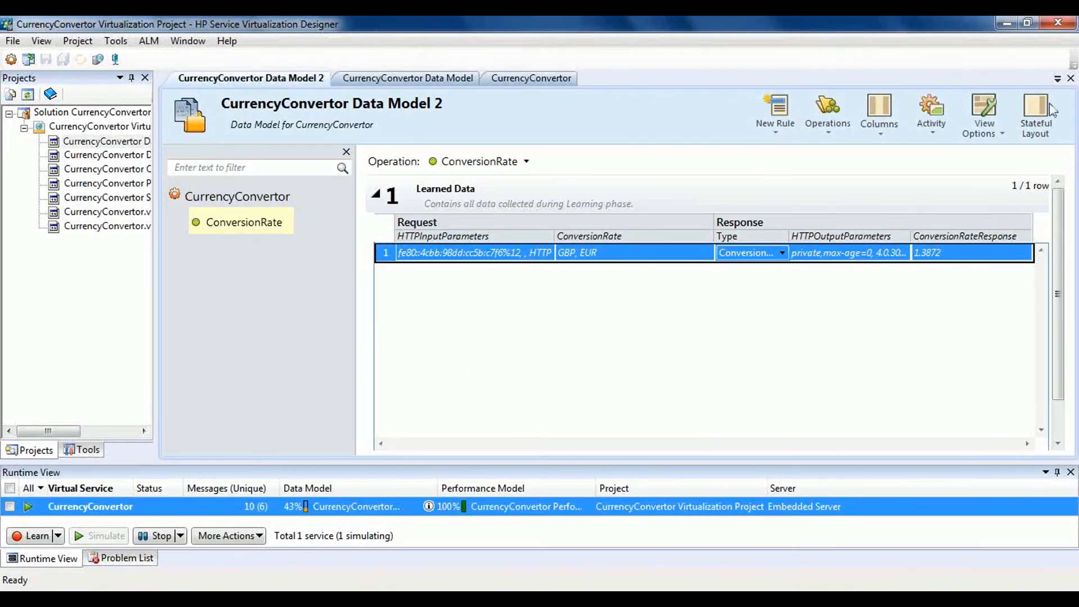
Step: Minimize the open windows to reach Application Lifecycle Management, and open the Conversion test set's Temperature performance test for editing
left_click(1008, 21)
left_click(1005, 23)
left_click(1005, 24)
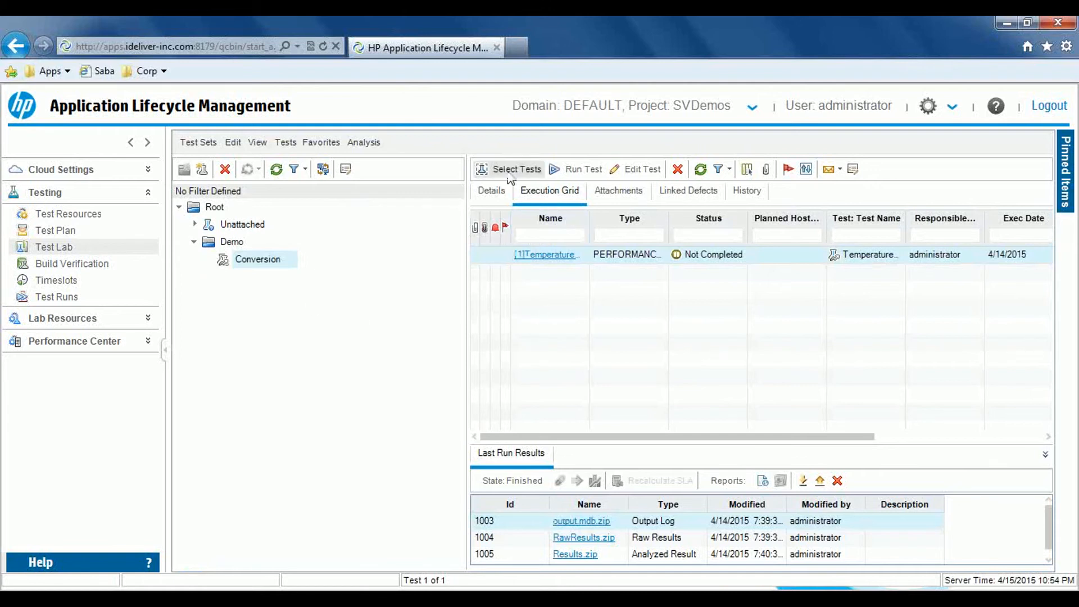
left_click(640, 170)
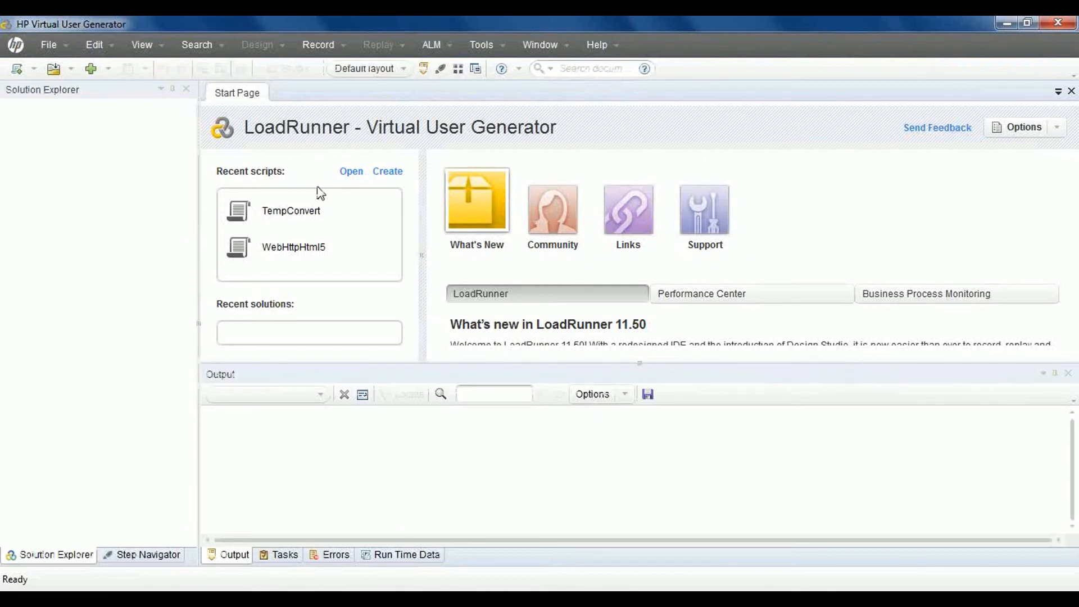
Step: Open the TempConvert script in HP Virtual User Generator, normalize its newlines to Unix (LF), and review the web service call
left_click(311, 212)
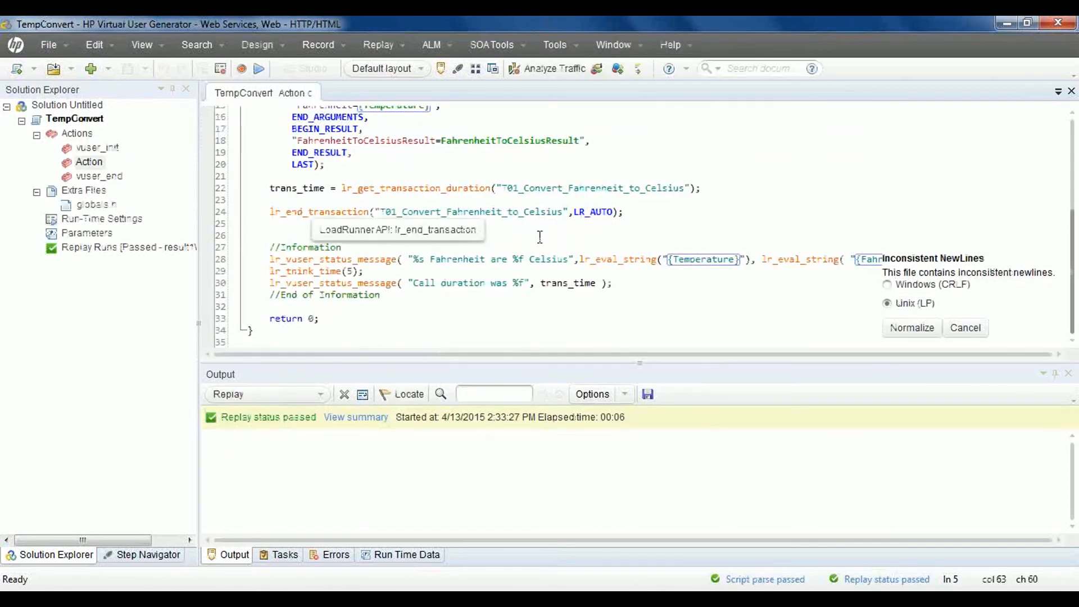
left_click(912, 328)
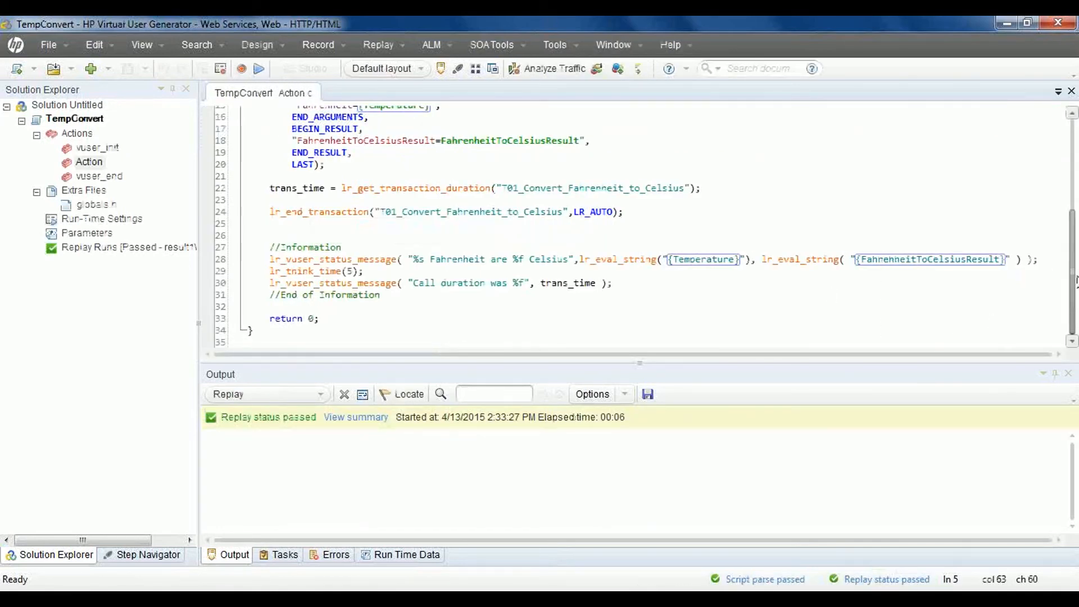
left_click_drag(1072, 265, 1073, 186)
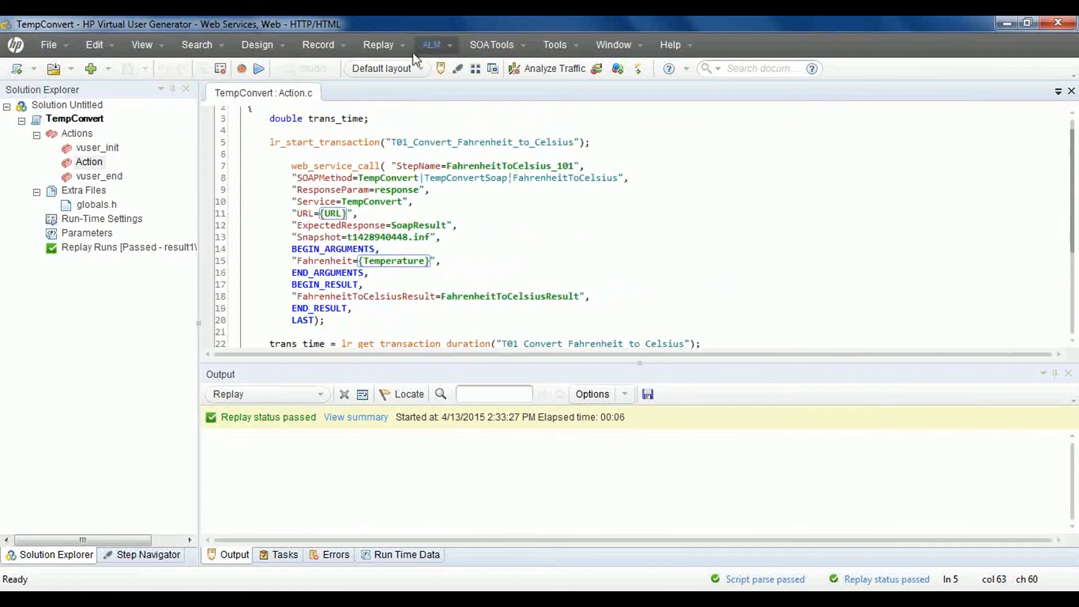
Step: Review the data rows of the script's Temperature parameter in the parameter list and close the list
left_click(239, 39)
mouse_move(293, 113)
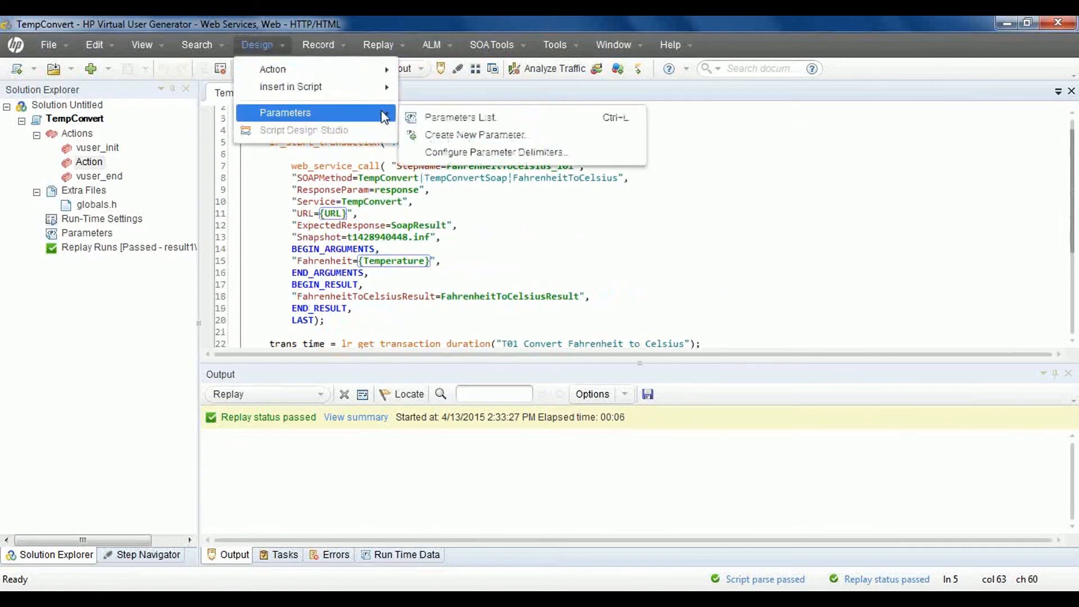
left_click(447, 118)
scroll(781, 228, "down", 3)
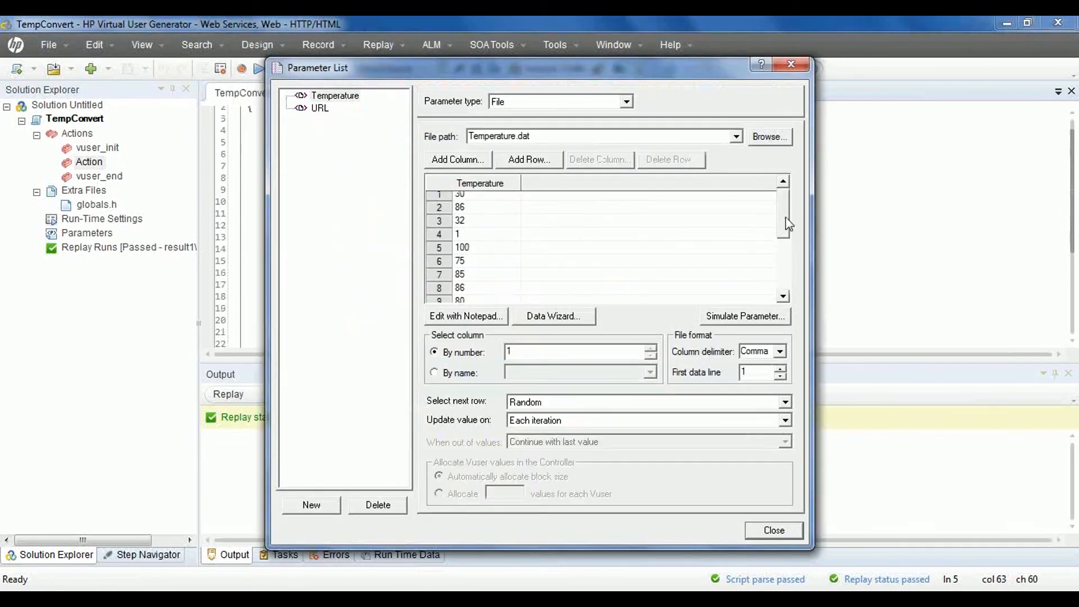
left_click_drag(786, 277, 779, 200)
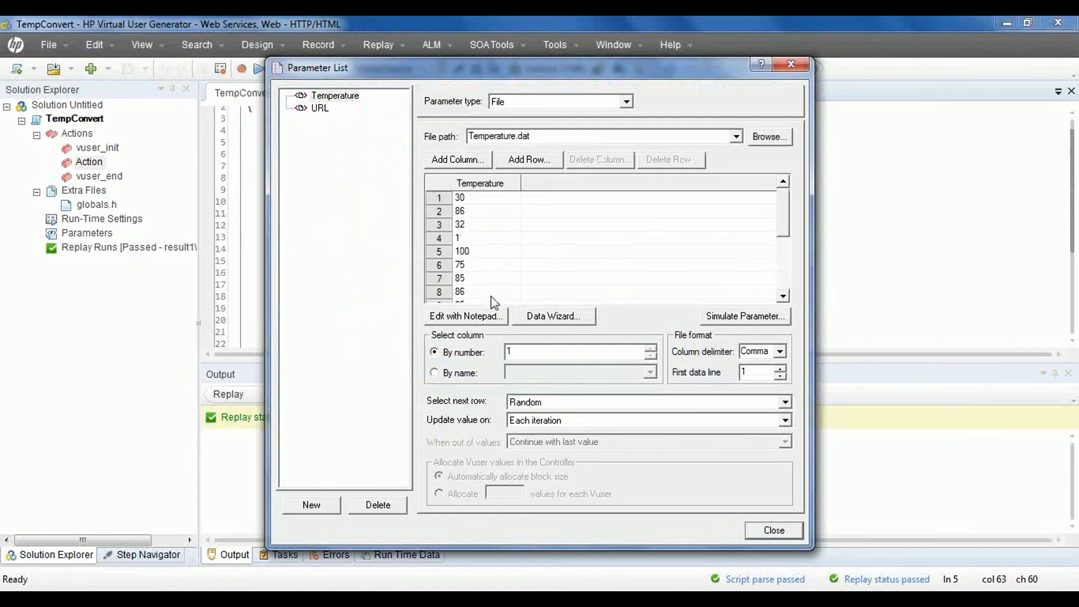
left_click(480, 251)
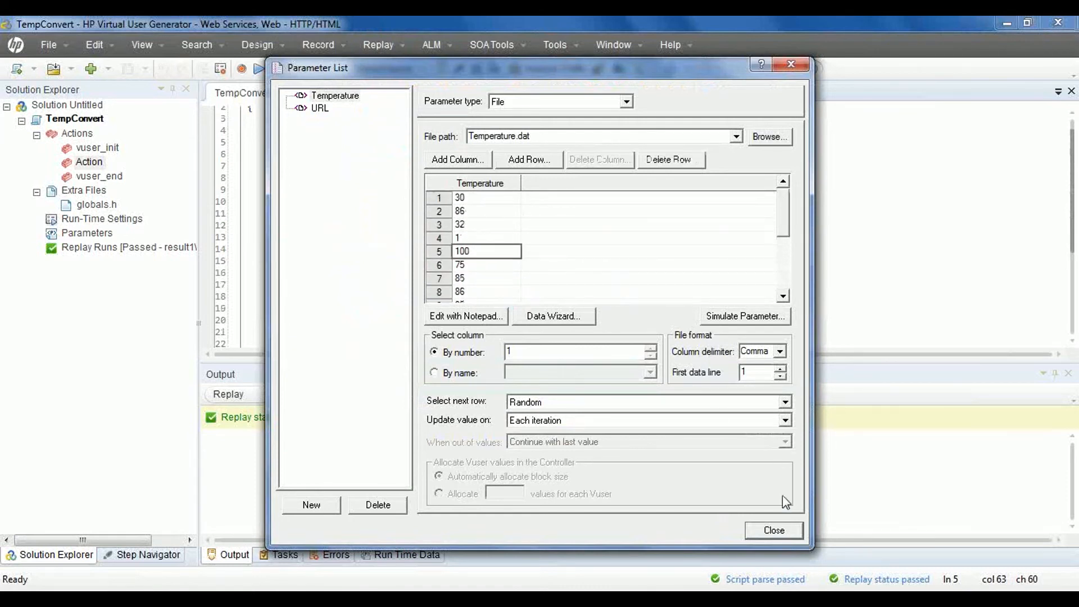
left_click(776, 532)
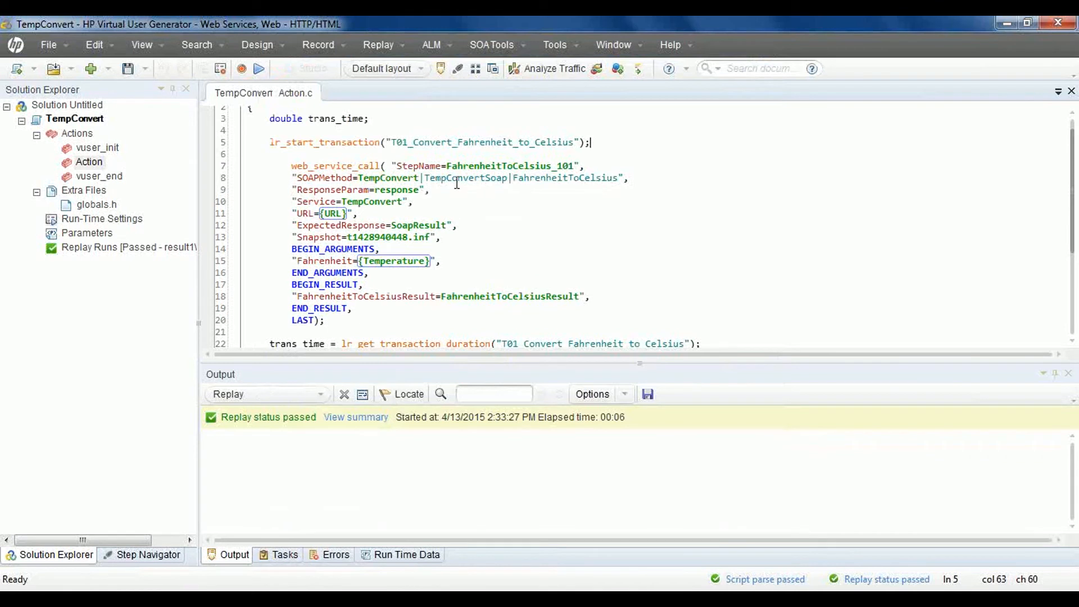
Step: Highlight the FahrenheitToCelsius_101 step name in the web service call and inspect the URL parameter's value in the parameter list
left_click(450, 166)
left_click_drag(449, 166, 555, 169)
left_click(464, 237)
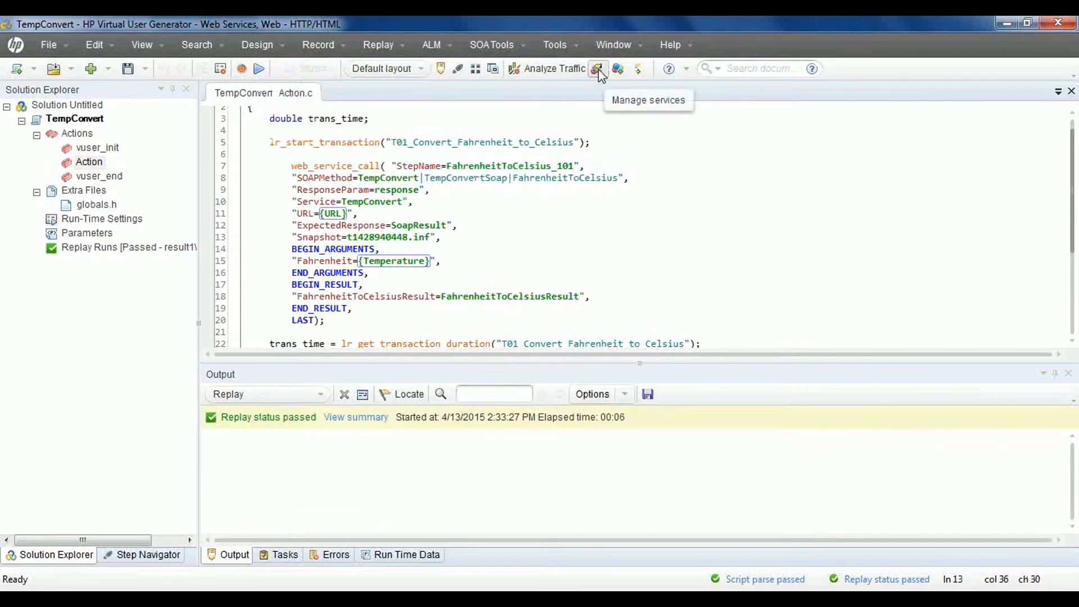
double_click(334, 214)
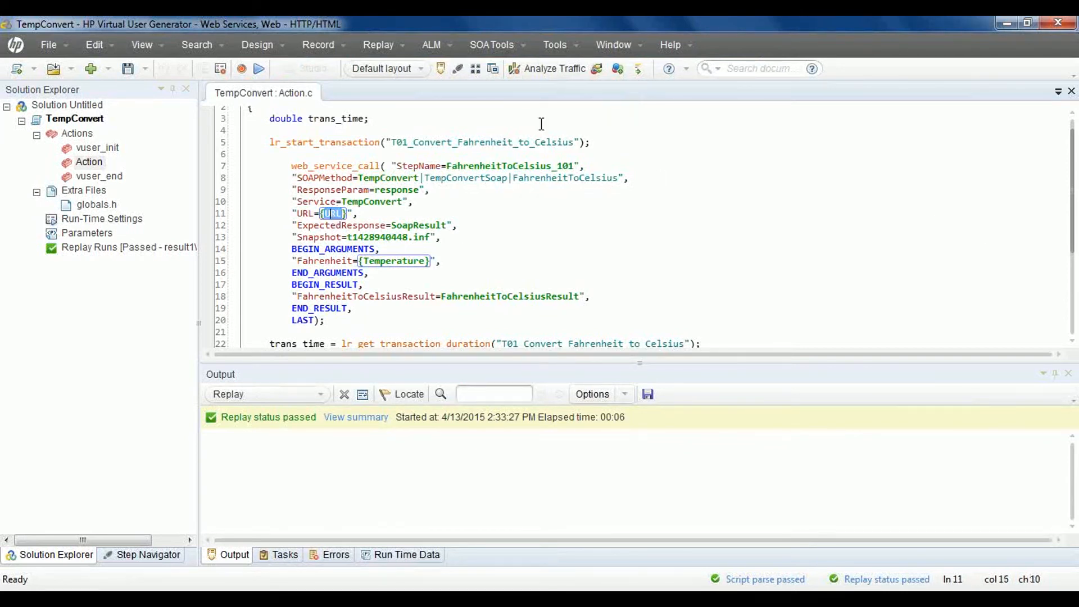
left_click(258, 45)
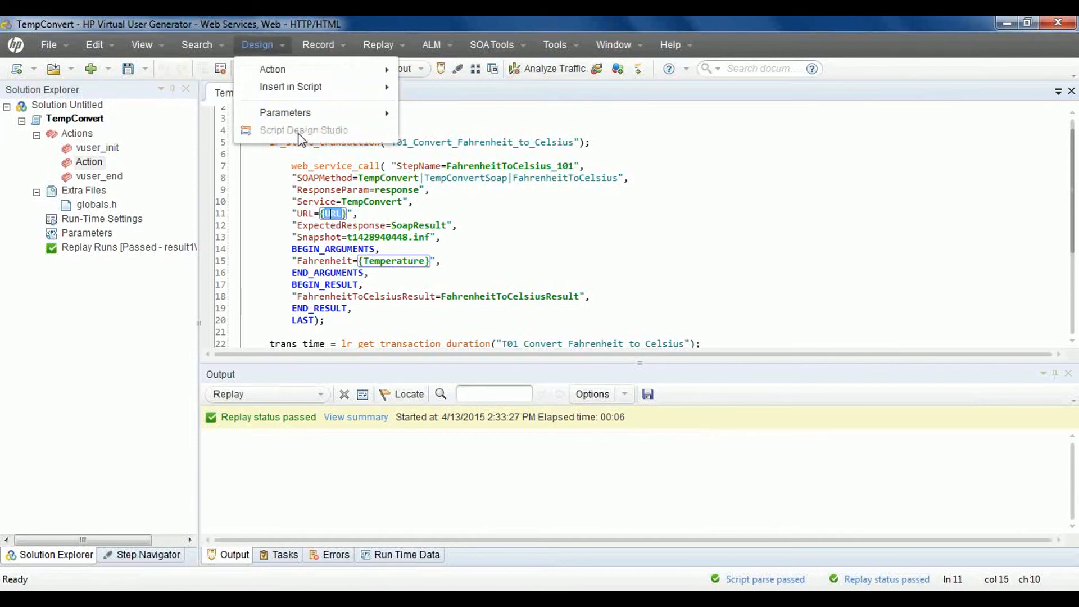
mouse_move(293, 121)
left_click(449, 117)
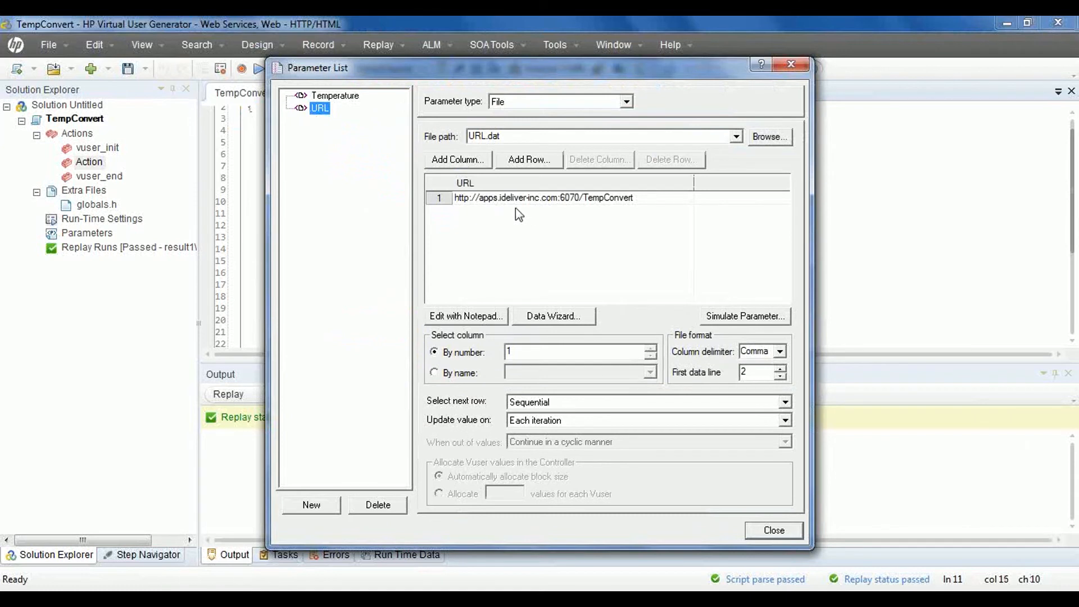
left_click(515, 200)
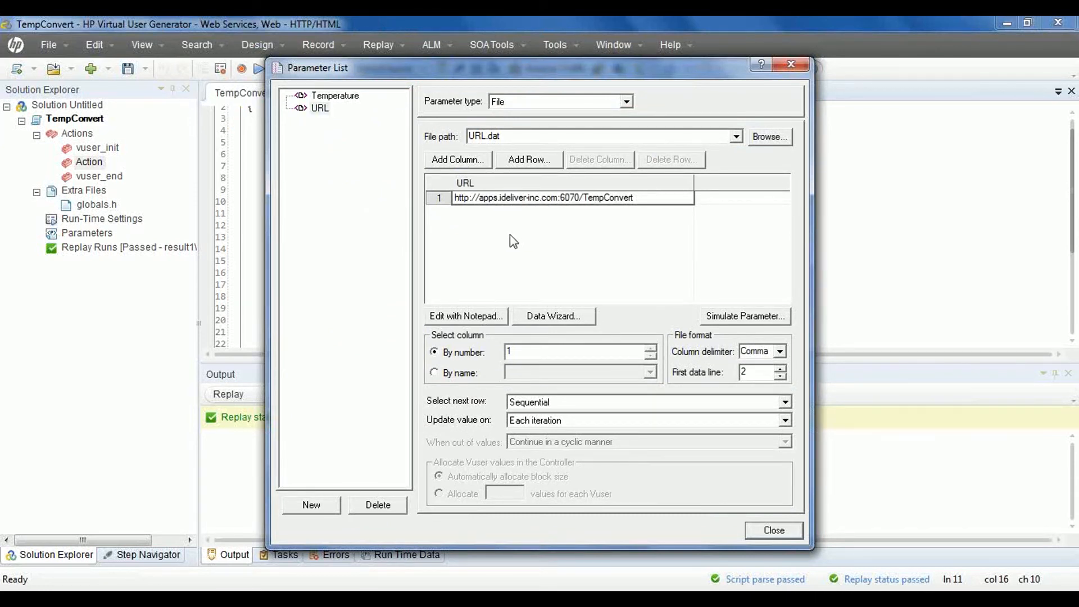
Step: Compare the URL parameter with TempConvert's endpoint in HP Service Virtualization, and close the script's parameter list
left_click(185, 598)
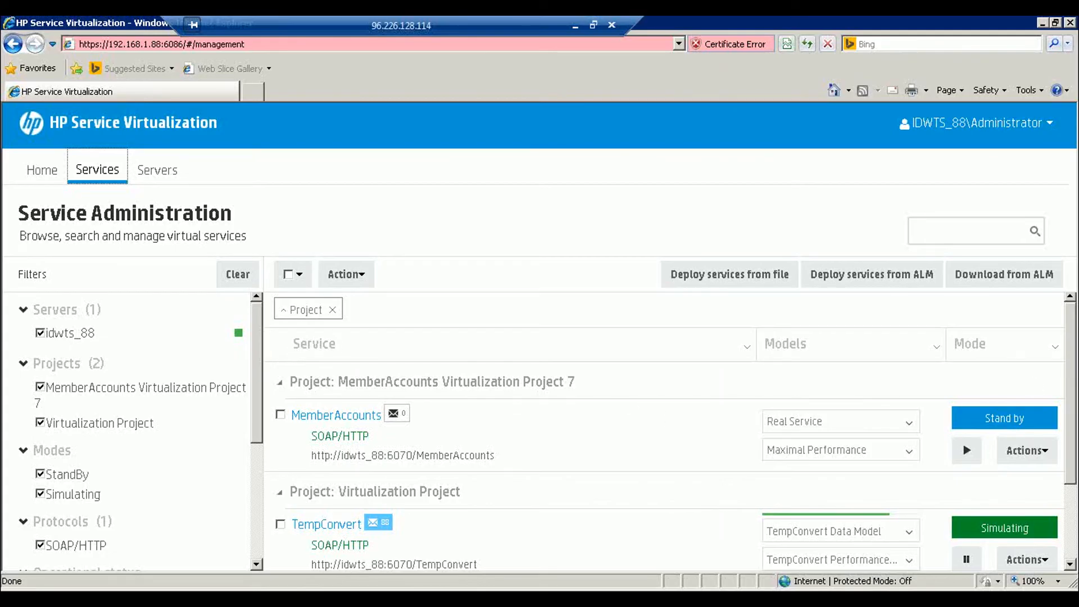
scroll(561, 525, "down", 3)
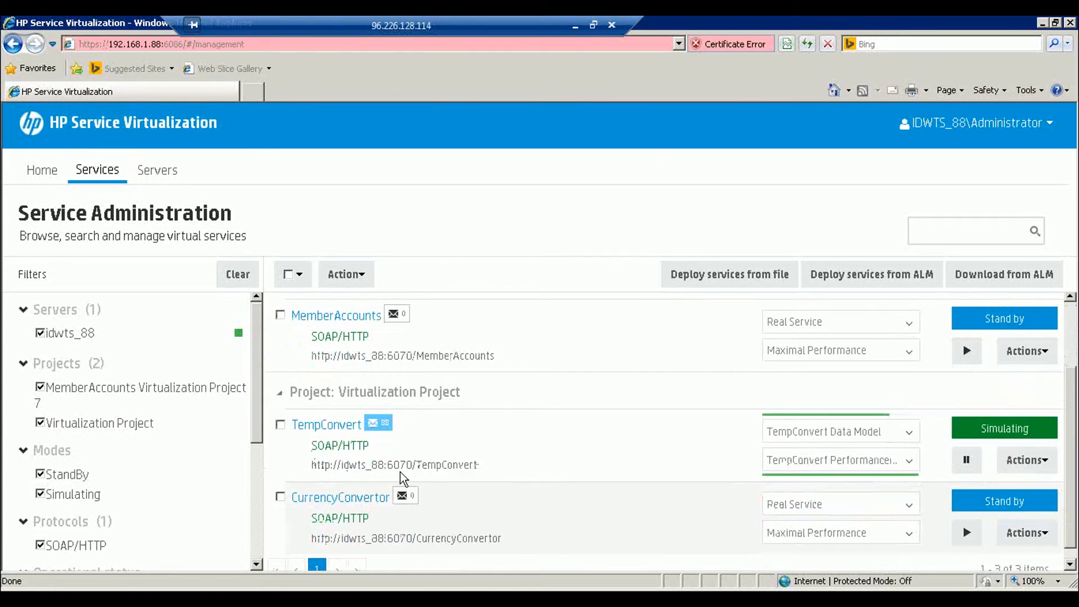
left_click(576, 25)
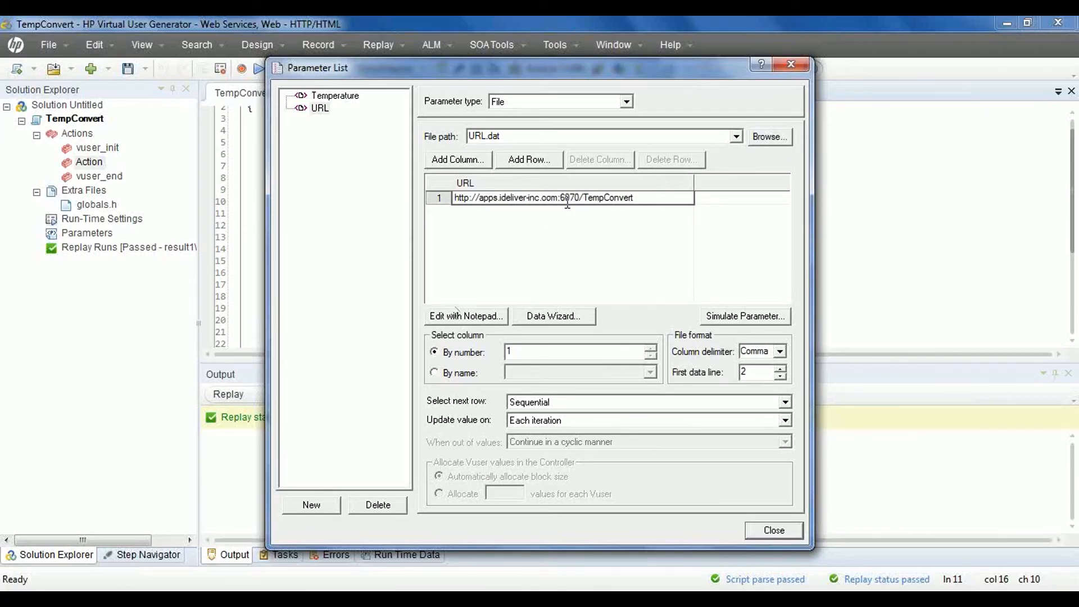
left_click(765, 531)
left_click(607, 240)
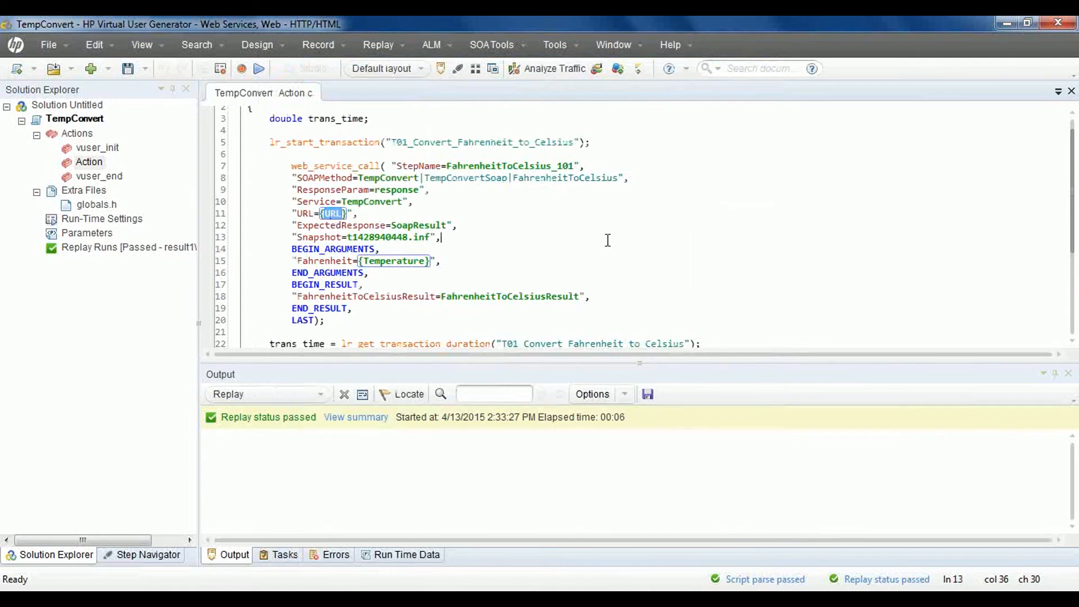
Step: Replay the TempConvert script, checking the virtual service's message count and the call duration in the replay output
left_click(259, 69)
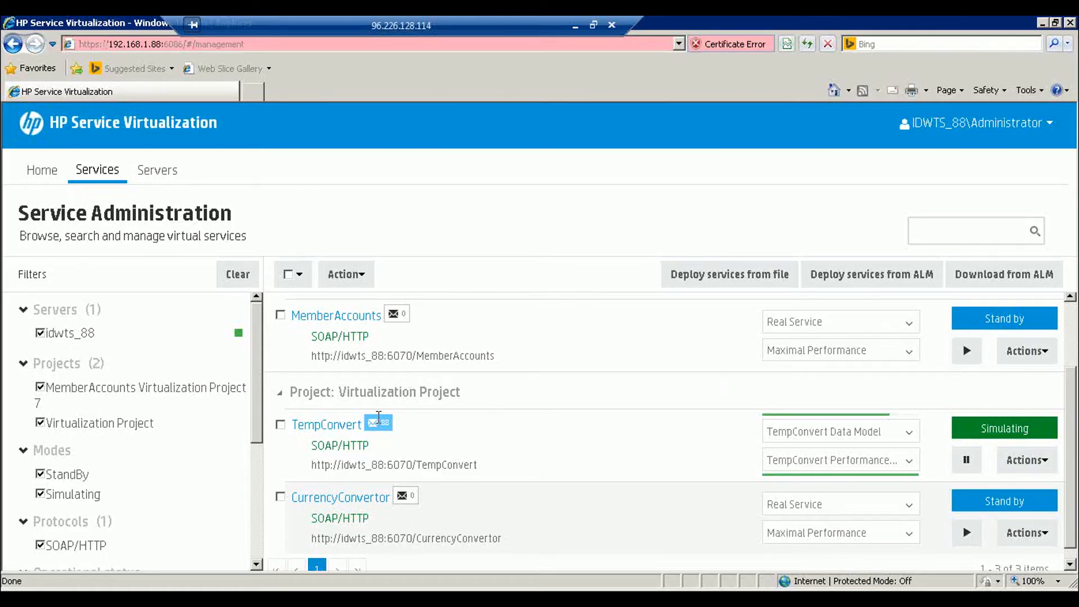
mouse_move(387, 436)
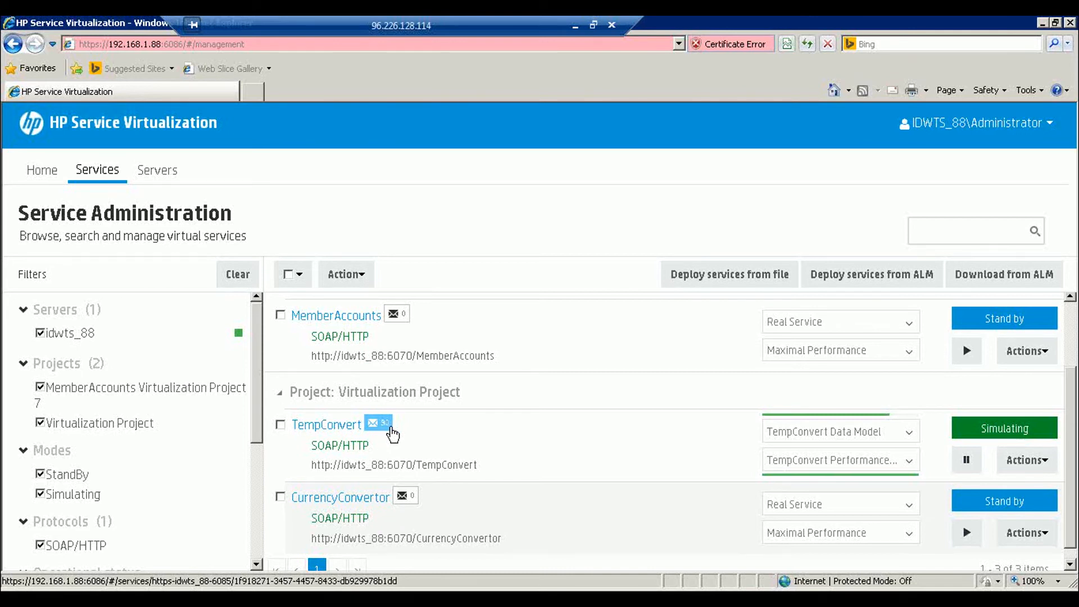
left_click(577, 23)
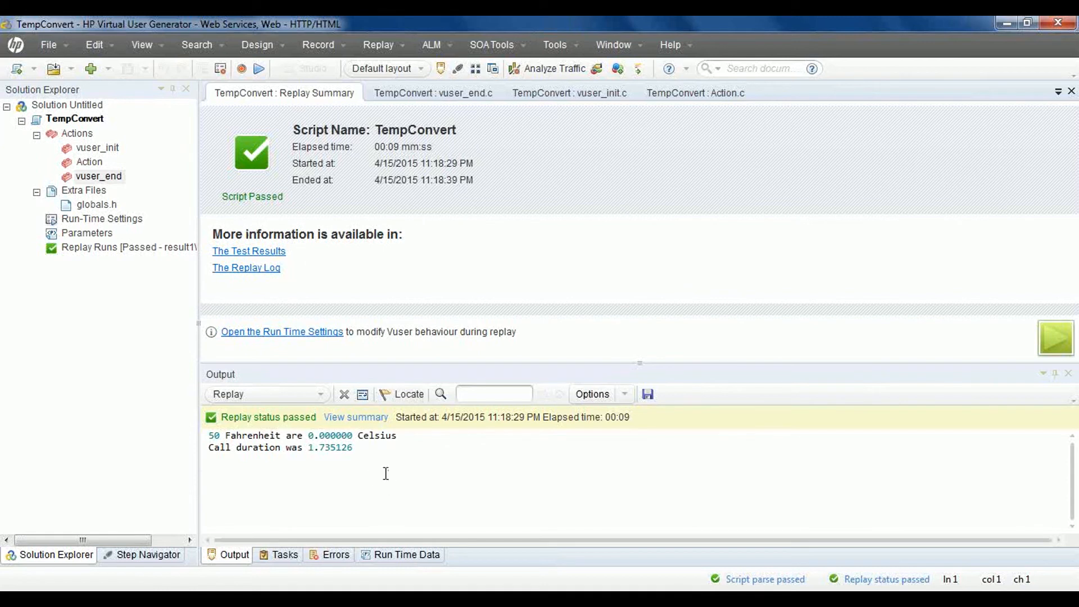
left_click_drag(234, 437, 341, 448)
left_click(322, 448)
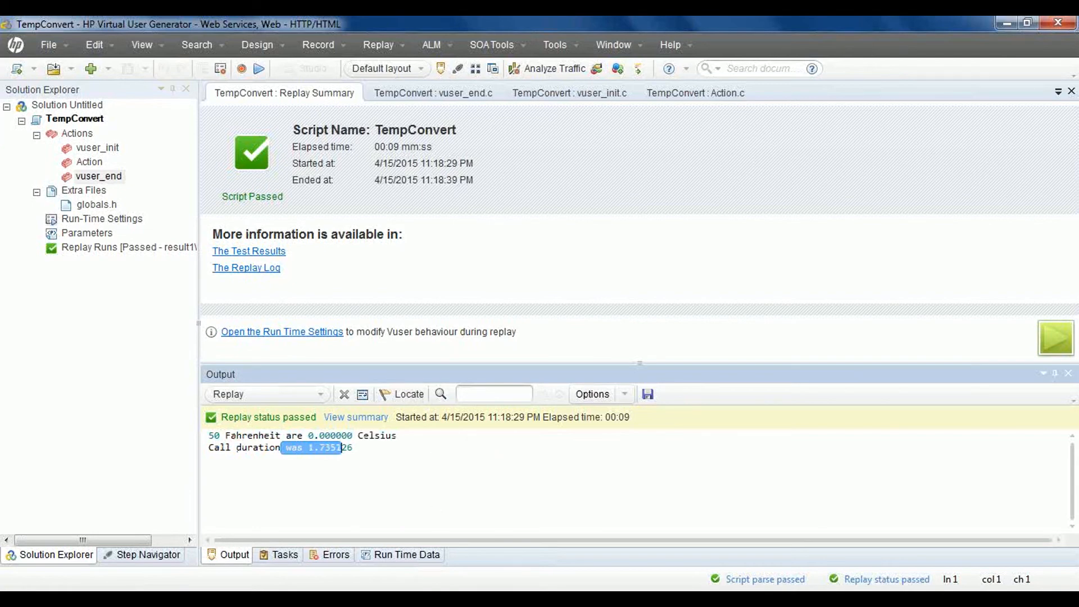
Step: Switch to the HP Service Virtualization management page and review TempConvert's data model choices and available service actions
left_click(461, 600)
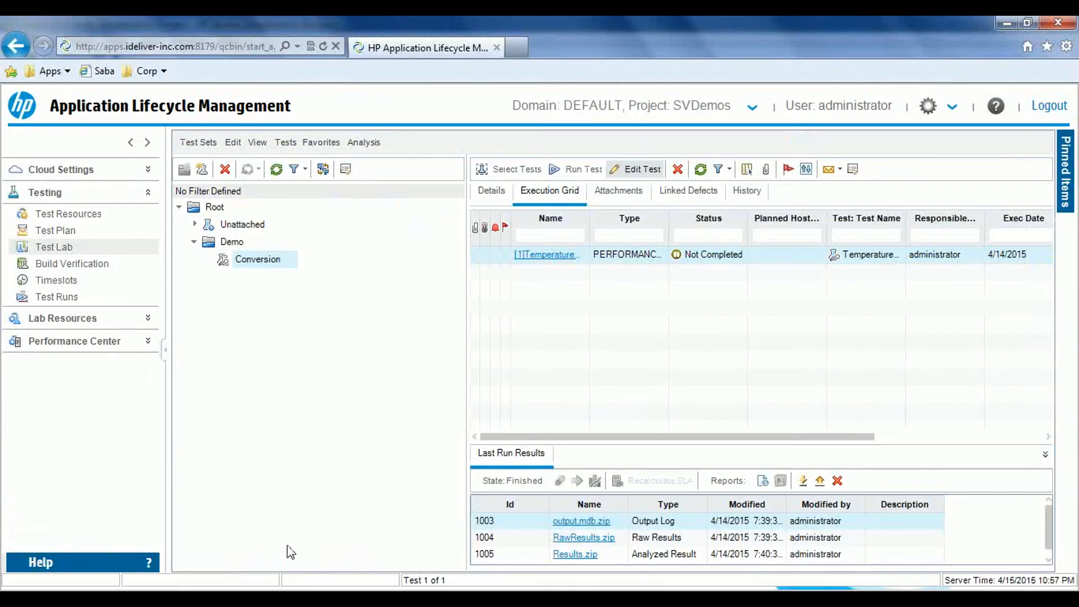
key("alt+Tab")
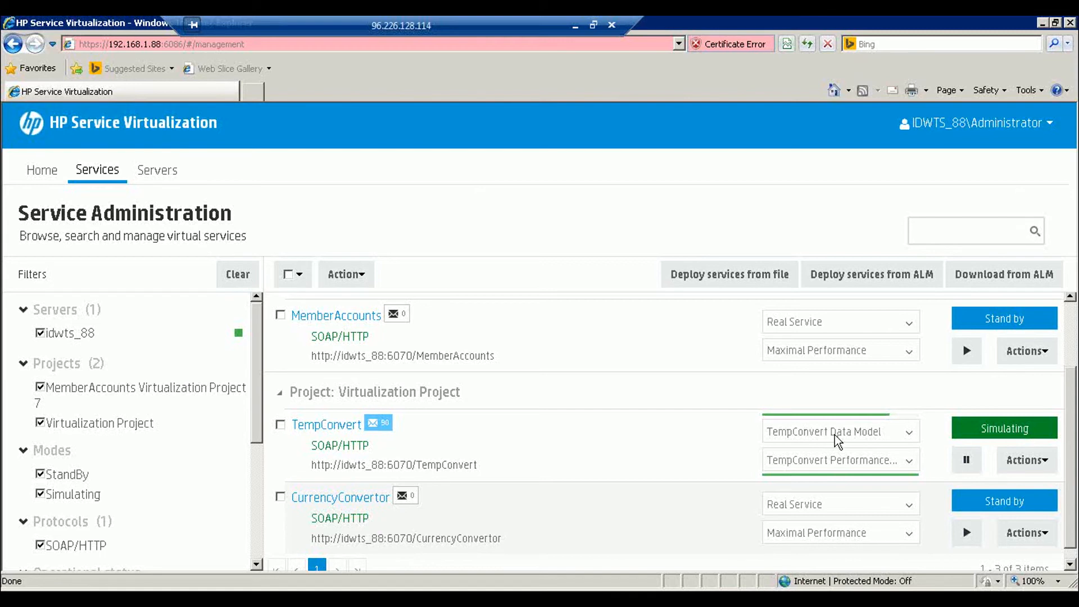
left_click(909, 437)
left_click(909, 438)
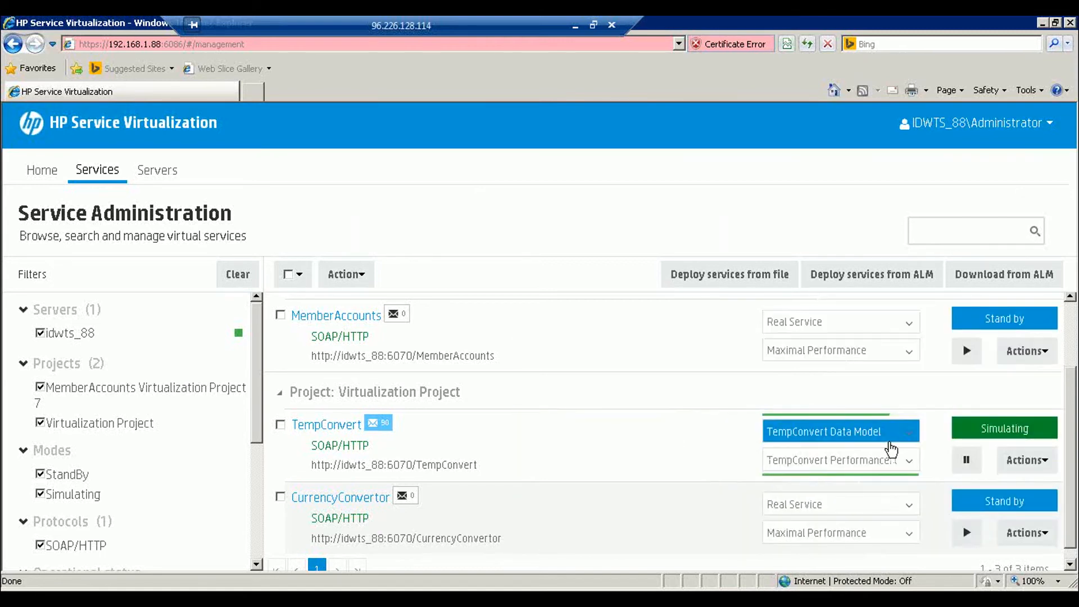
left_click(909, 437)
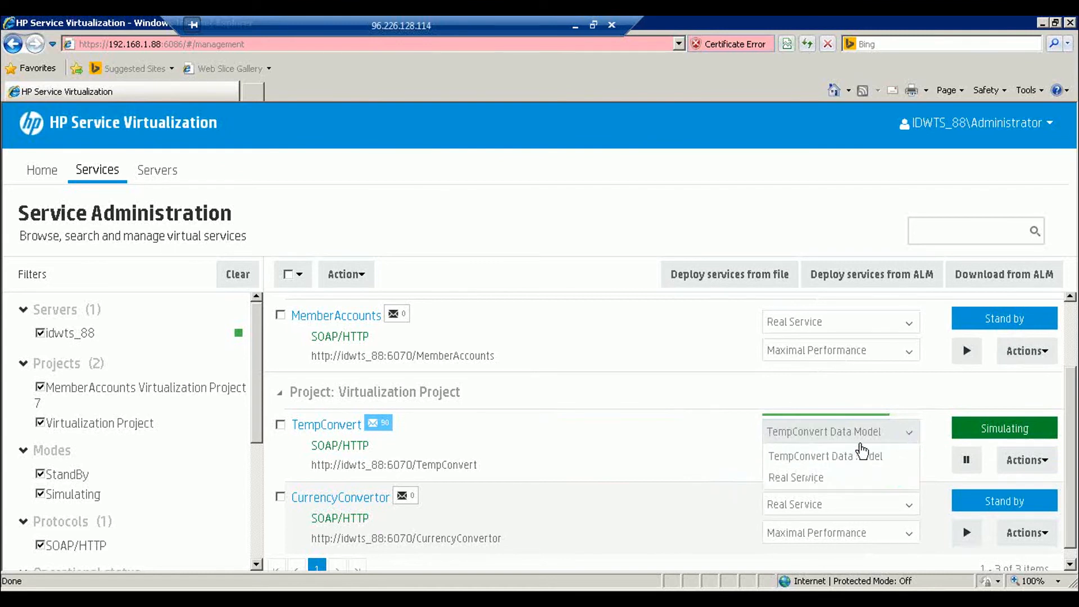
left_click(696, 451)
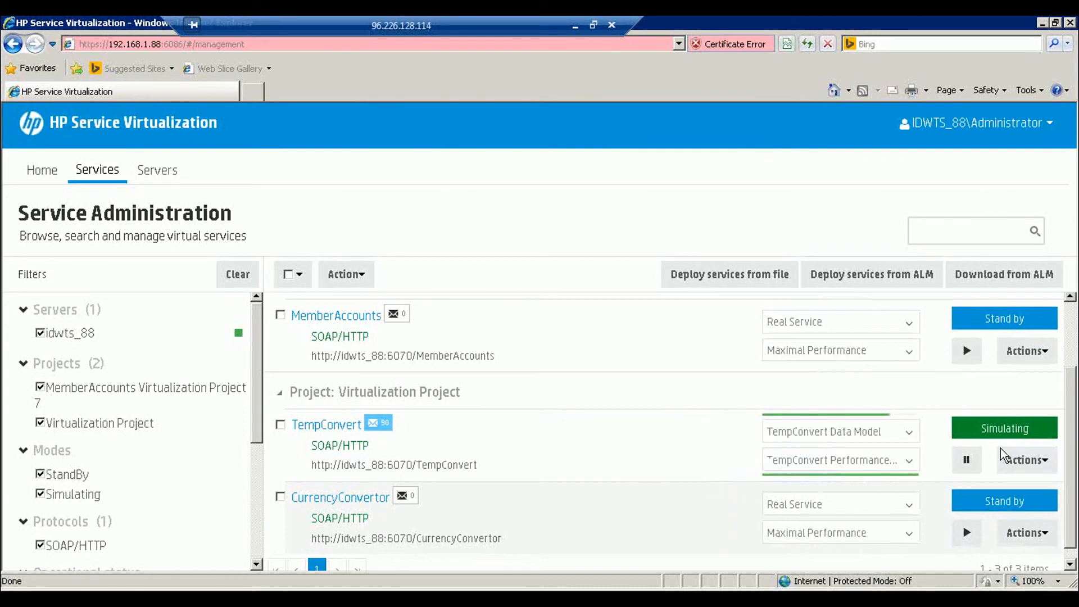
left_click(1019, 460)
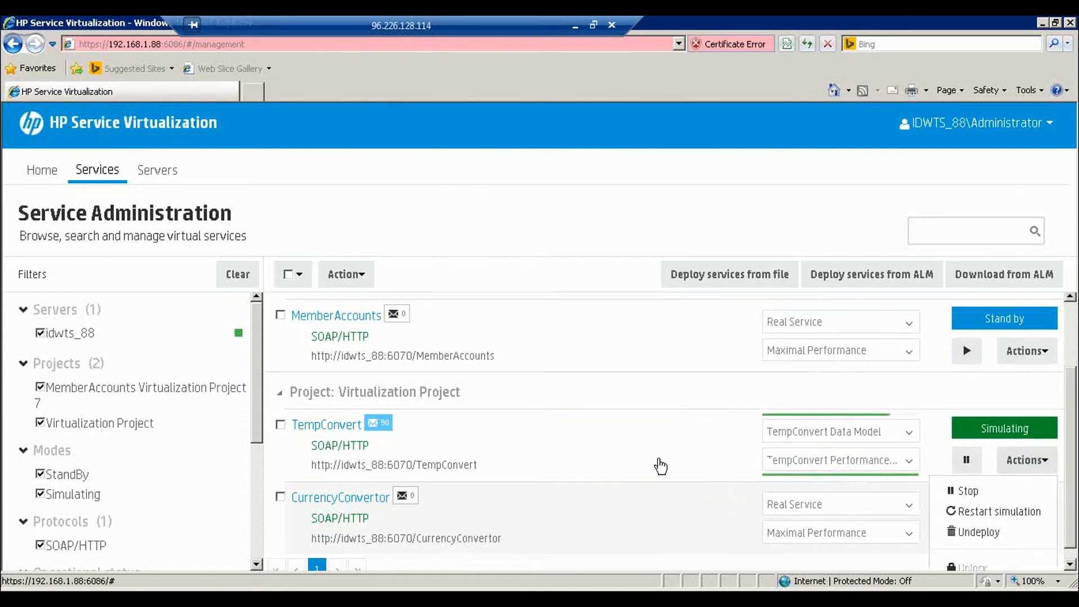
Step: Open the TempConvert virtual service's details and examine its simulation models and statistics
left_click(315, 432)
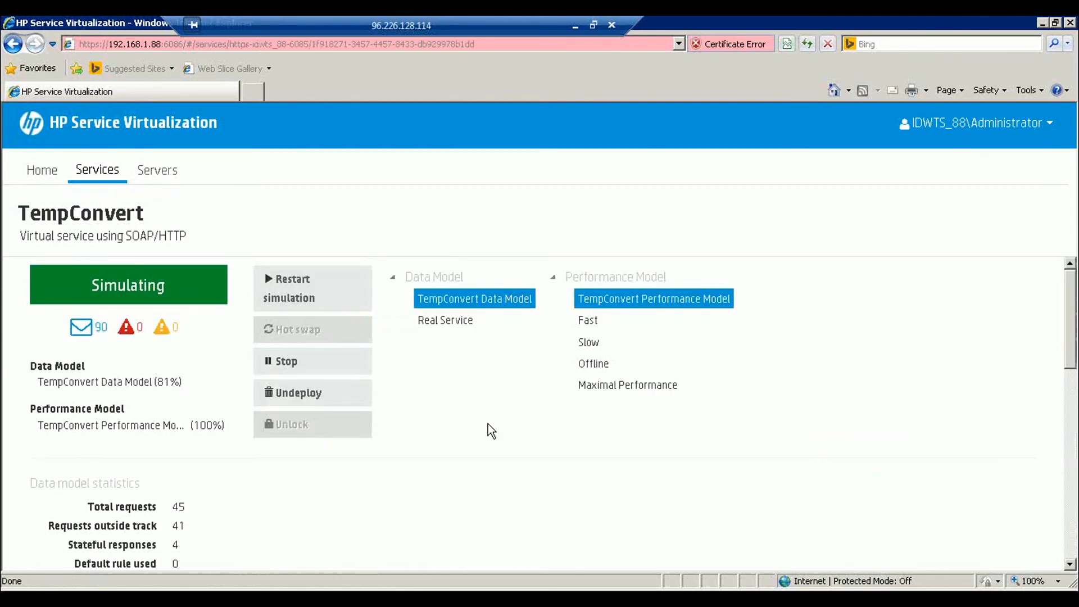
left_click_drag(1075, 305, 1075, 432)
left_click_drag(1071, 360, 1063, 289)
Step: Switch to HP Service Virtualization Designer and open the Virtualization Project from the HP Service Virtualization projects folder in Documents
left_click(577, 25)
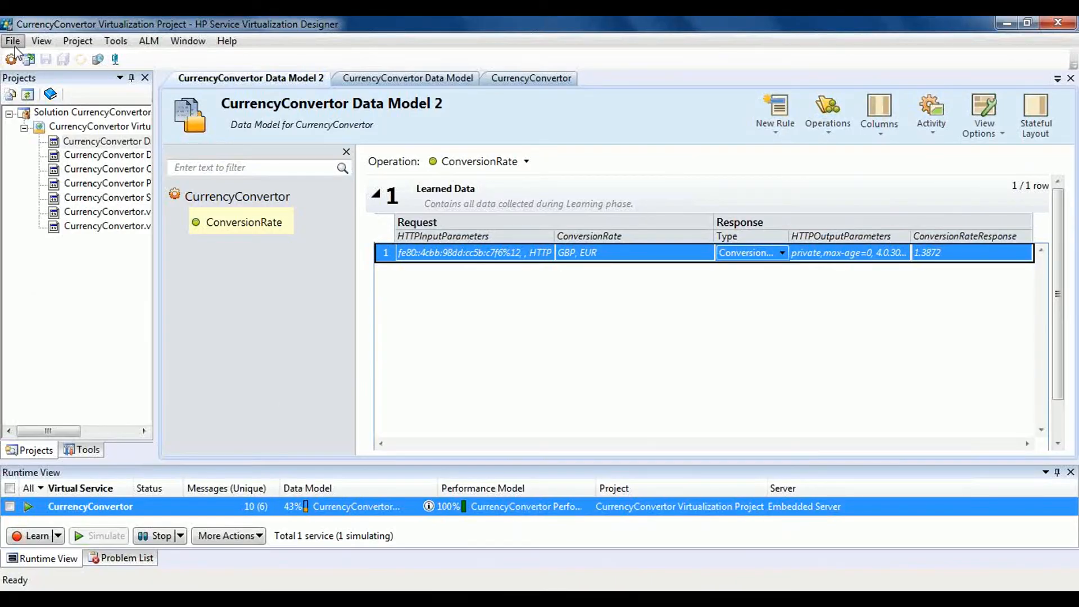
left_click(13, 44)
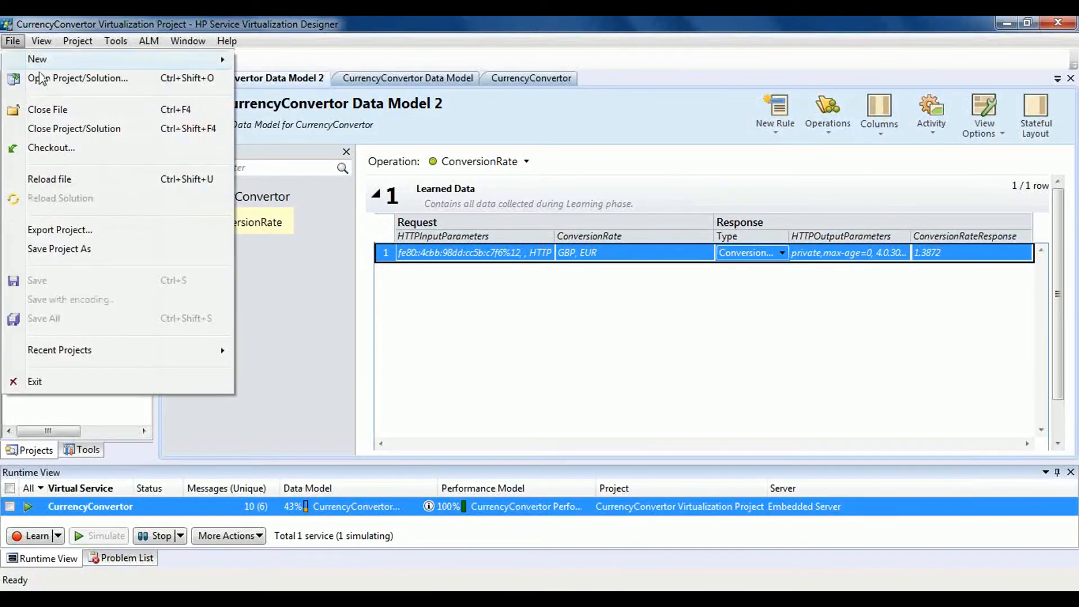
left_click(49, 80)
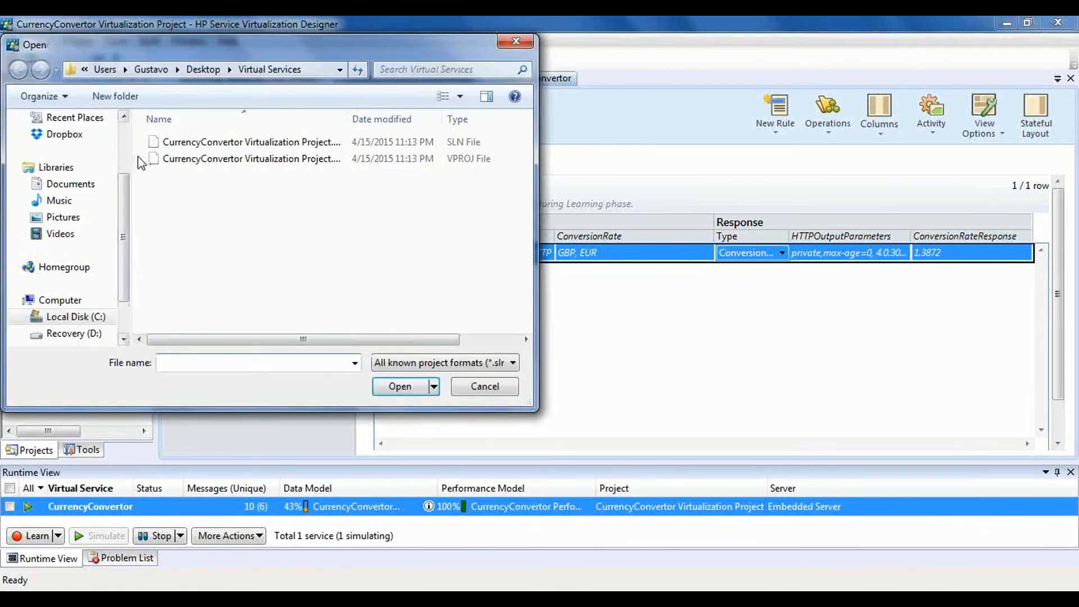
left_click(68, 187)
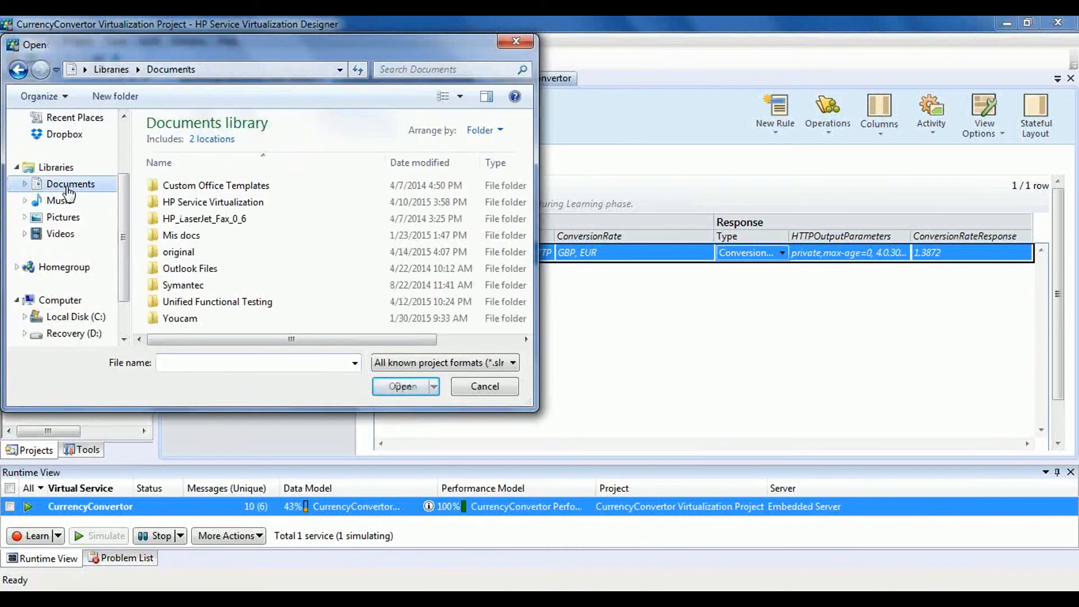
double_click(177, 201)
double_click(183, 207)
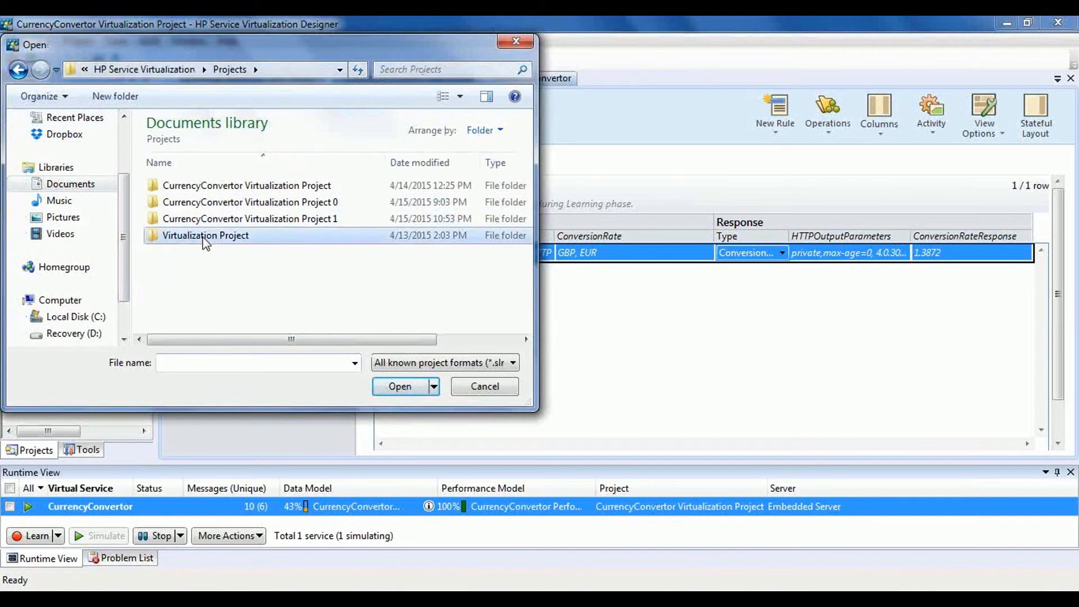
double_click(203, 236)
left_click(190, 204)
double_click(190, 206)
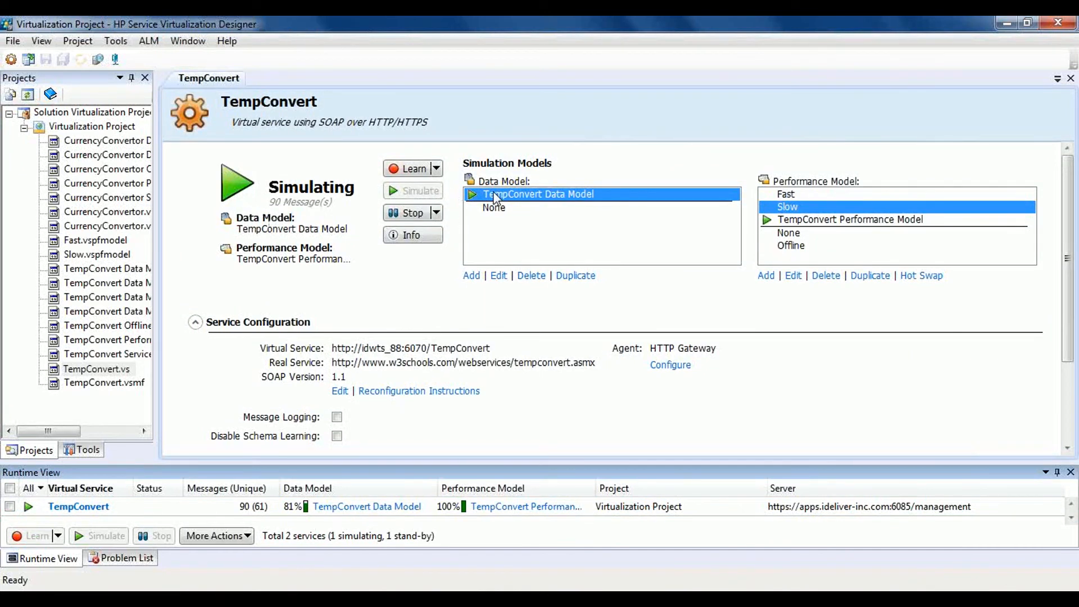
Step: Review the learned FahrenheitToCelsius rows in the TempConvert Data Model, close the model, and return to Application Lifecycle Management
left_click(498, 276)
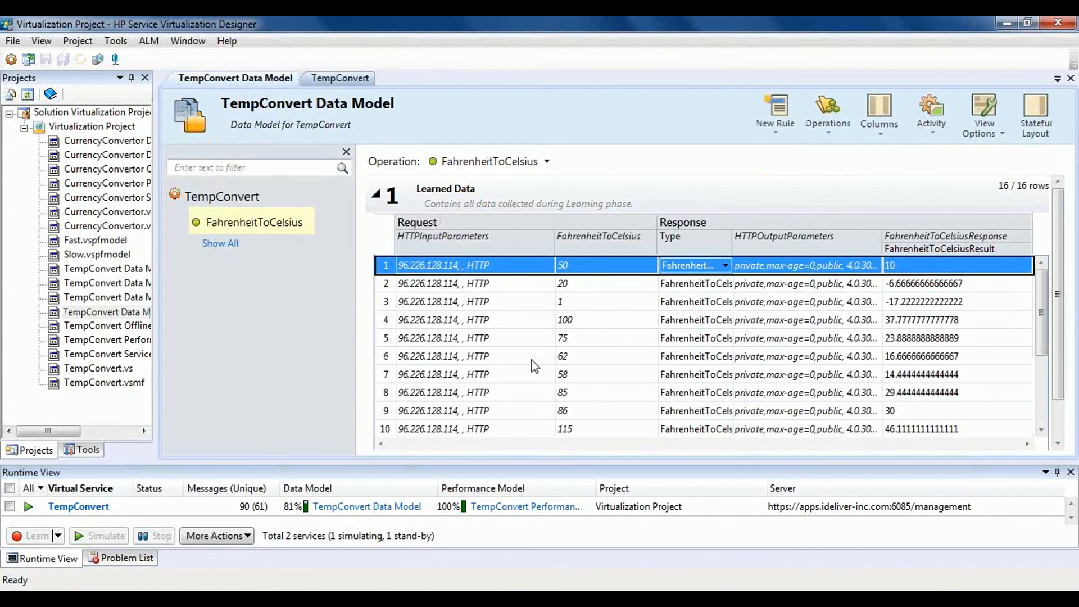
left_click_drag(1043, 312, 1044, 376)
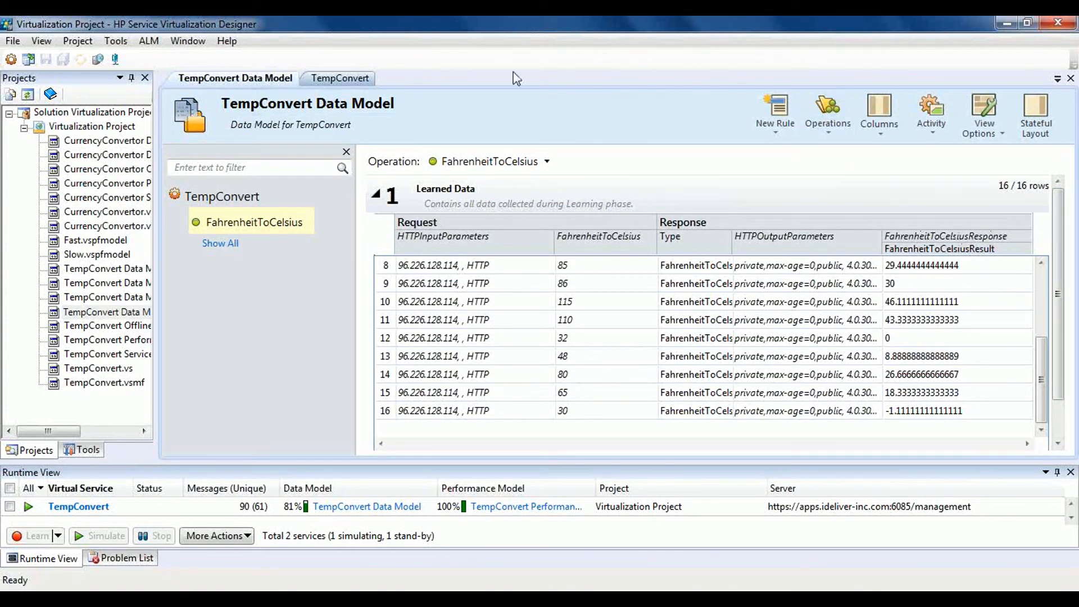
left_click(1071, 78)
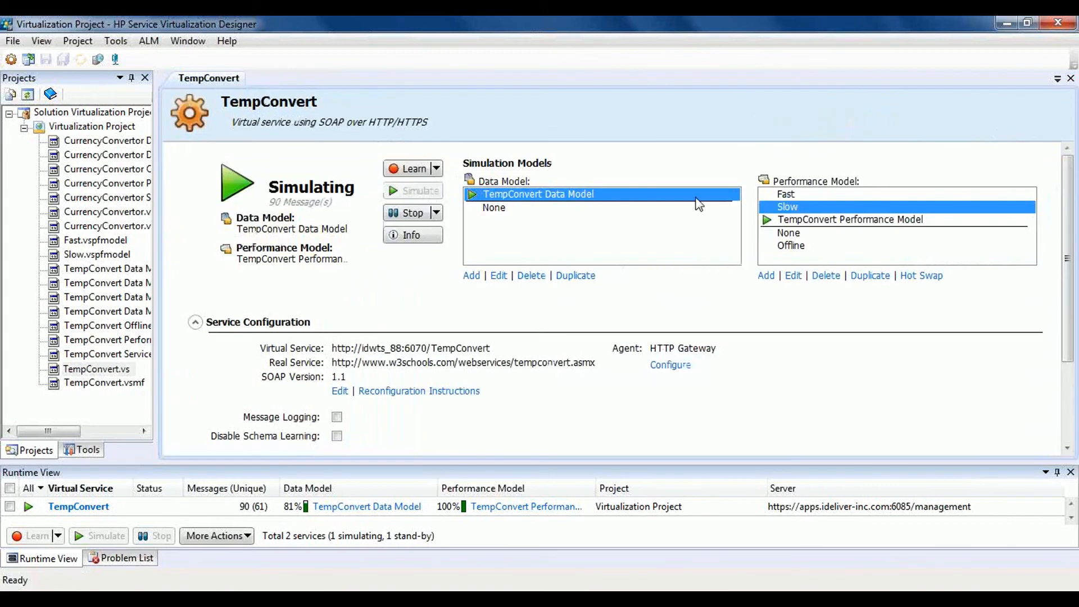
left_click(1046, 24)
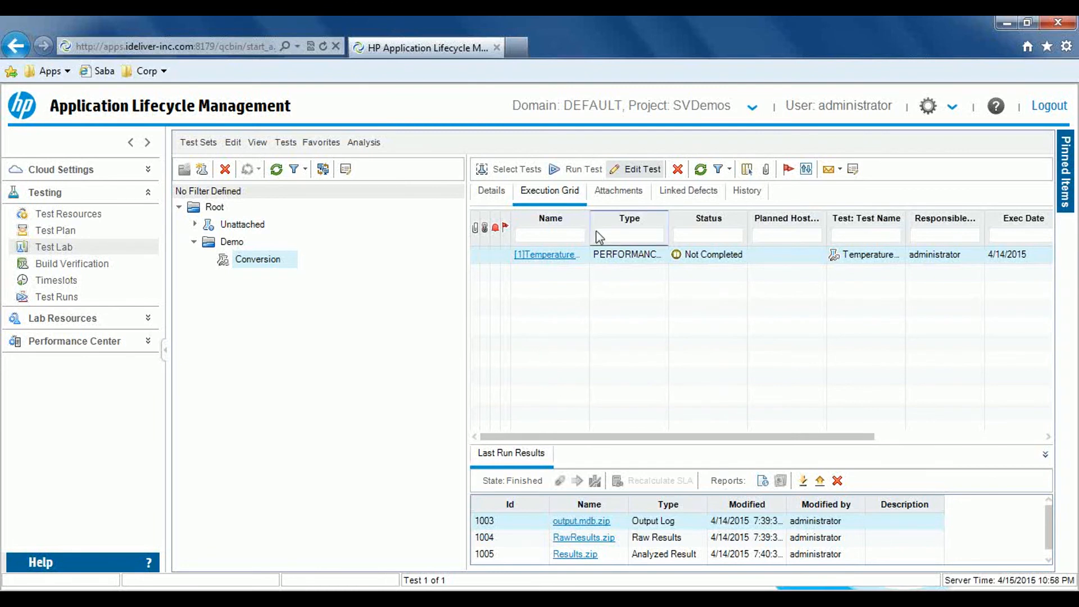
Step: Run the Temperature Converter performance test from the Conversion test set in a new timeslot
left_click(553, 175)
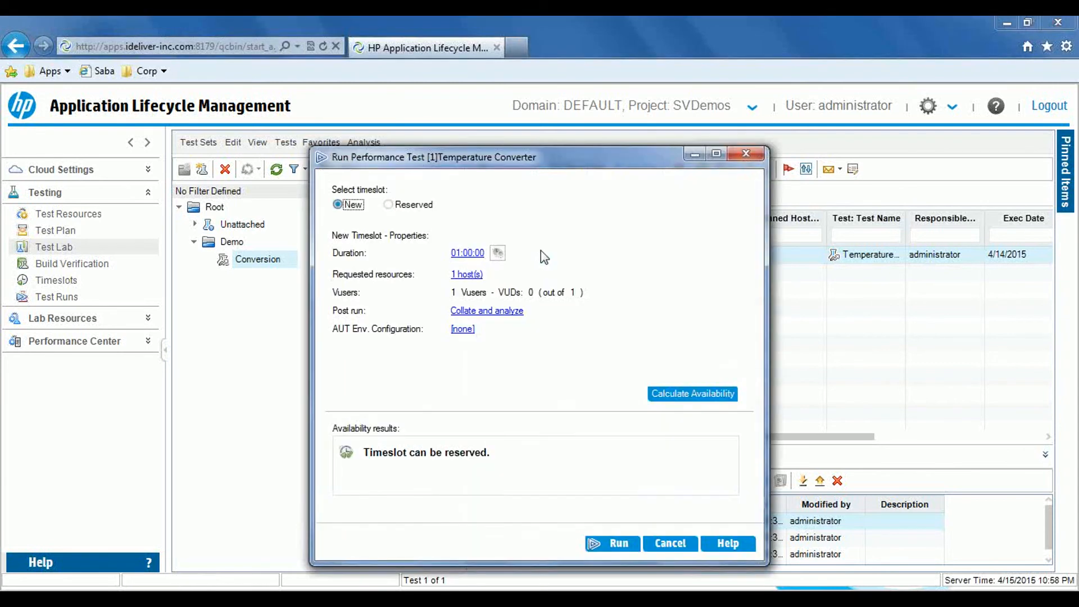
left_click(616, 543)
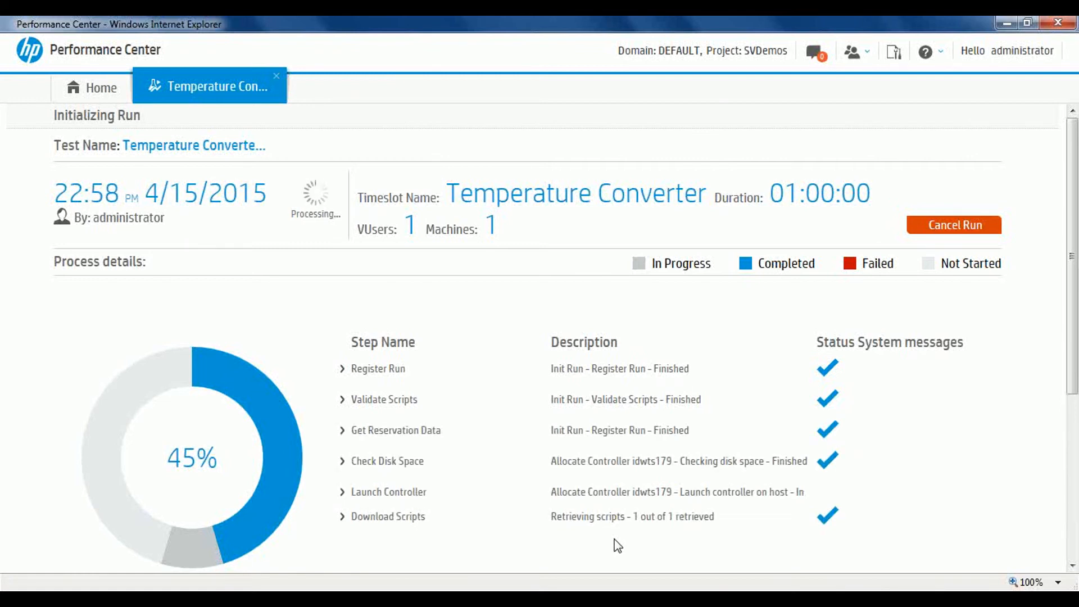
Step: Close the Run Results Viewer, HP Unified Functional Testing and Virtual User Generator windows, and return to the Performance Center run
right_click(389, 588)
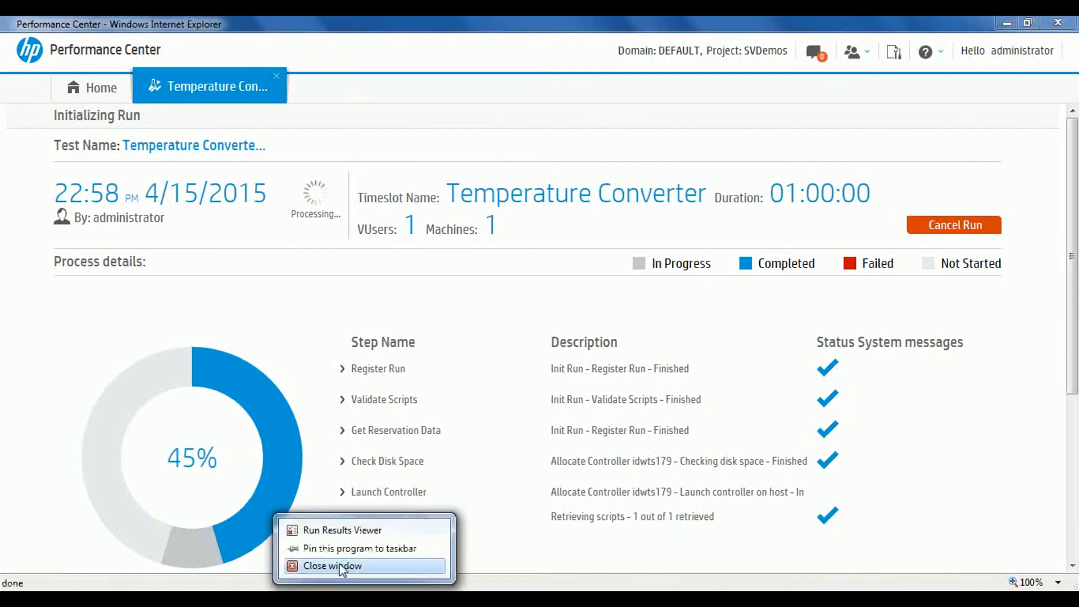
left_click(340, 567)
right_click(255, 591)
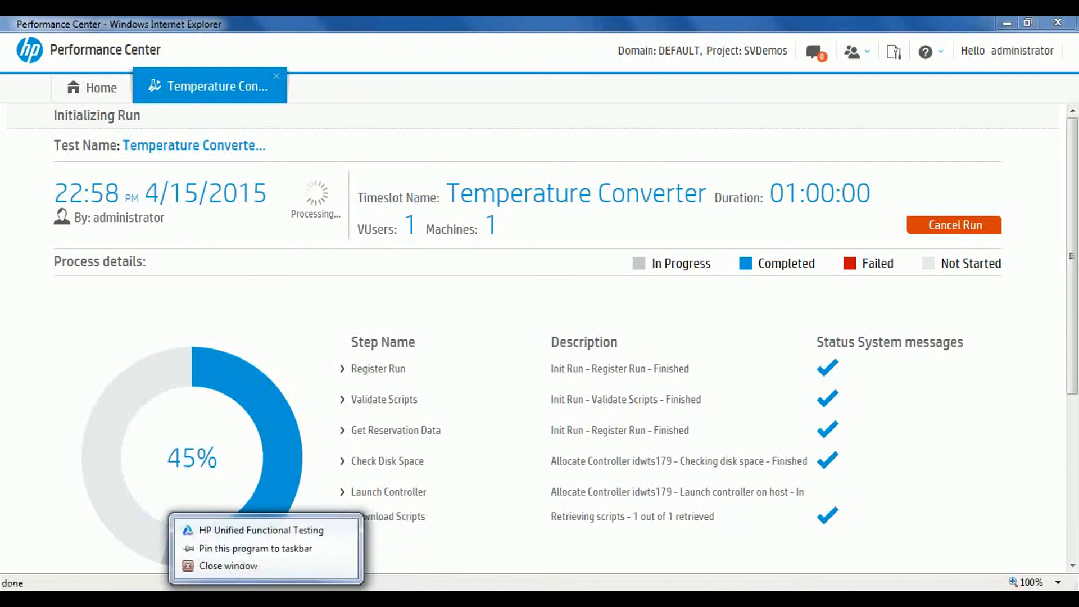
left_click(230, 565)
mouse_move(315, 599)
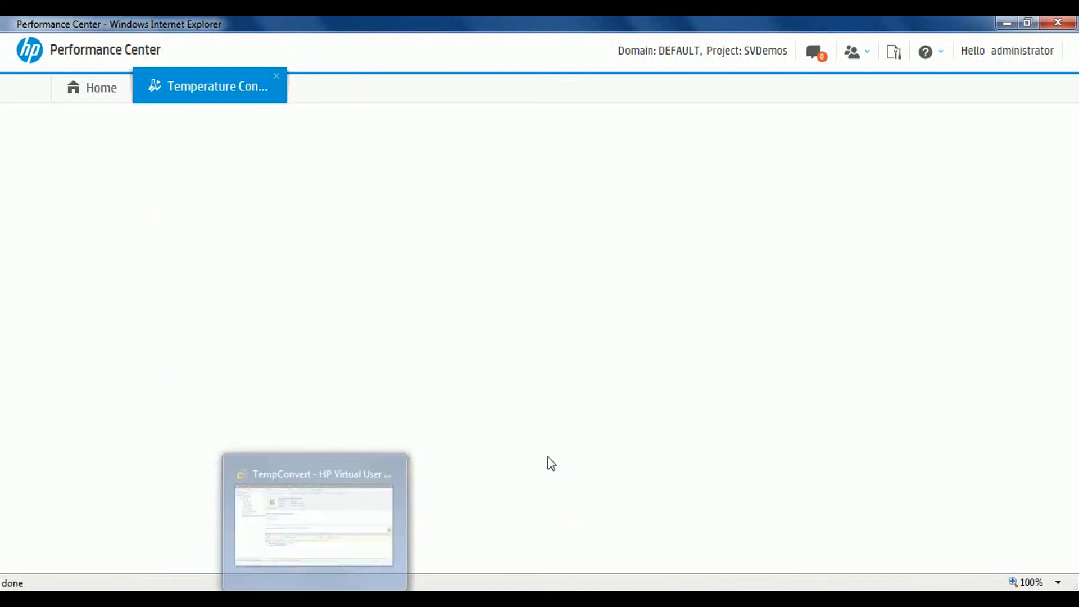
right_click(319, 599)
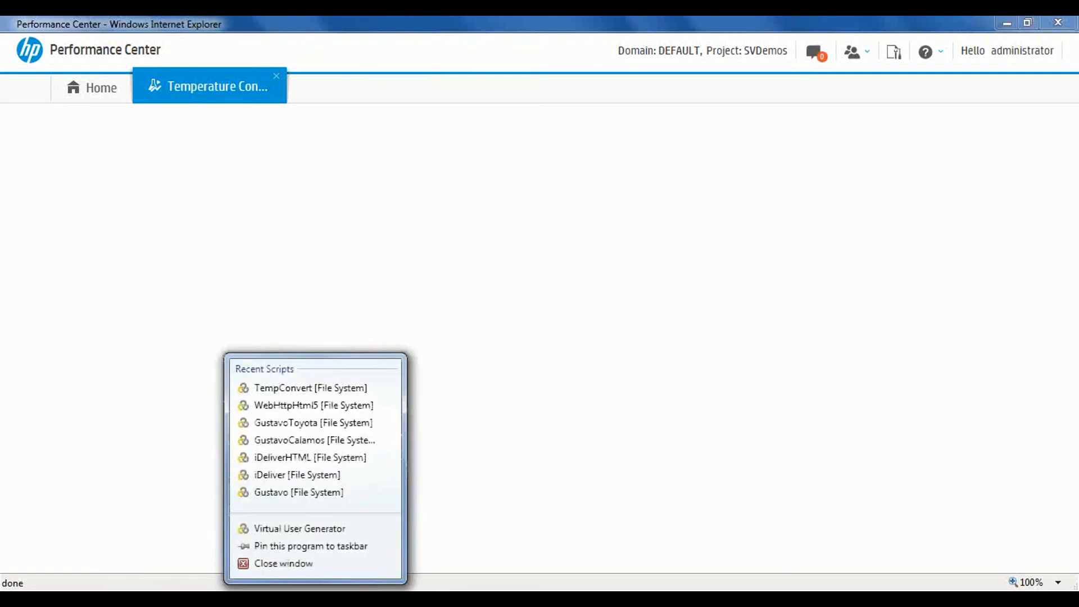
left_click(285, 568)
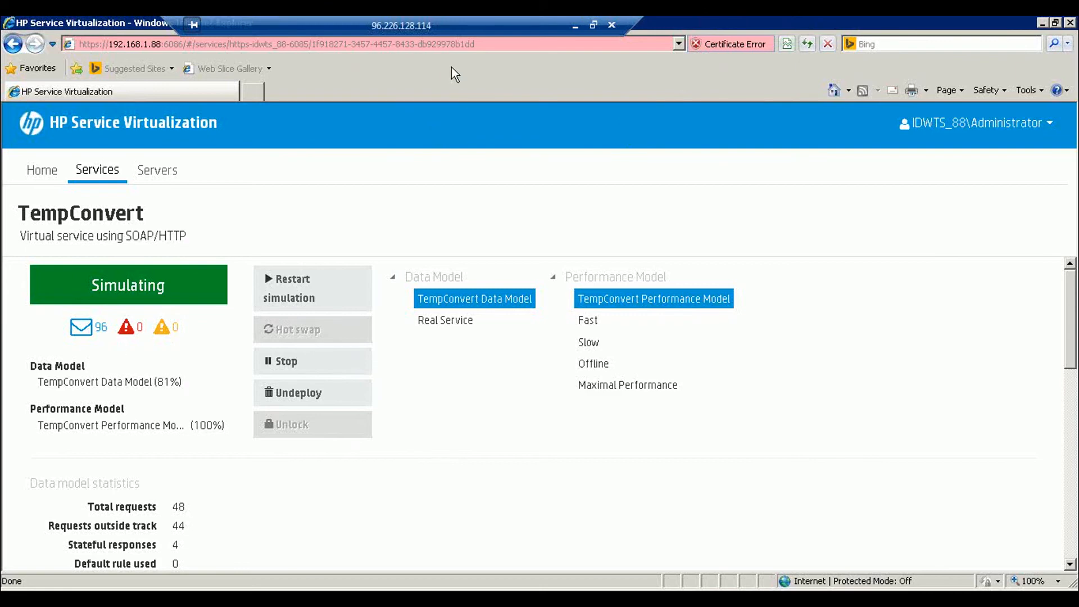
left_click(574, 25)
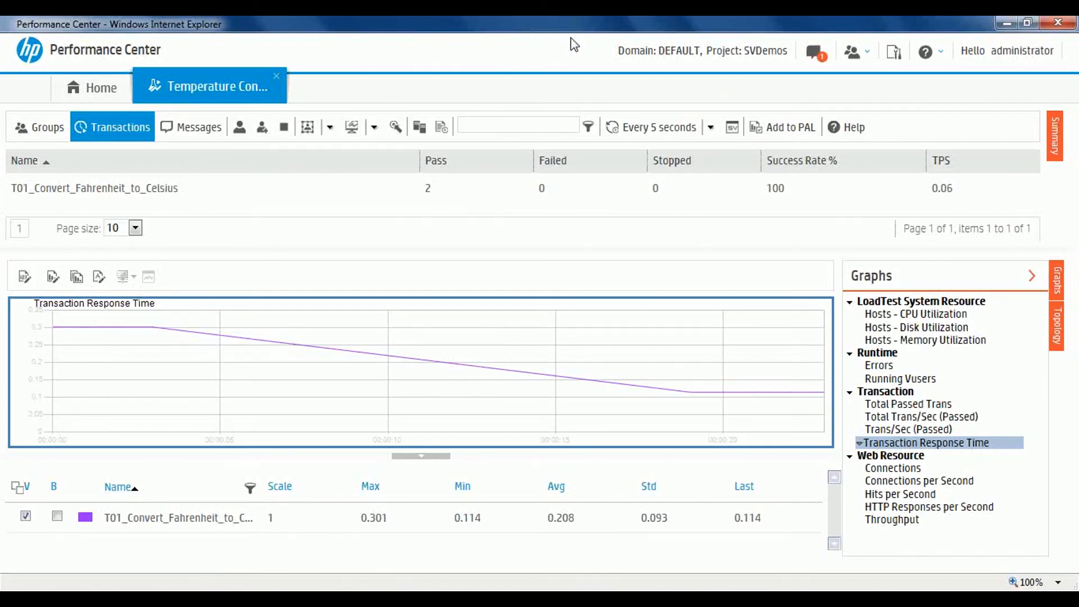
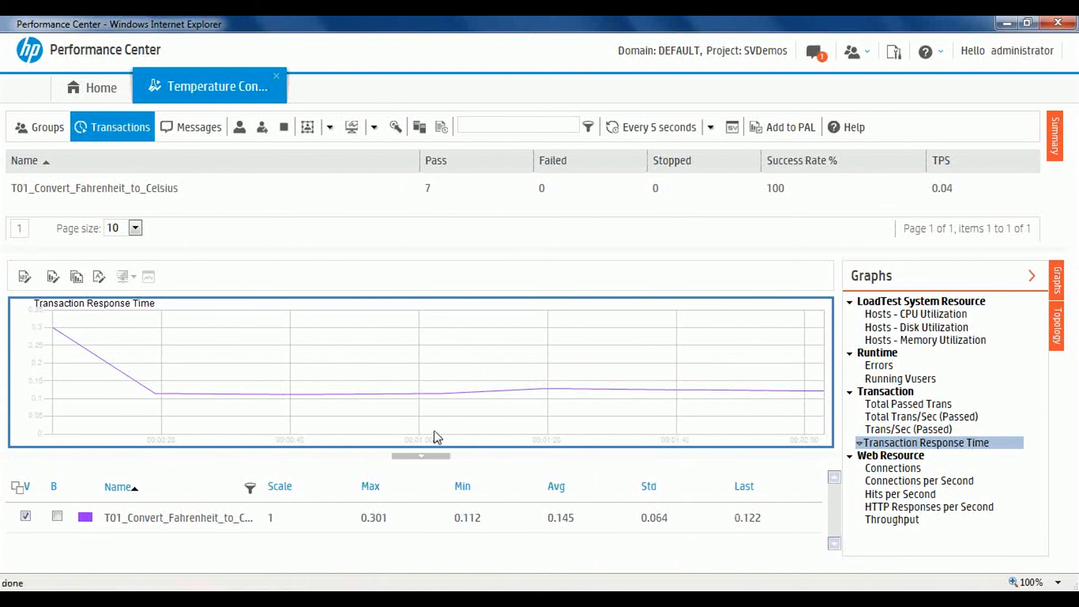
Step: Switch to HP Service Virtualization, hot swap TempConvert to the Slow performance model, and return to Performance Center
mouse_move(217, 599)
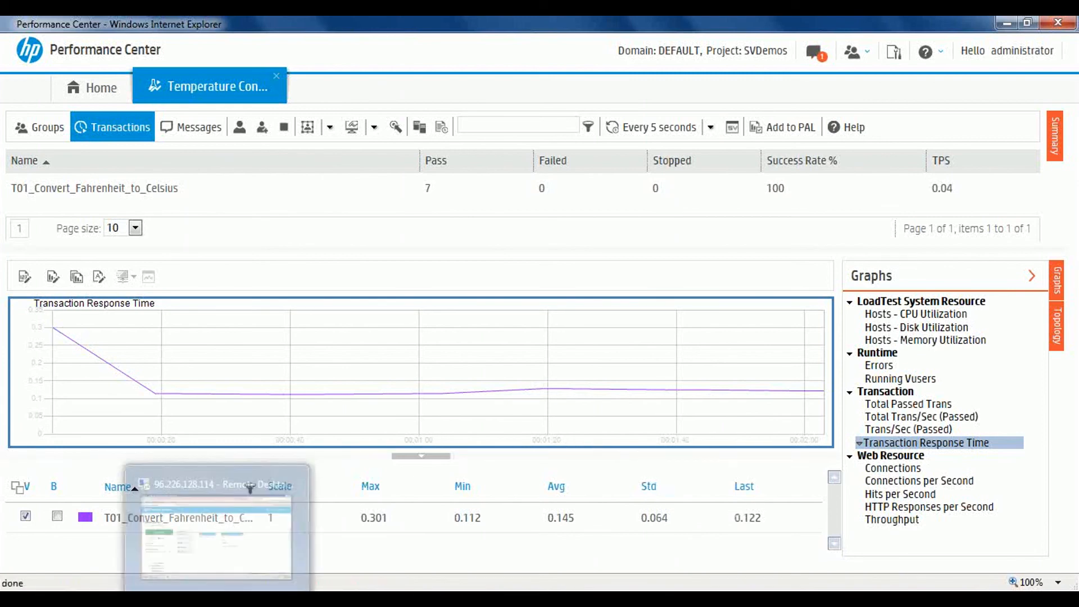
left_click(217, 600)
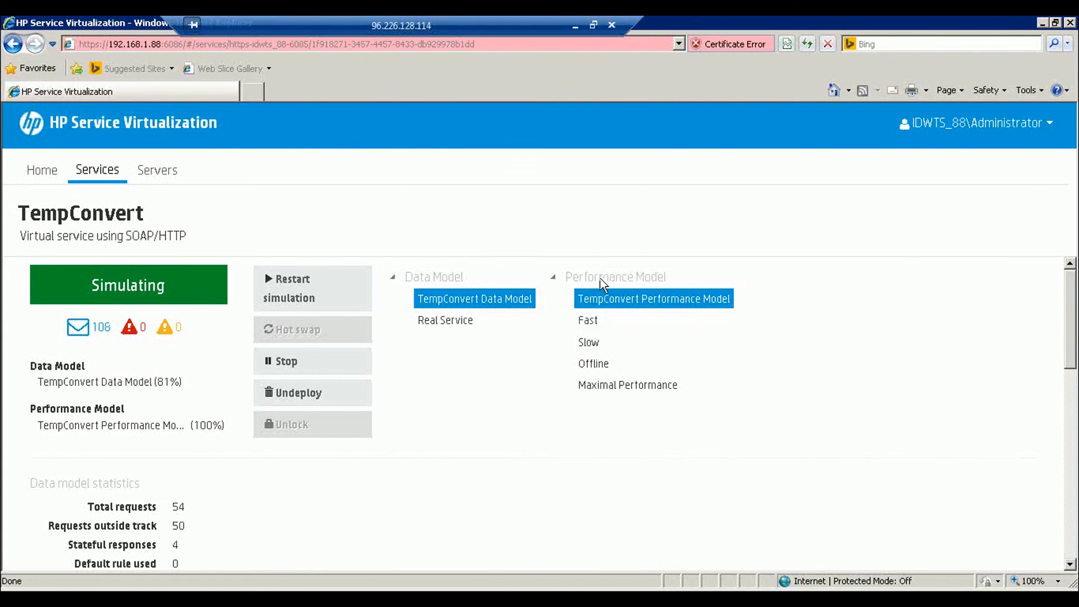
left_click(590, 343)
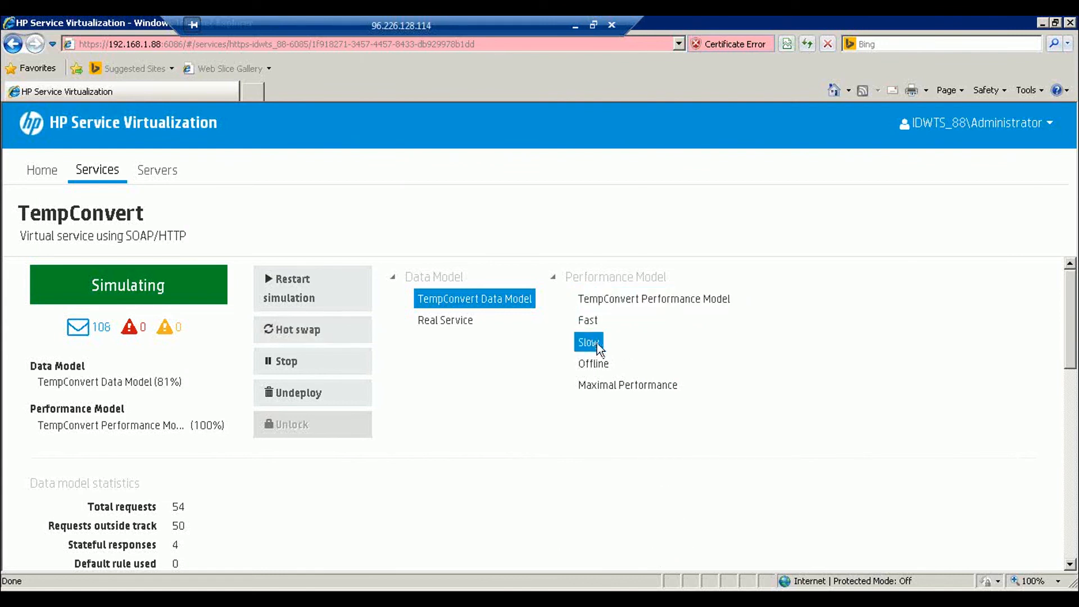
left_click(293, 332)
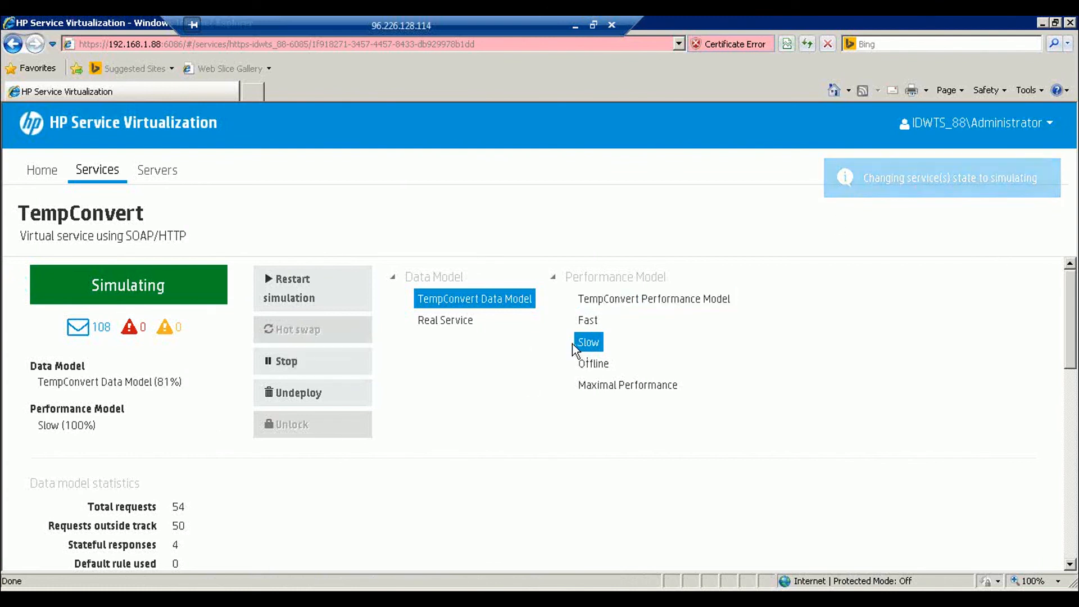
left_click(572, 27)
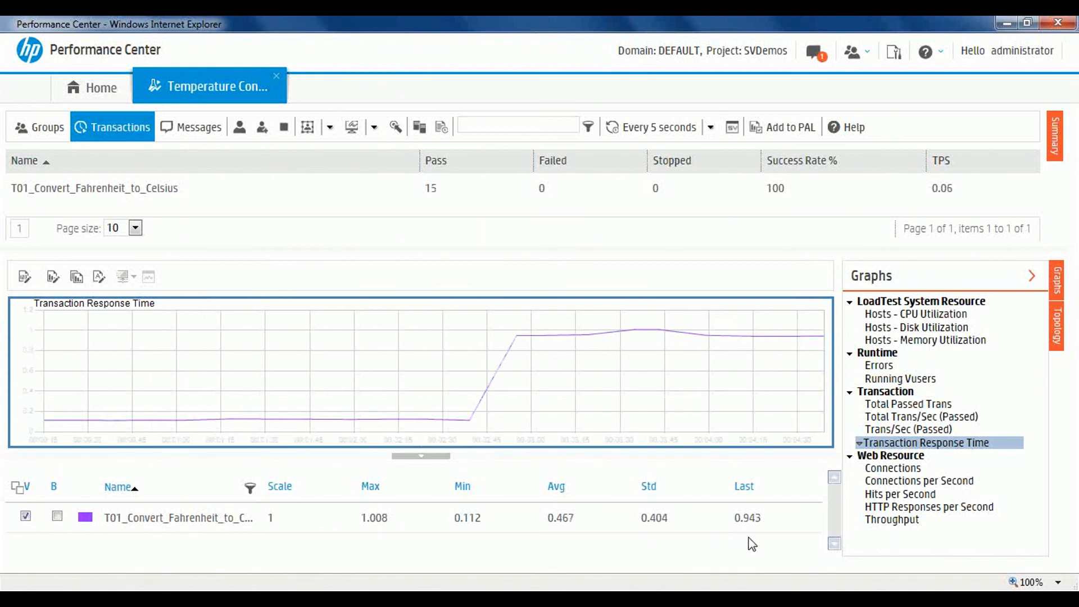
Step: Hot swap TempConvert to the Fast performance model in HP Service Virtualization and return to the Performance Center response time graph
mouse_move(217, 599)
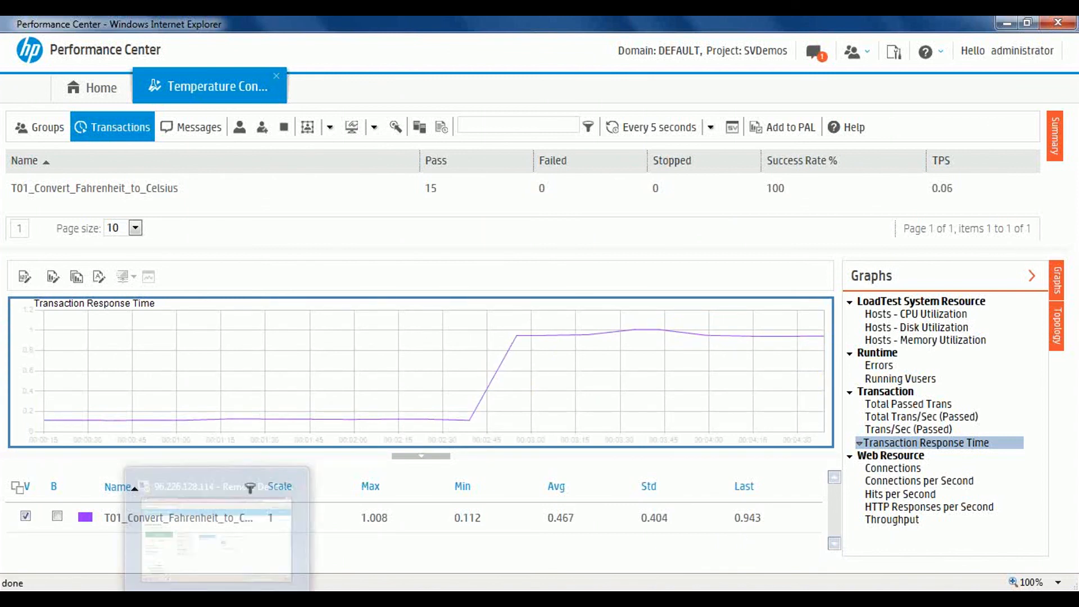
left_click(217, 528)
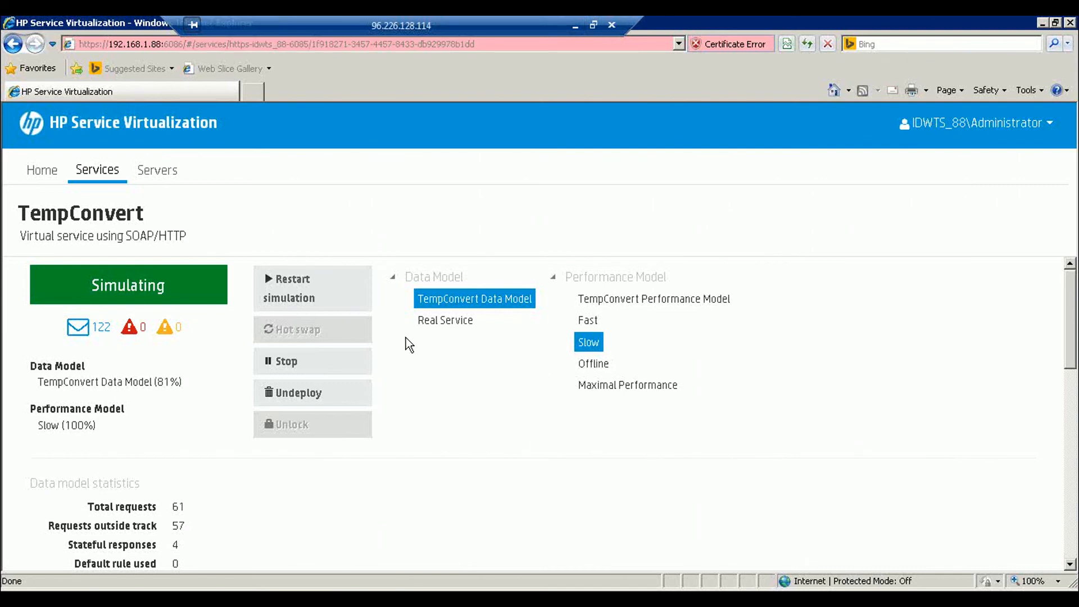
left_click(589, 324)
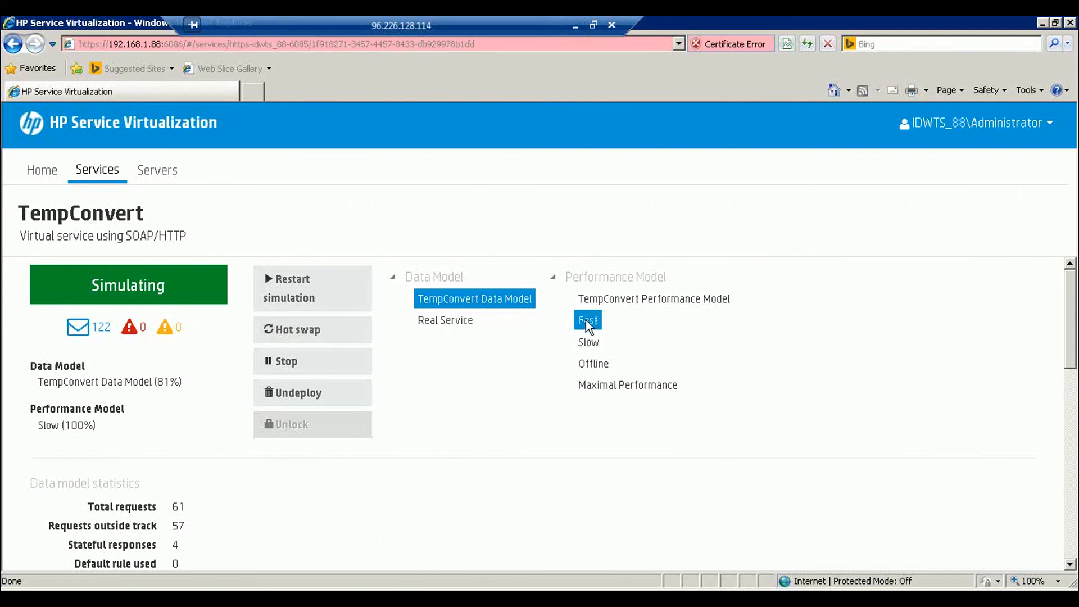
left_click(298, 332)
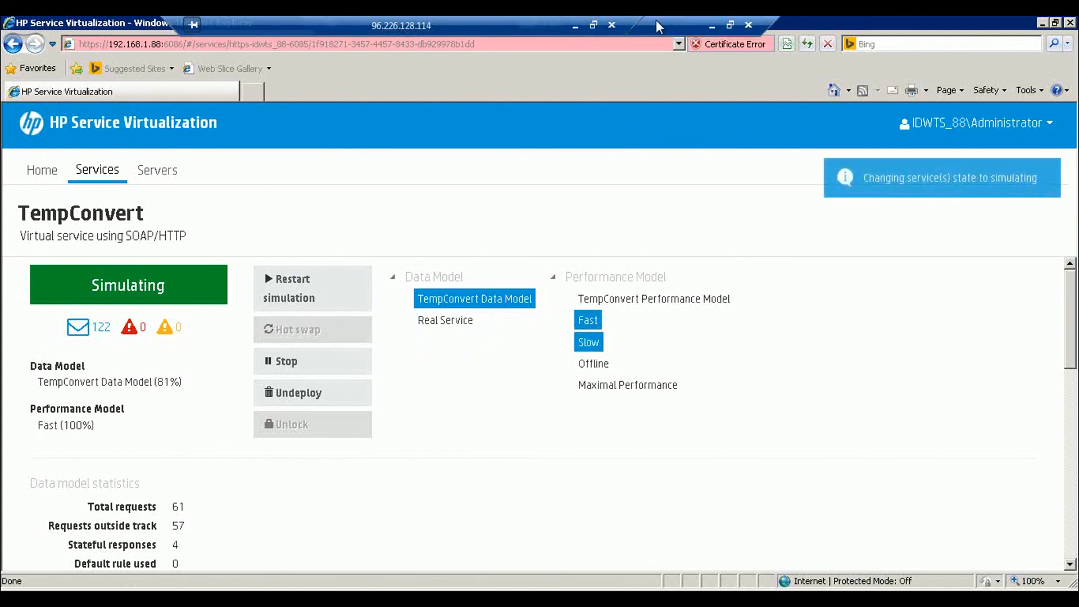
left_click(576, 31)
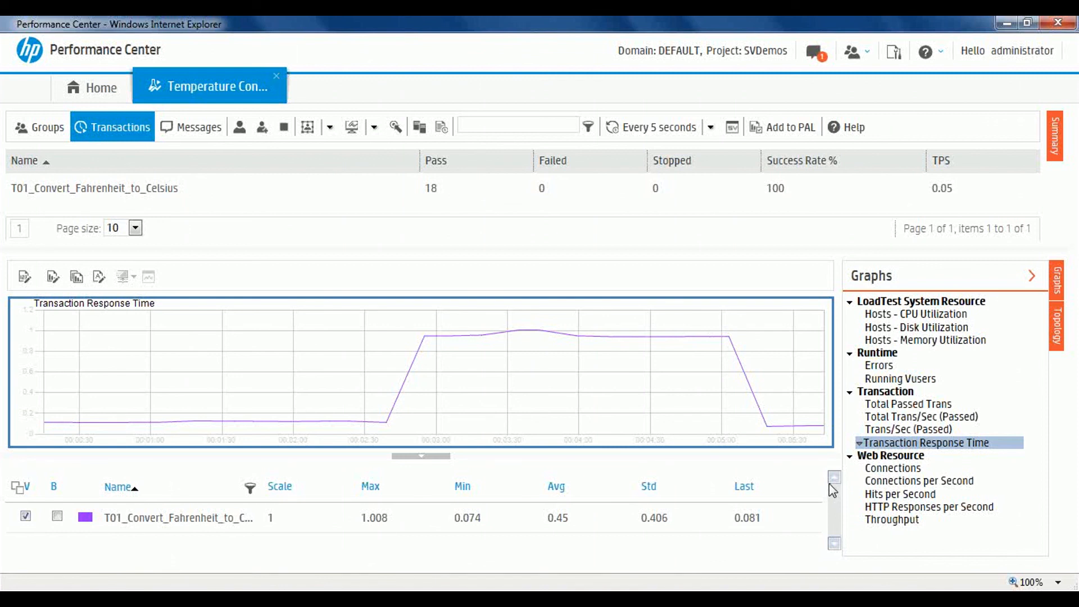
Step: Hot swap TempConvert back to the TempConvert Performance Model in HP Service Virtualization and return to the Performance Center run
mouse_move(269, 597)
mouse_move(216, 599)
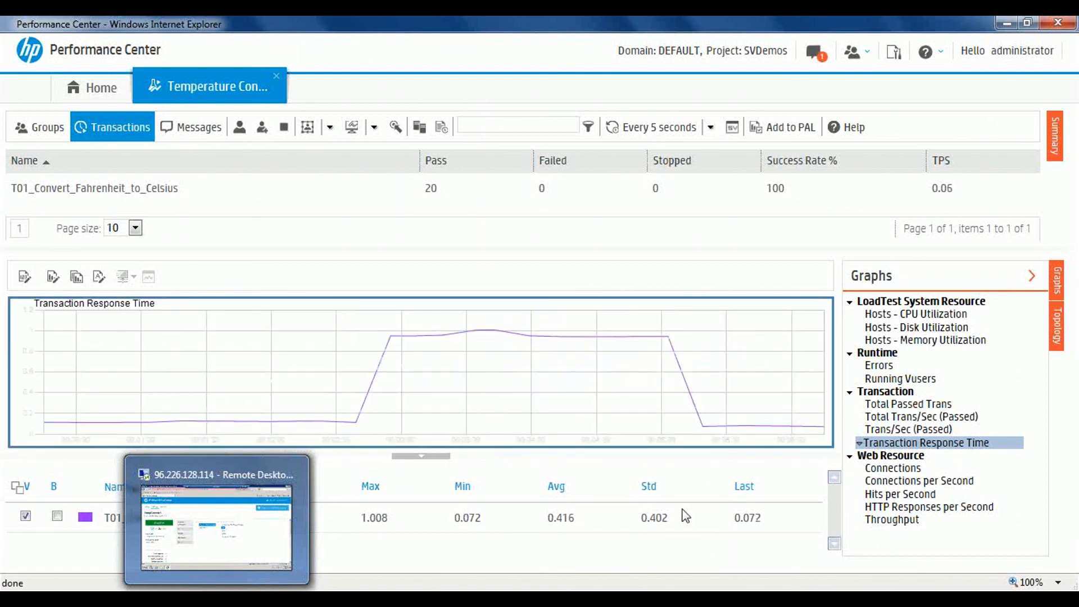
left_click(216, 529)
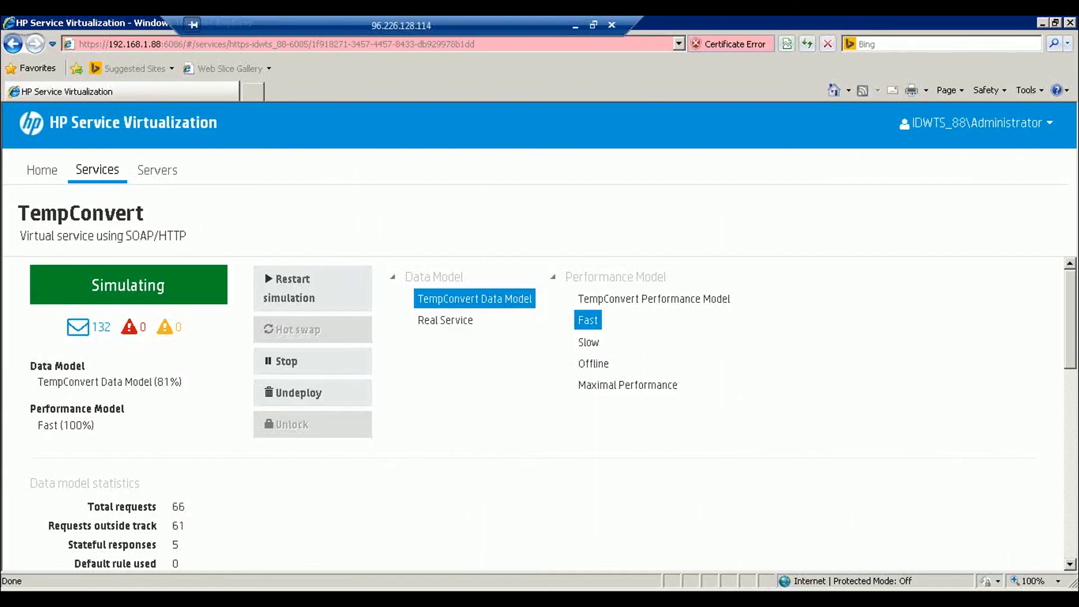
left_click(609, 299)
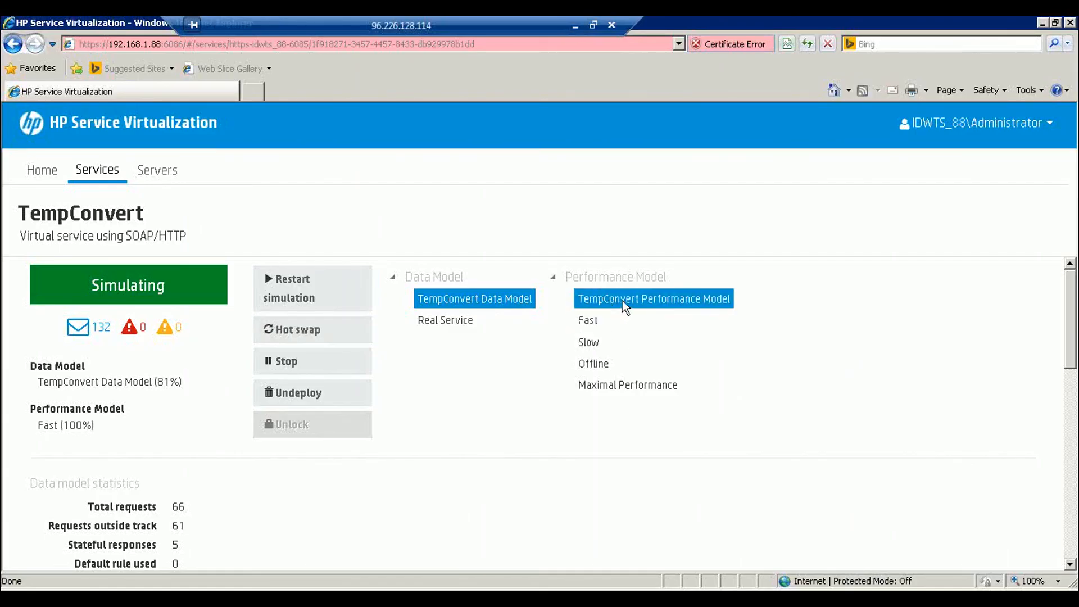
left_click(287, 331)
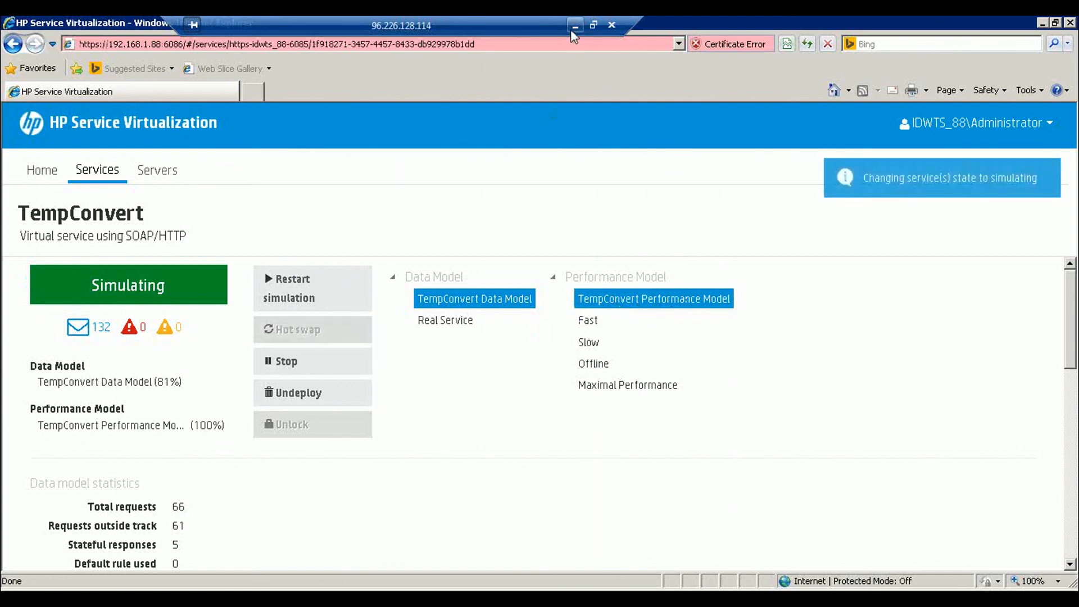
left_click(573, 27)
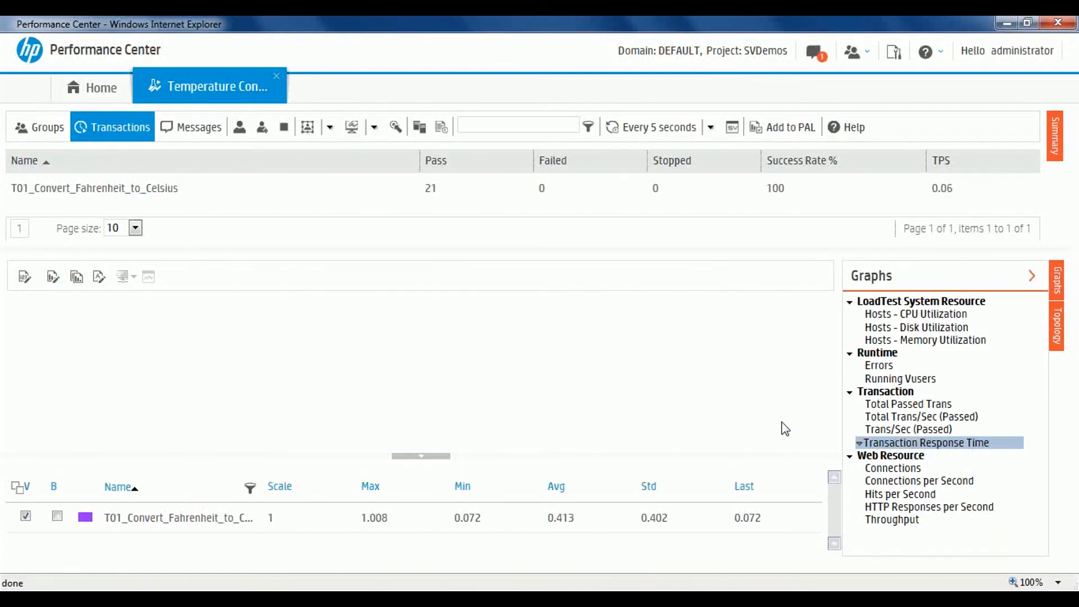